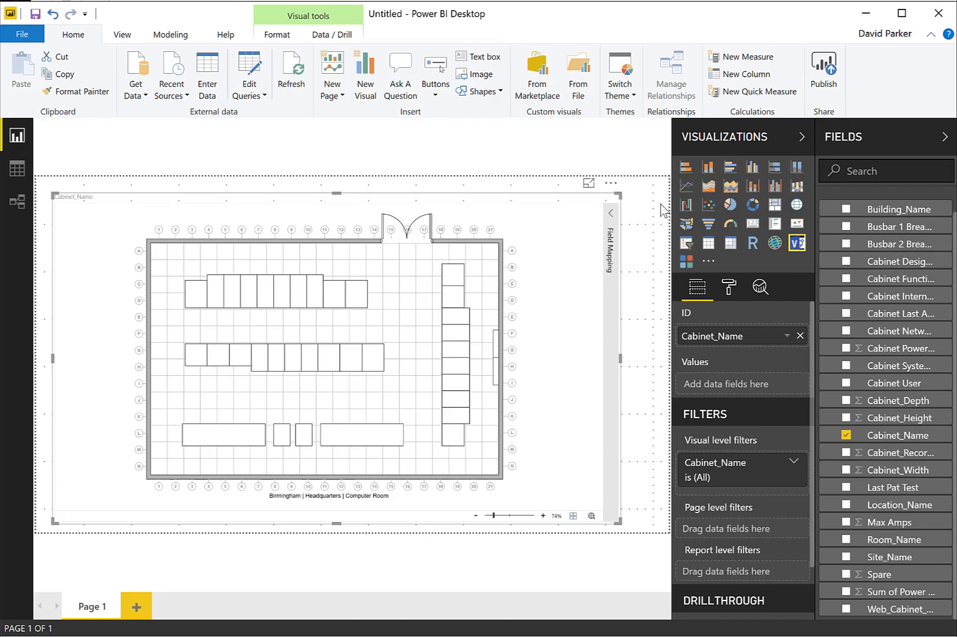
- Expand the floor plan's Field Mapping pane and review Cabinet_Name's linked cabinet_name shapes
click(612, 216)
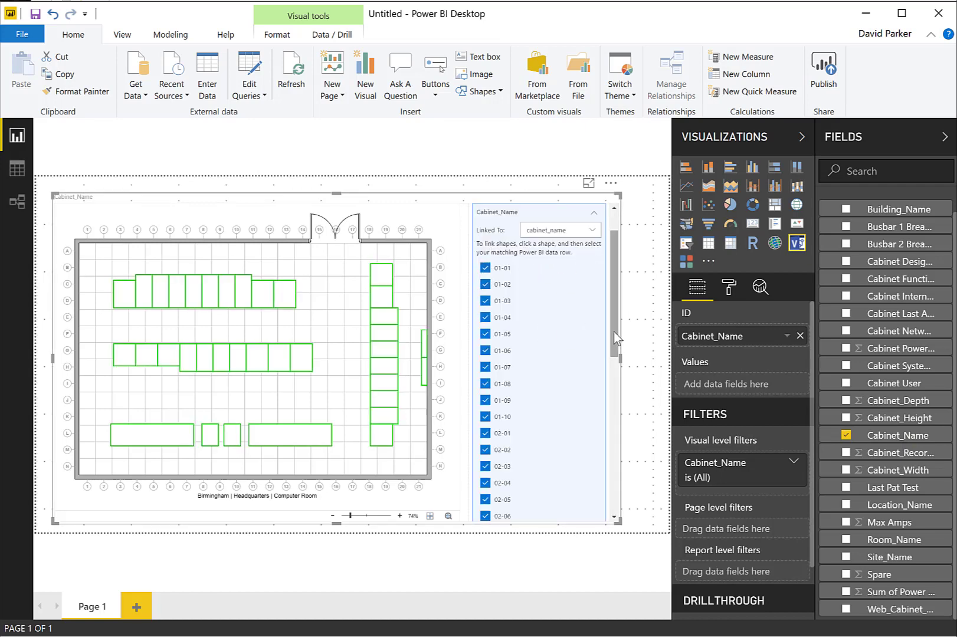
drag(613, 331, 611, 519)
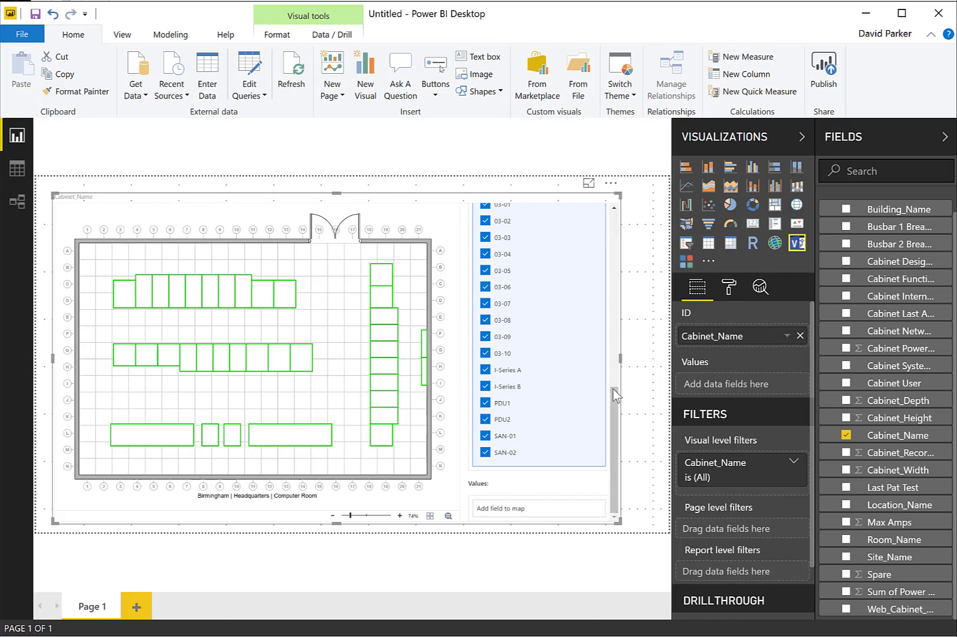
drag(613, 427, 626, 248)
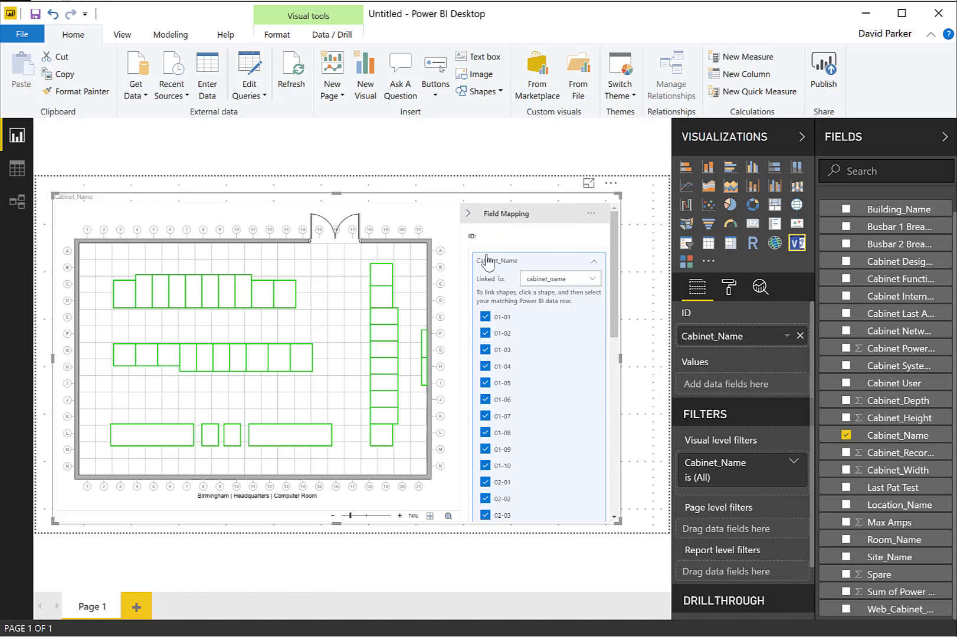
- Map Cabinet_Name as a value so every cabinet shows its name label, then zoom in
click(594, 261)
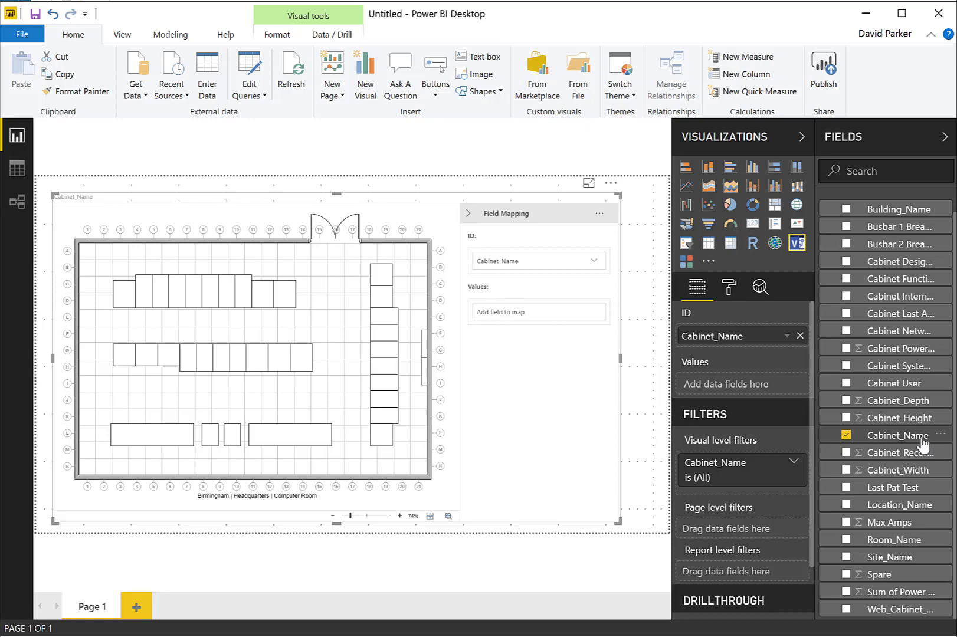
drag(924, 442, 745, 387)
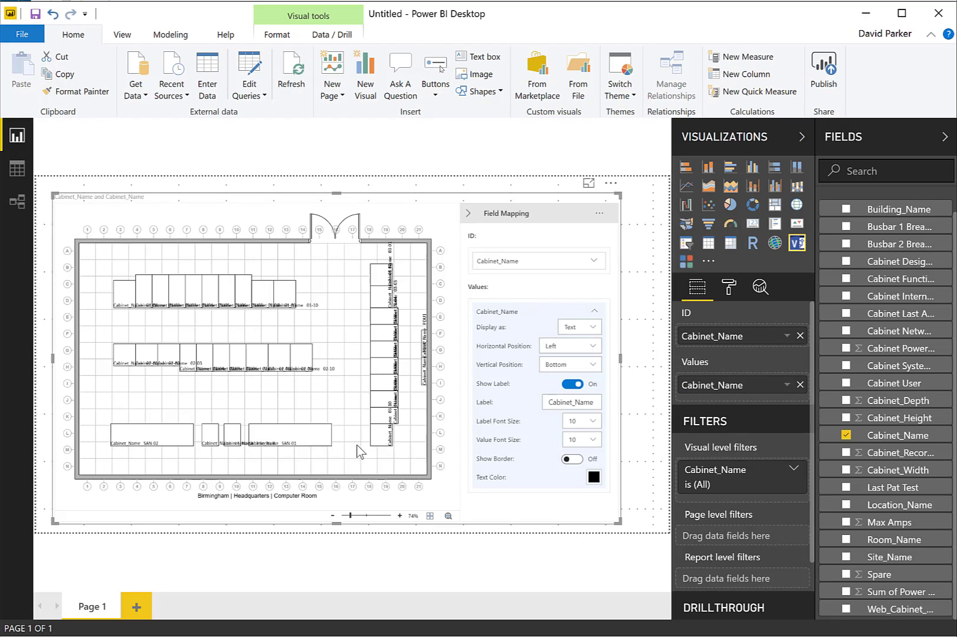
click(400, 516)
click(399, 515)
click(400, 516)
click(399, 516)
click(400, 515)
click(399, 515)
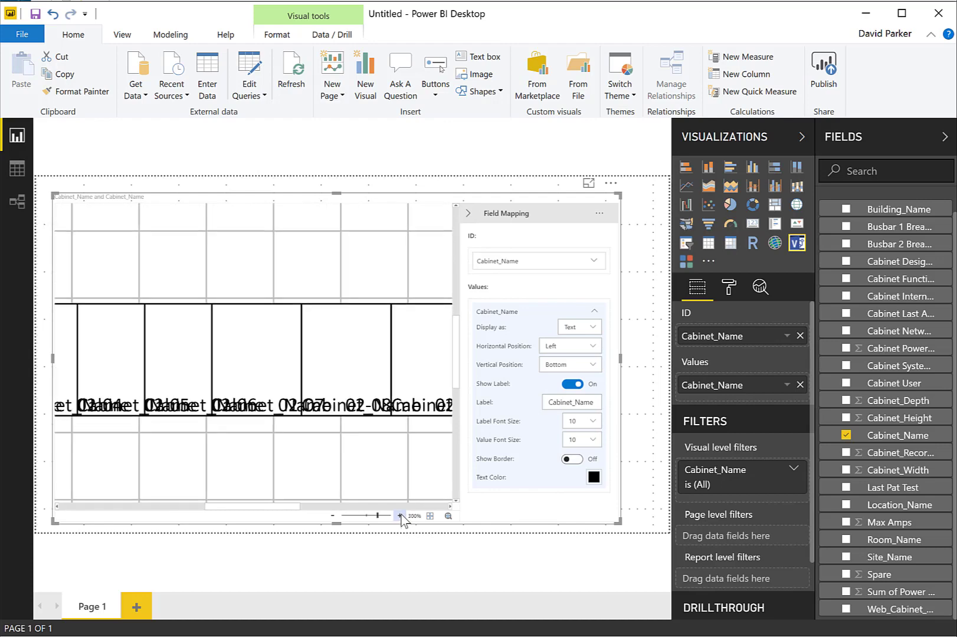
- In Focus mode, centre labels horizontally and vertically in the middle, with Show Label off
click(589, 186)
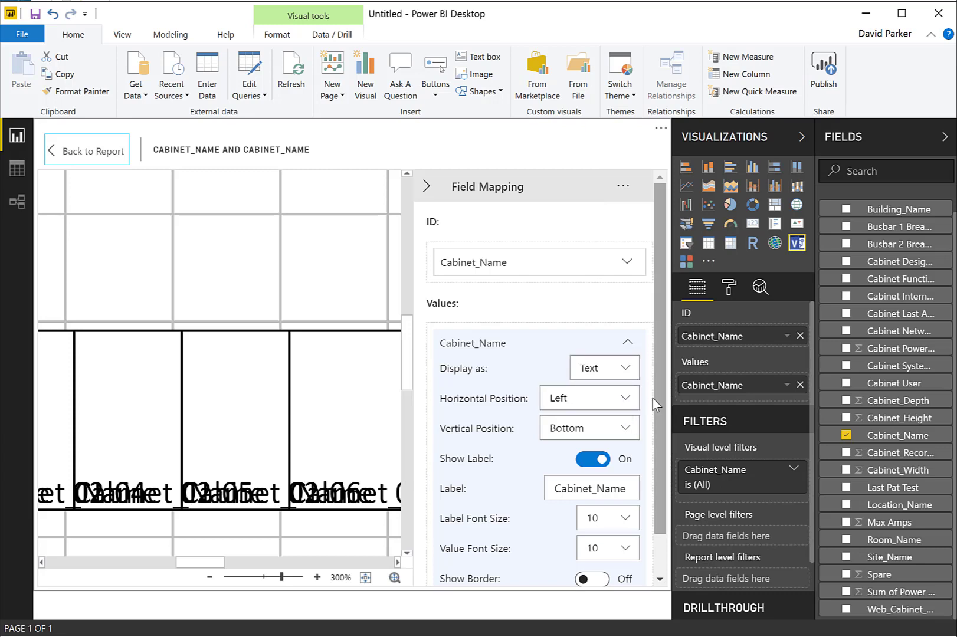
scroll(664, 410, down, 1)
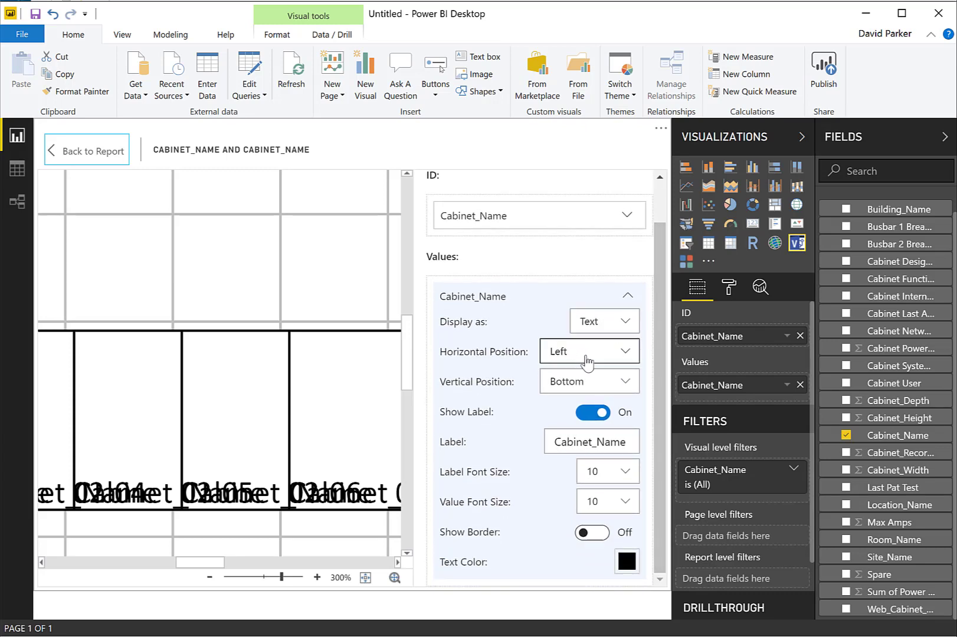
click(605, 355)
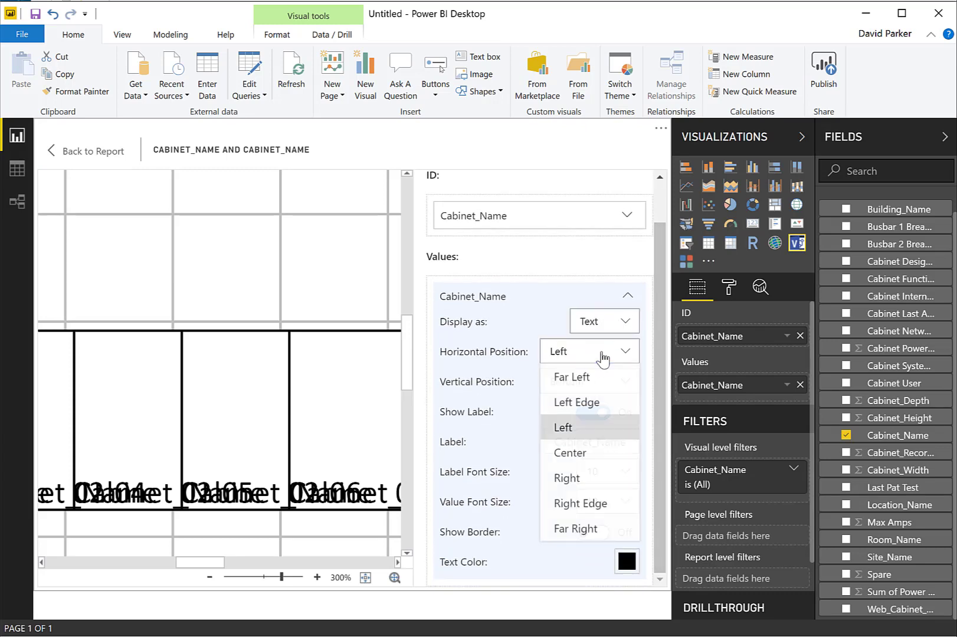
click(597, 453)
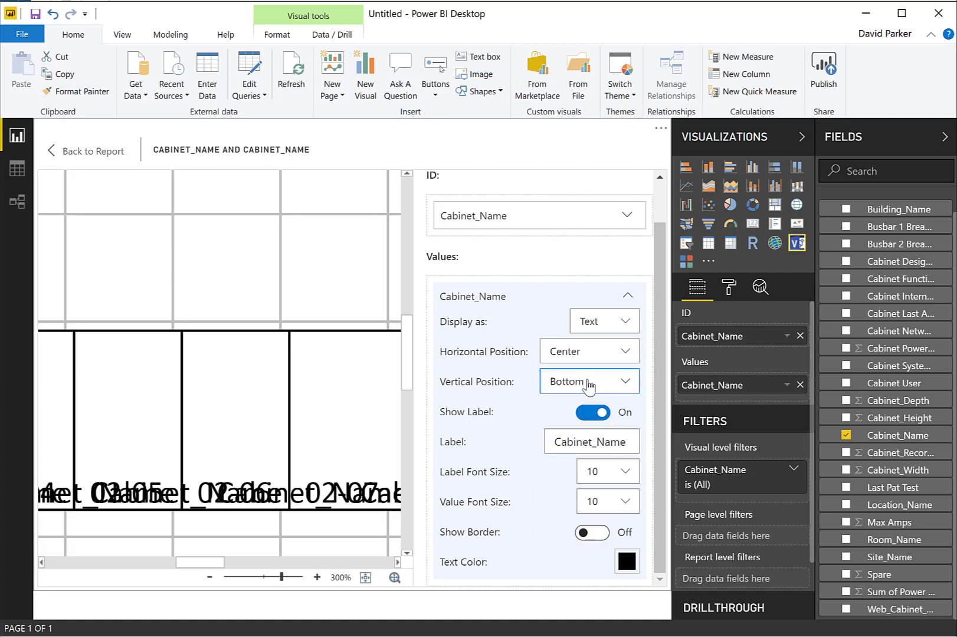
click(589, 384)
click(591, 484)
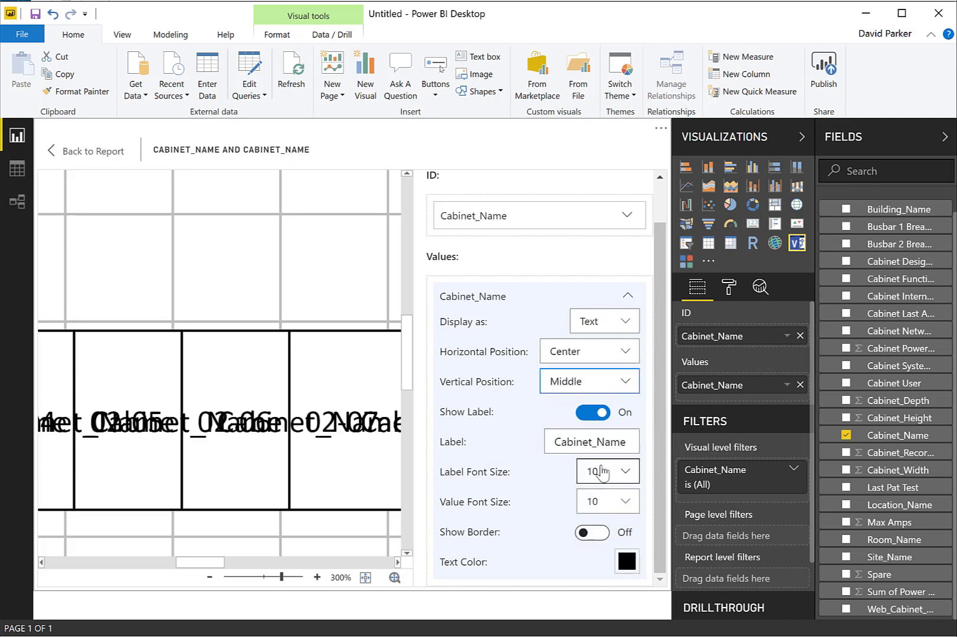
click(593, 413)
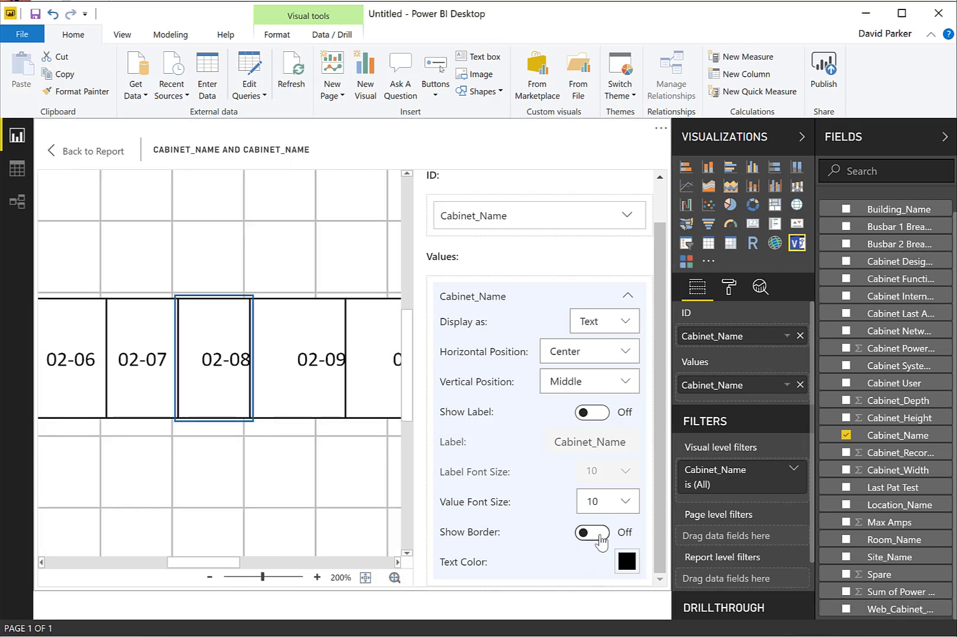
- Turn on borders for the cabinet number labels and set value font size to 9
click(600, 537)
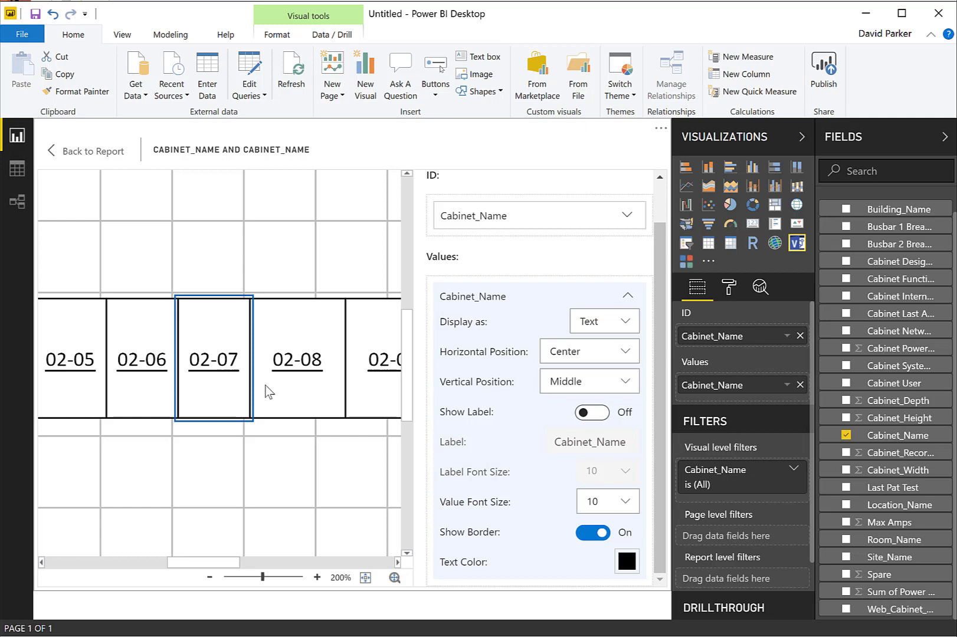
click(620, 505)
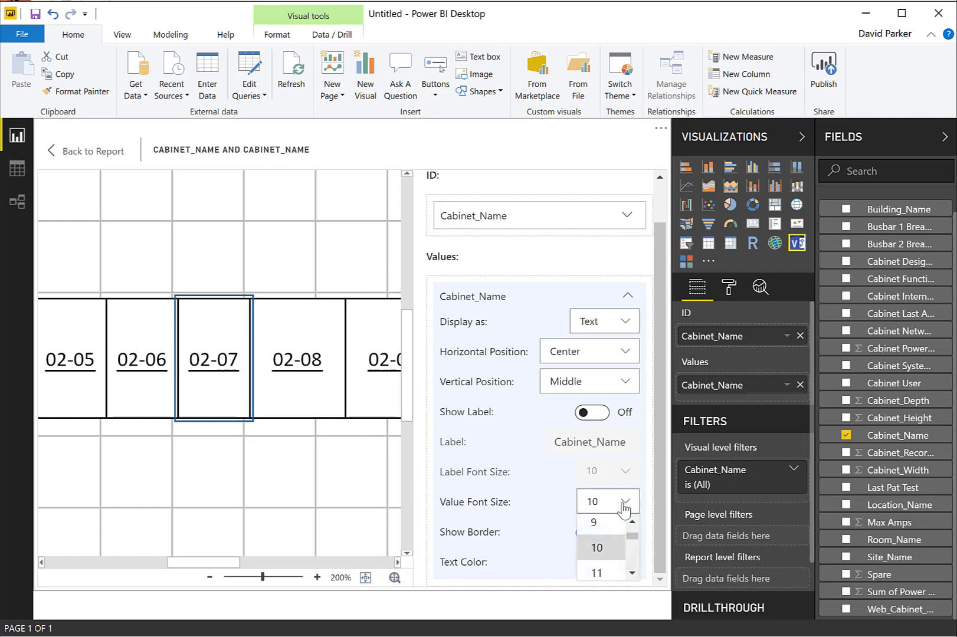
click(598, 523)
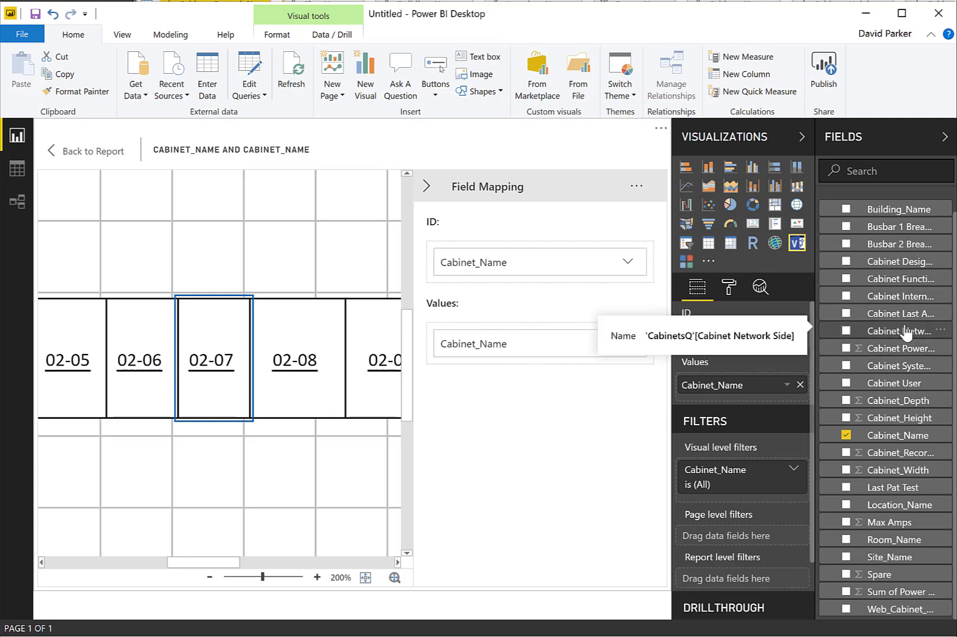
- Map Cabinet Network Side as a value with Show Label off, displayed as Colors
drag(905, 333, 742, 395)
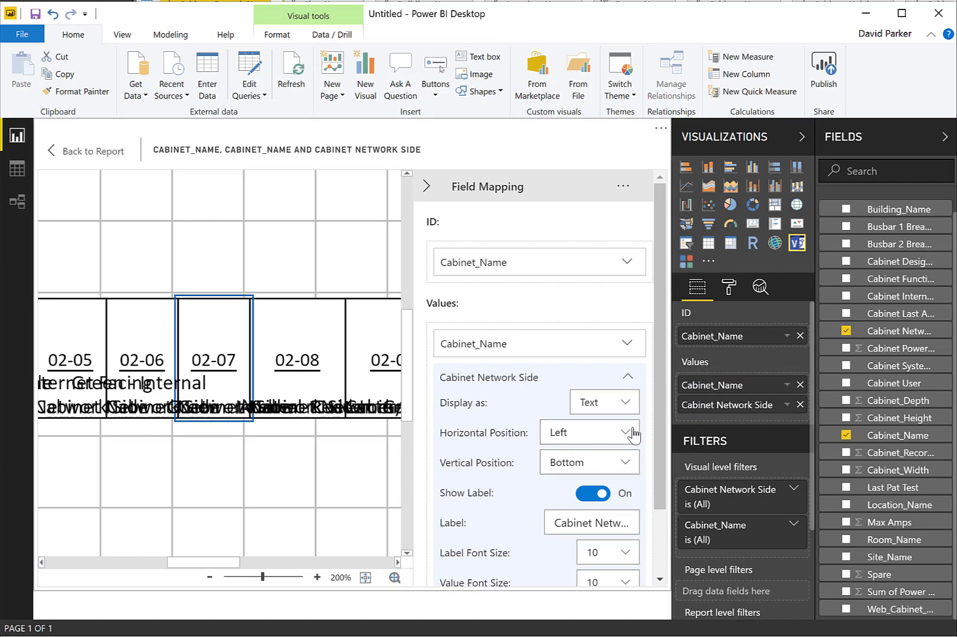
click(586, 495)
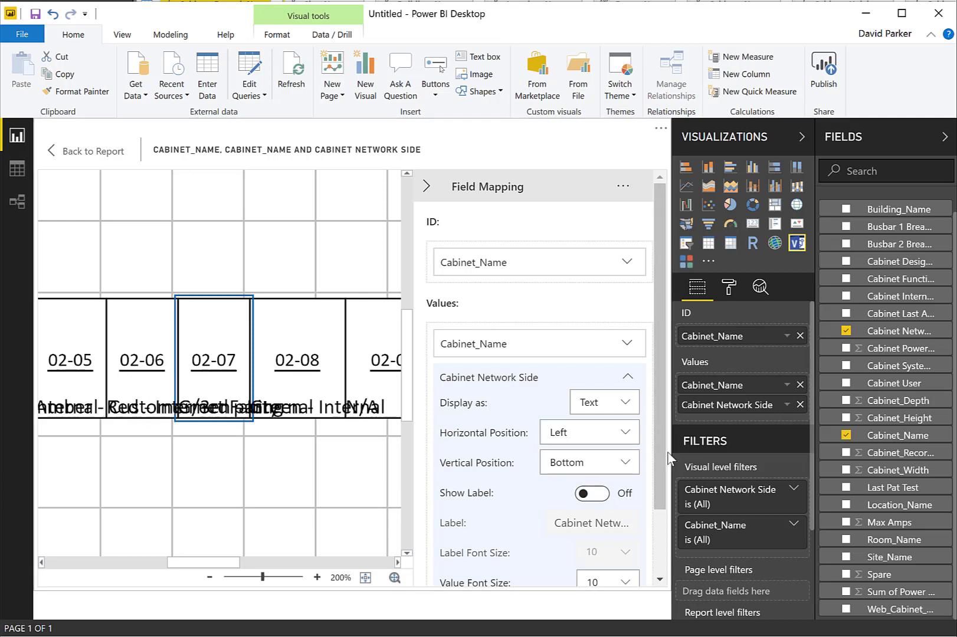
click(625, 402)
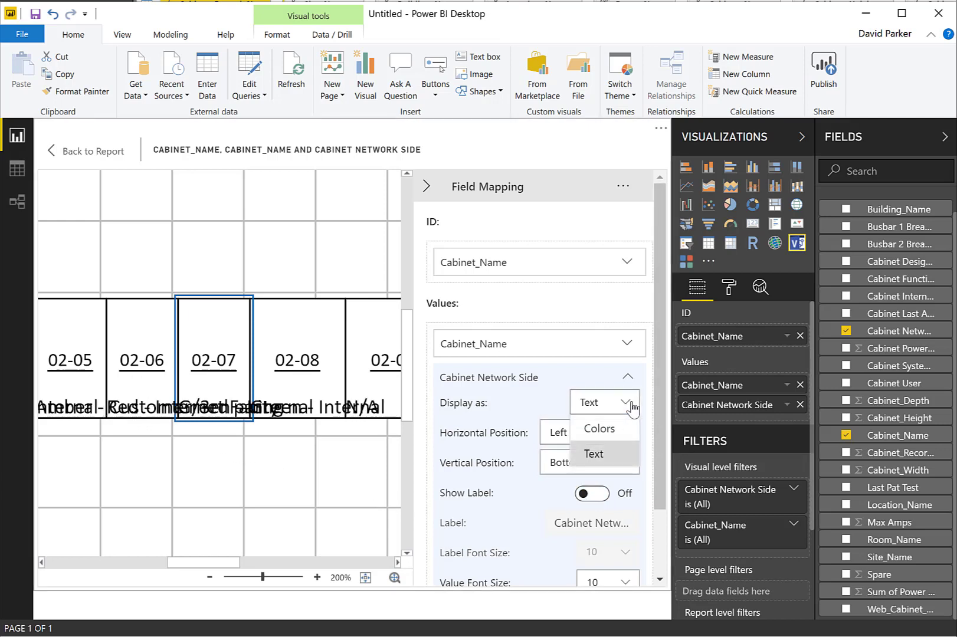
click(598, 429)
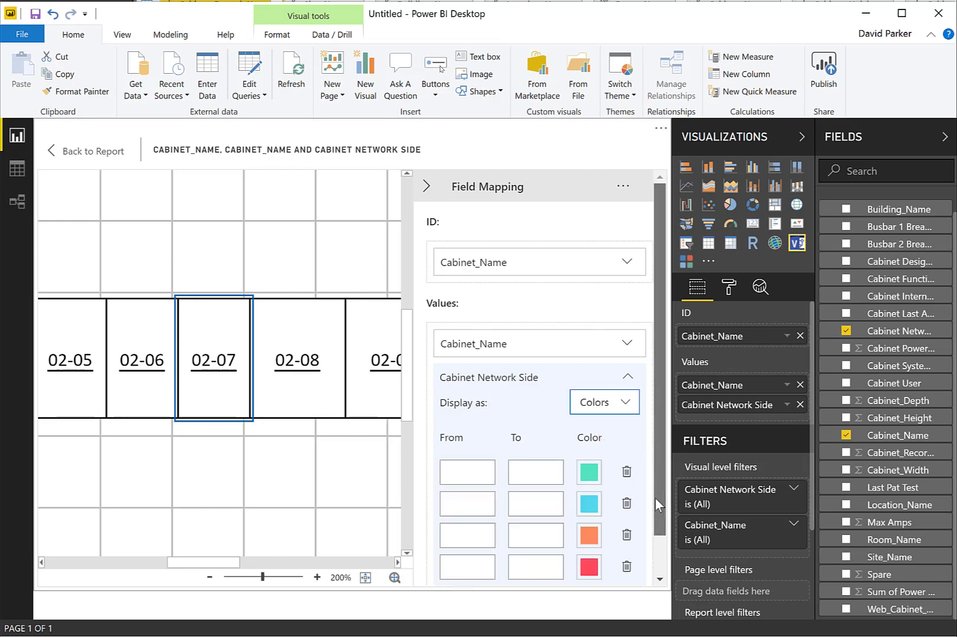
- Select the From and To fields of the first colour range
drag(655, 503, 653, 536)
click(468, 427)
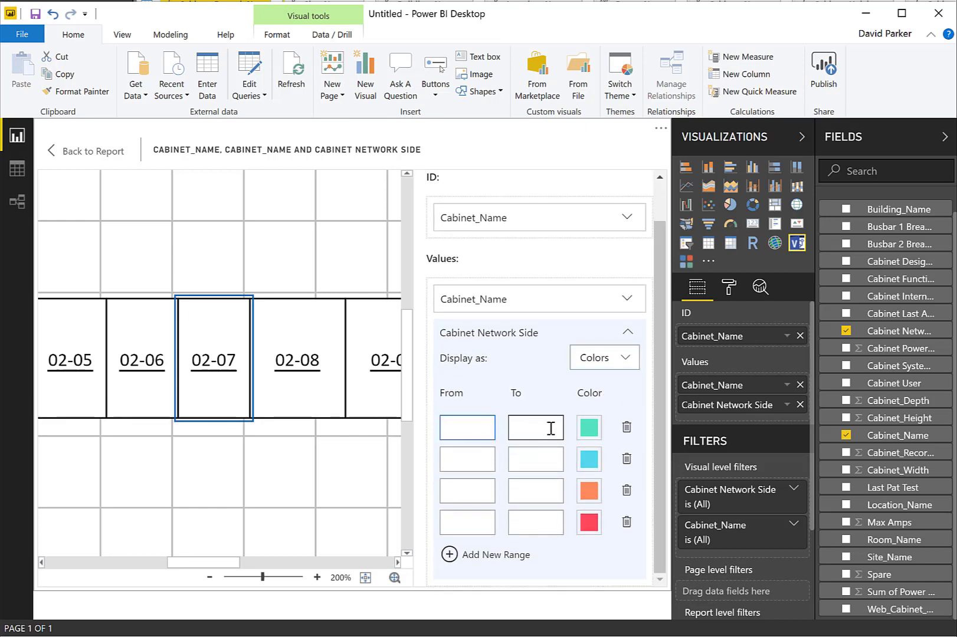
click(525, 431)
click(468, 430)
click(531, 430)
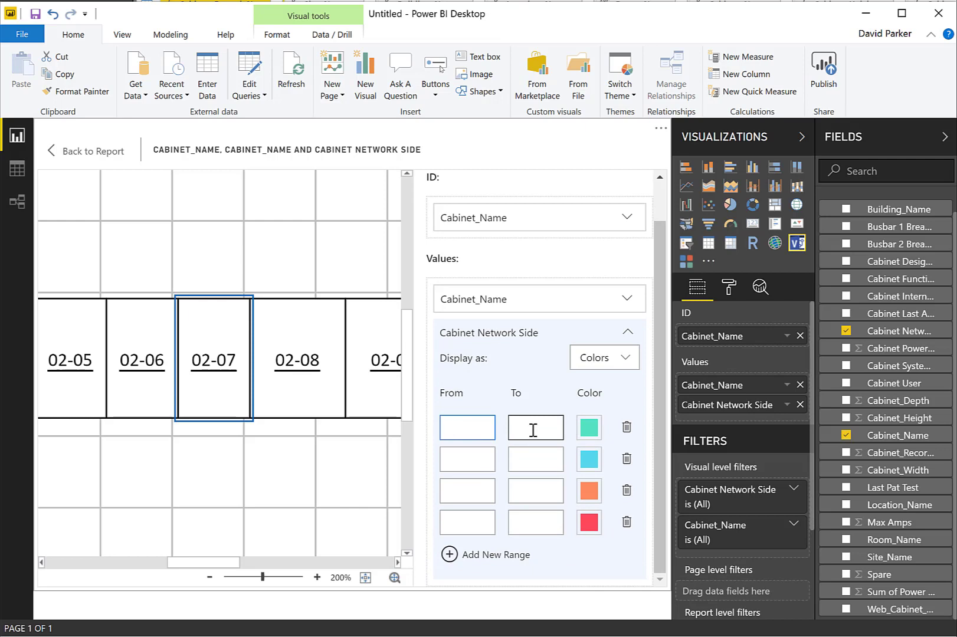
click(479, 434)
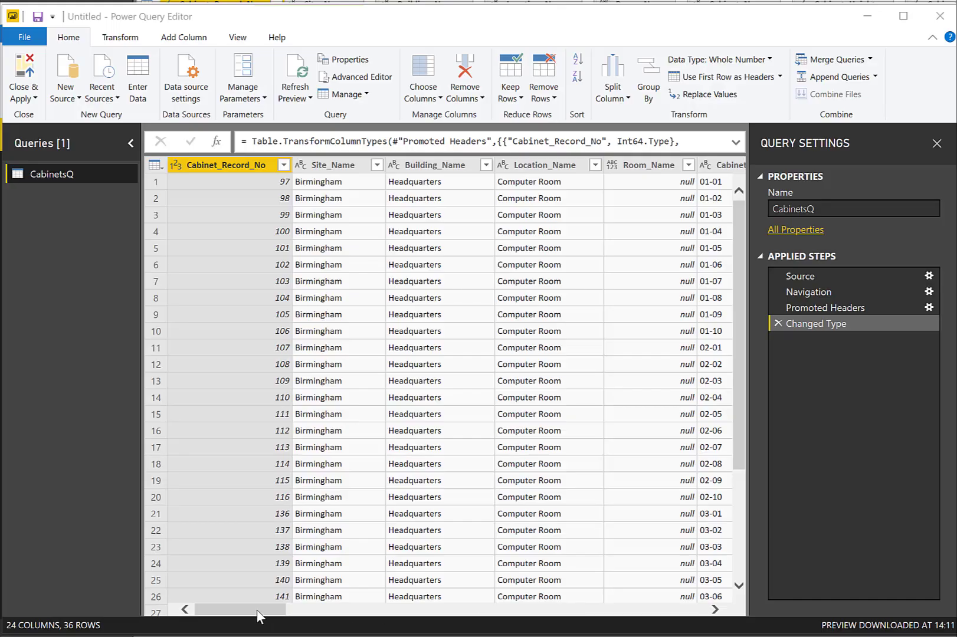
- Review CabinetsQ's Cabinet Network Side values (Amber, Green, N/A, Red) without applying a filter
drag(257, 610, 560, 628)
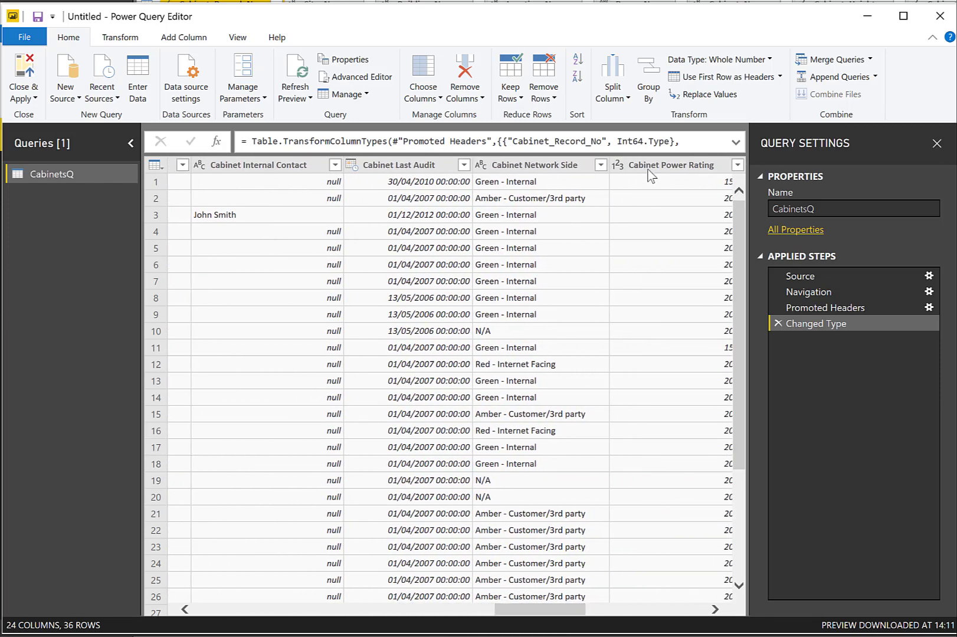
click(600, 165)
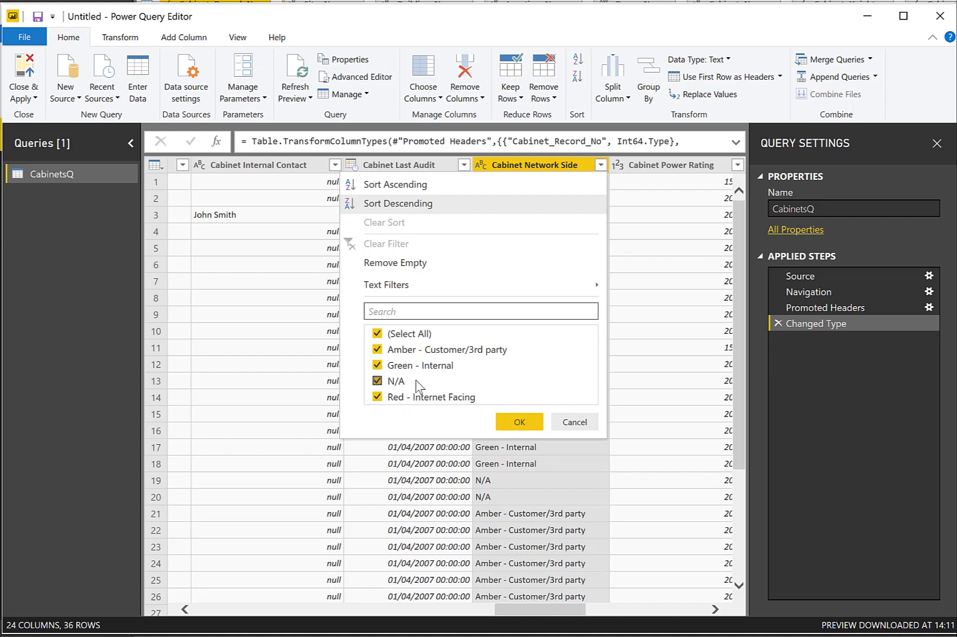
click(574, 422)
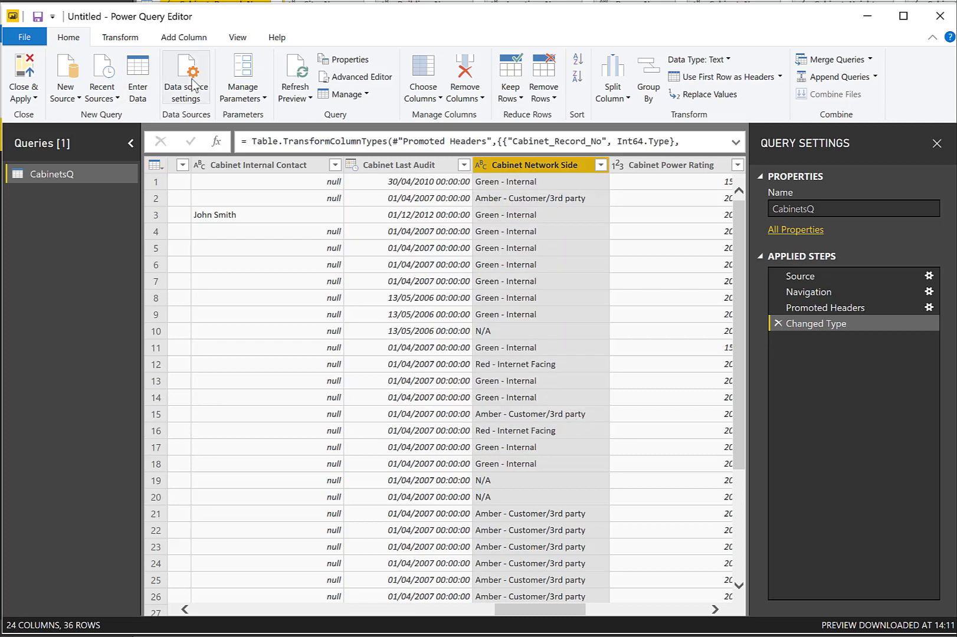
click(185, 37)
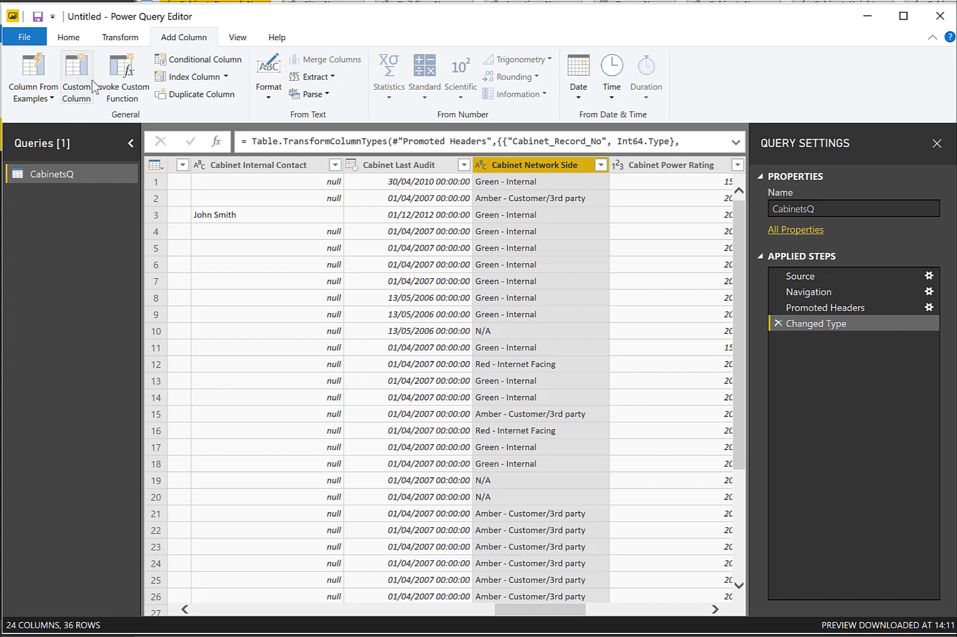
- Add custom column 'Network Side Index' using a pasted List.PositionOf formula over Cabinet Network Side
click(76, 94)
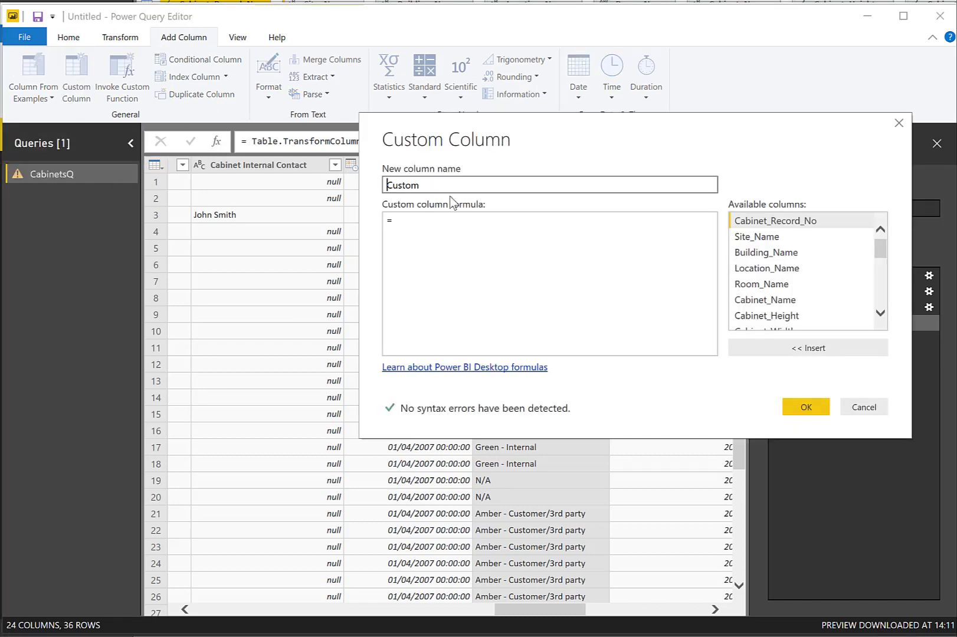
text(Networ)
text(k Side )
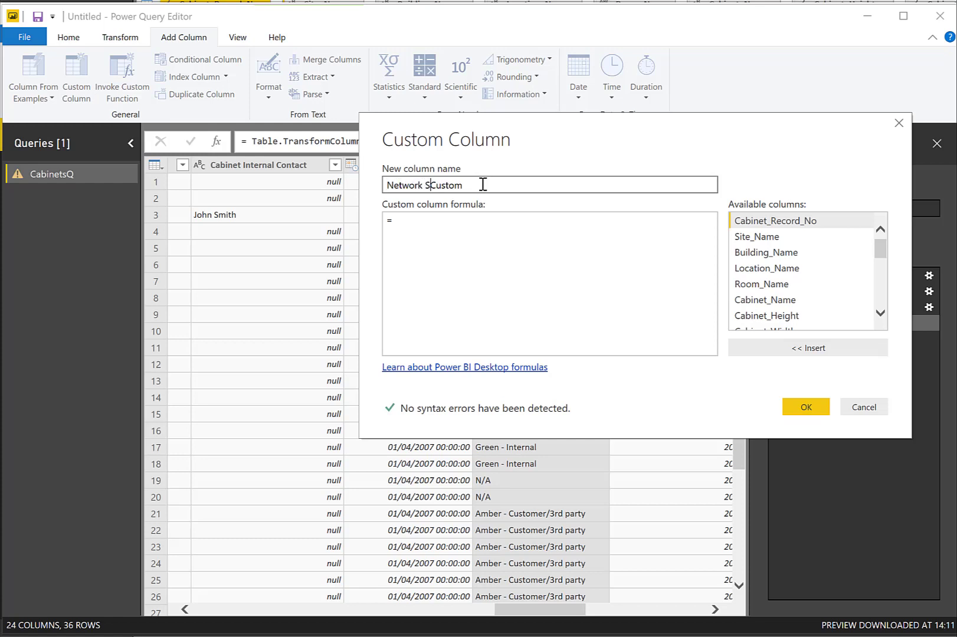
text(Index)
click(517, 186)
click(428, 218)
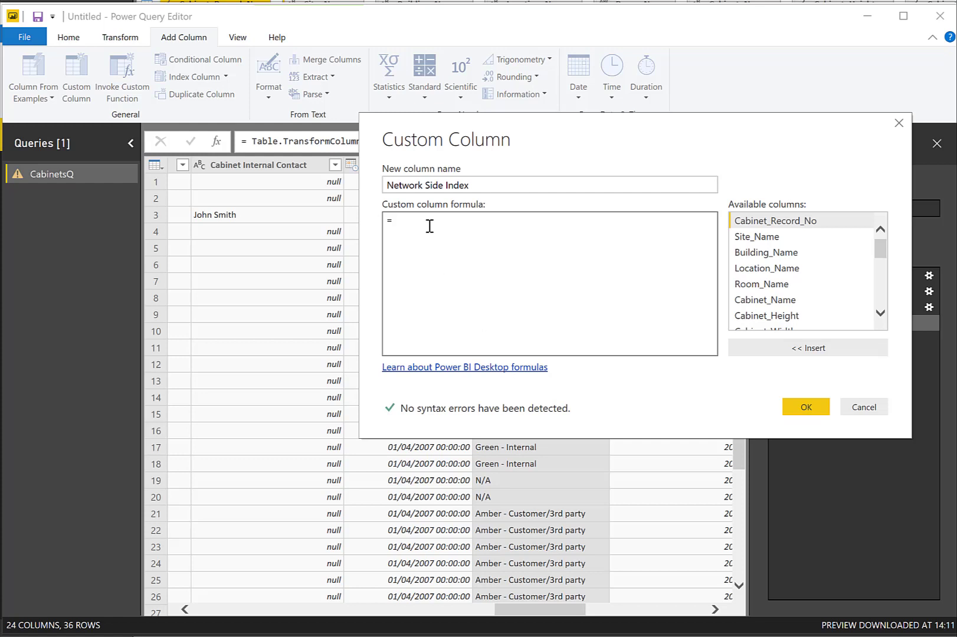
text(List.PositionOf({"N/A","Green - Internal","Amber - Customer/3rd party","Red - Internet Facing"},[Cabinet Network Side]))
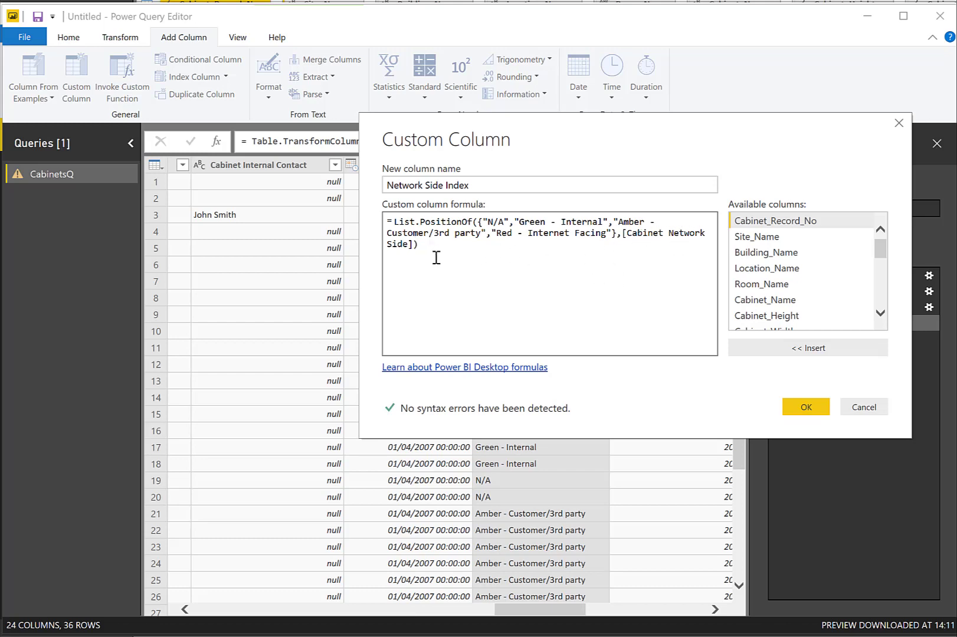
click(808, 411)
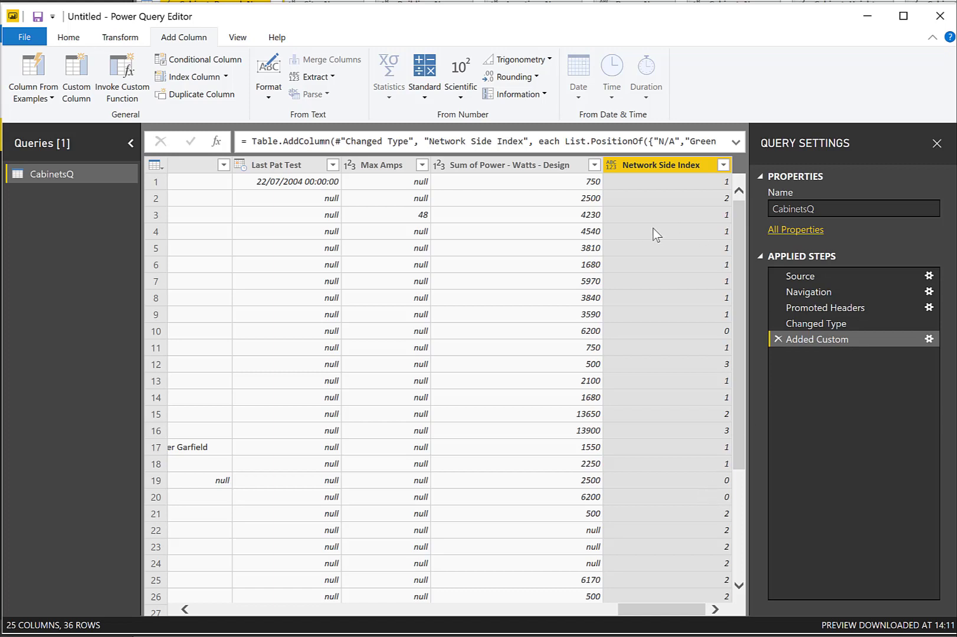
- Rename the query to Cabinets, then close Power Query Editor and apply the changes
click(824, 207)
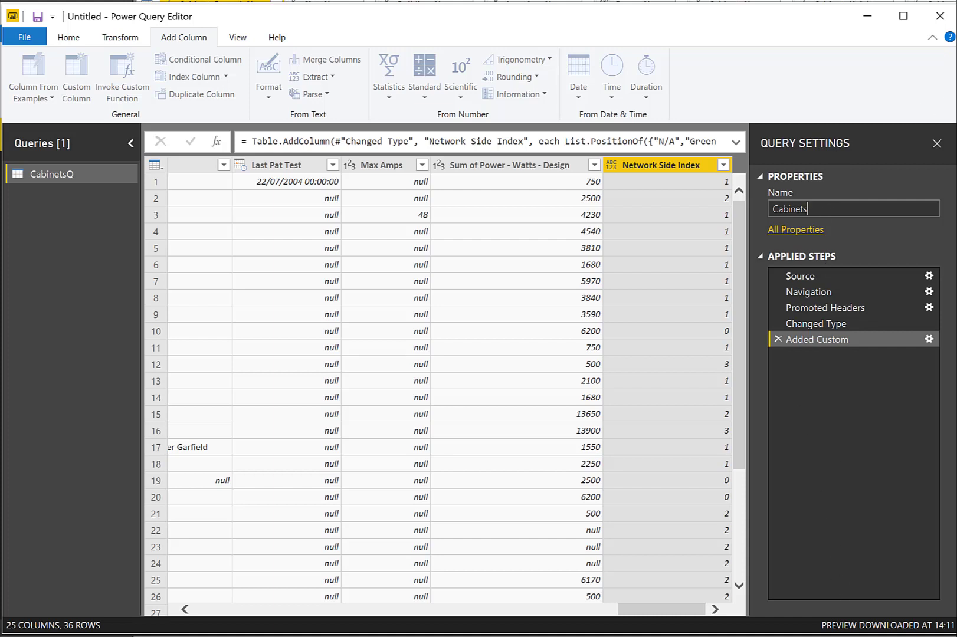
click(942, 20)
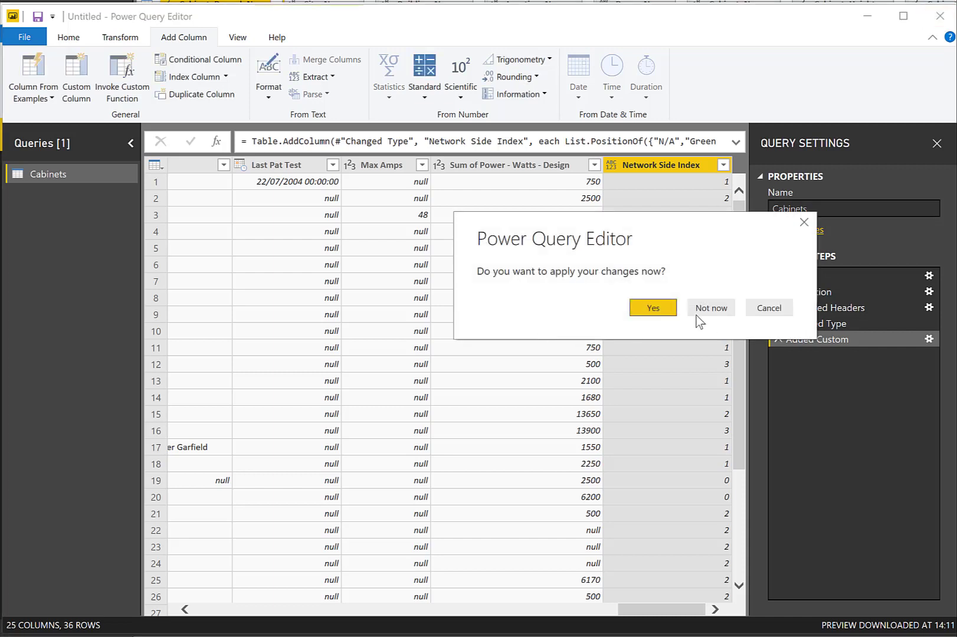
click(654, 308)
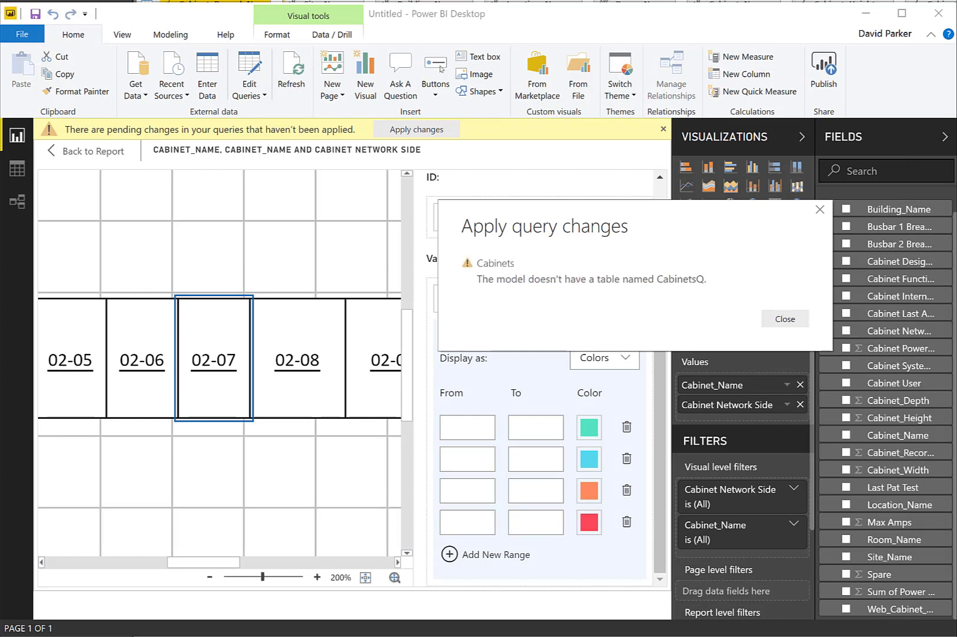
- Dismiss the missing CabinetsQ error, apply pending changes, and remove Cabinet Network Side from values
key(Escape)
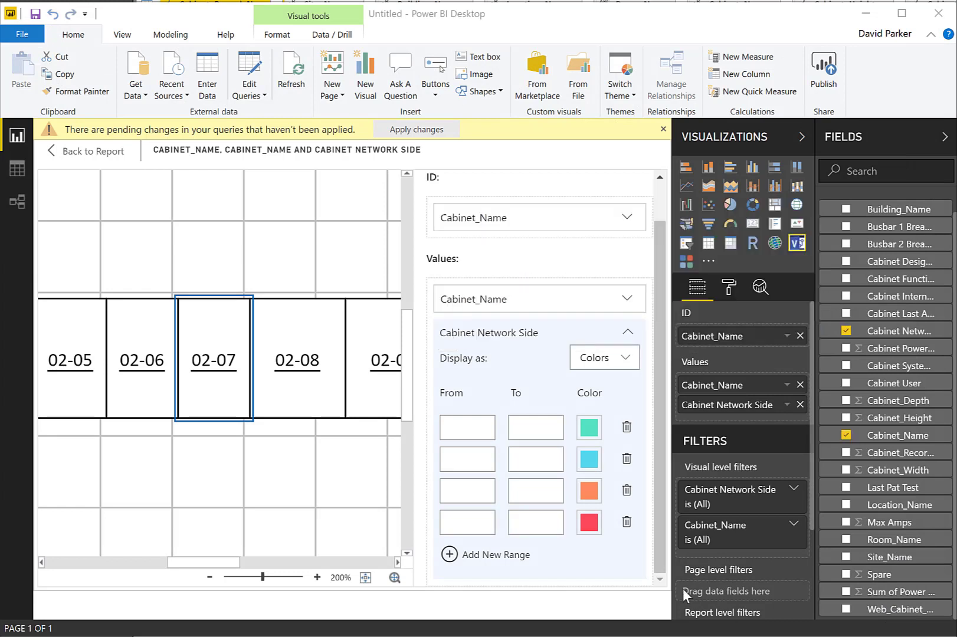
click(426, 131)
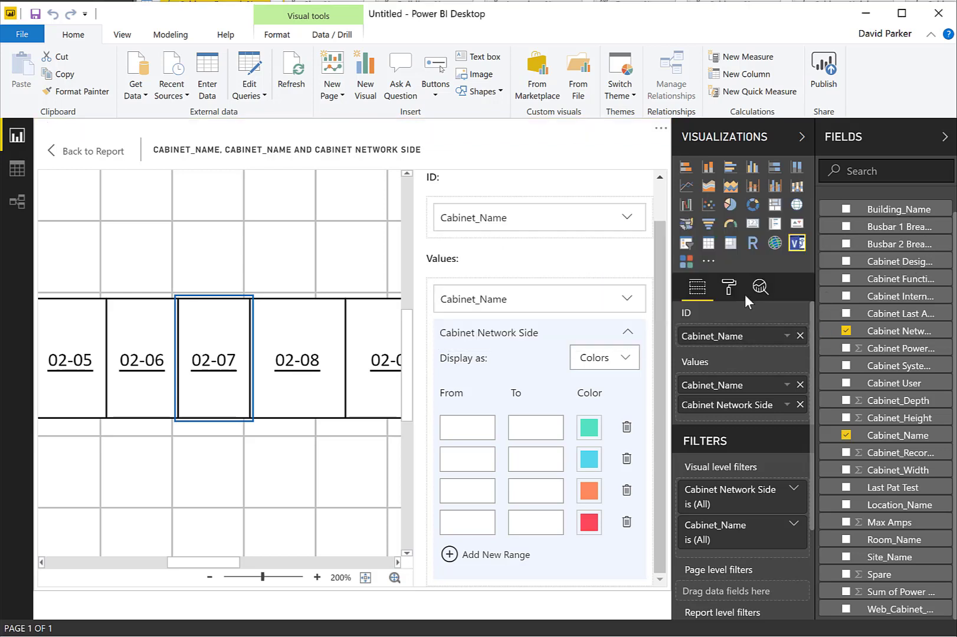
scroll(903, 273, up, 1)
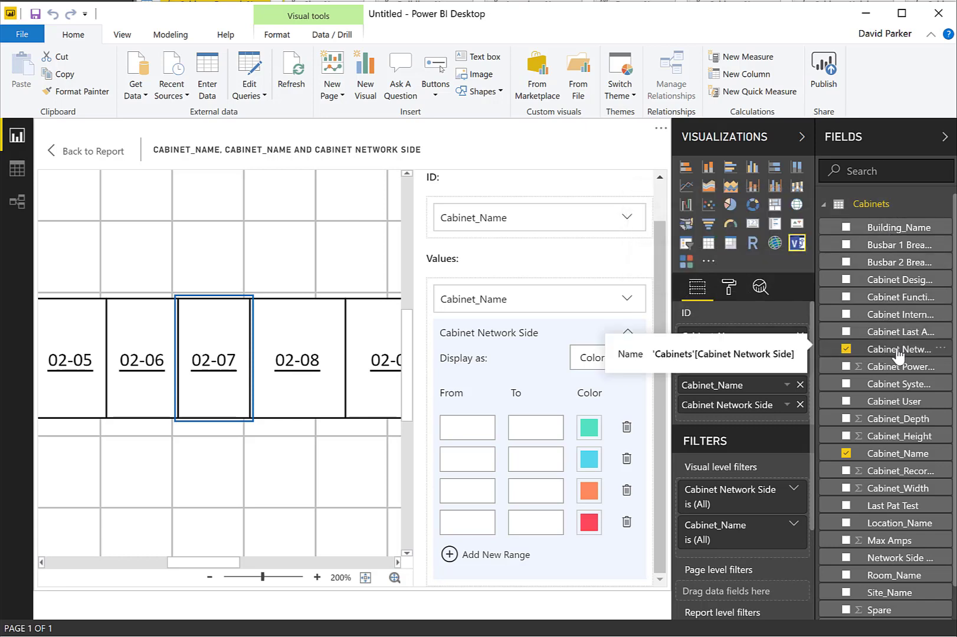
click(846, 349)
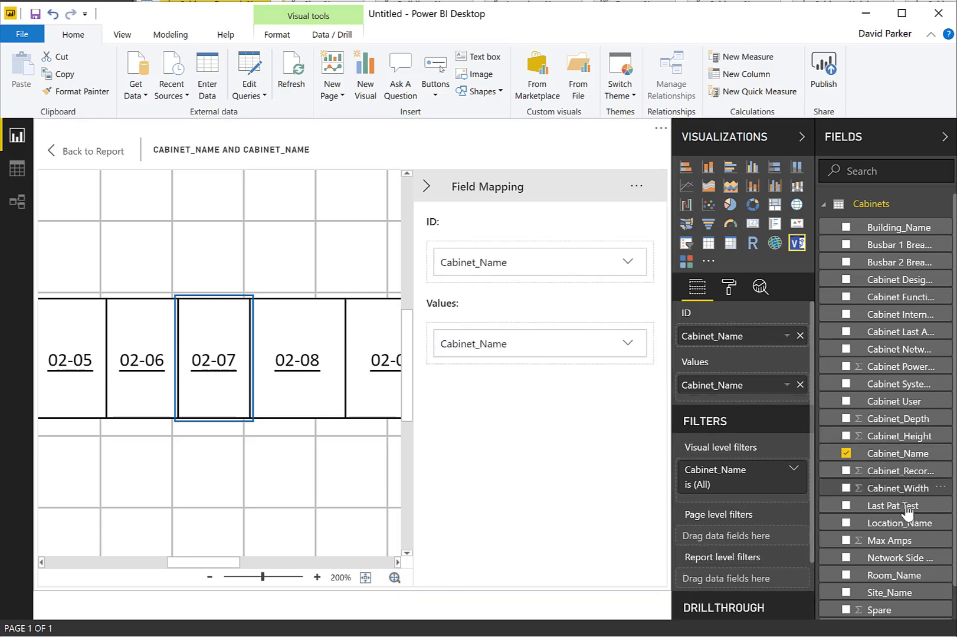
- Add Network Side Index to the values, displayed as Colors, and check its 0–3 range limits
drag(902, 561, 749, 396)
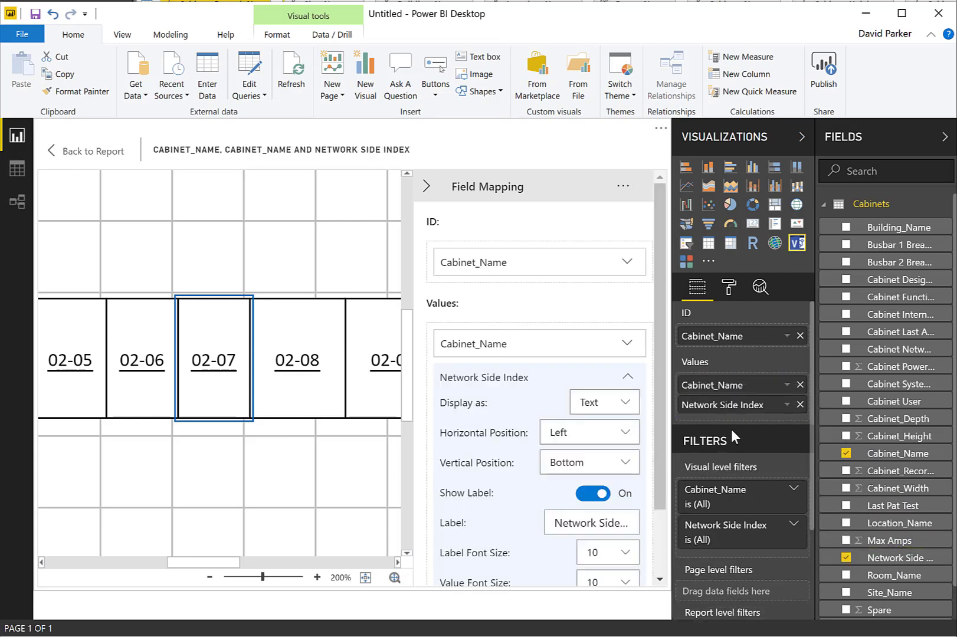
click(626, 403)
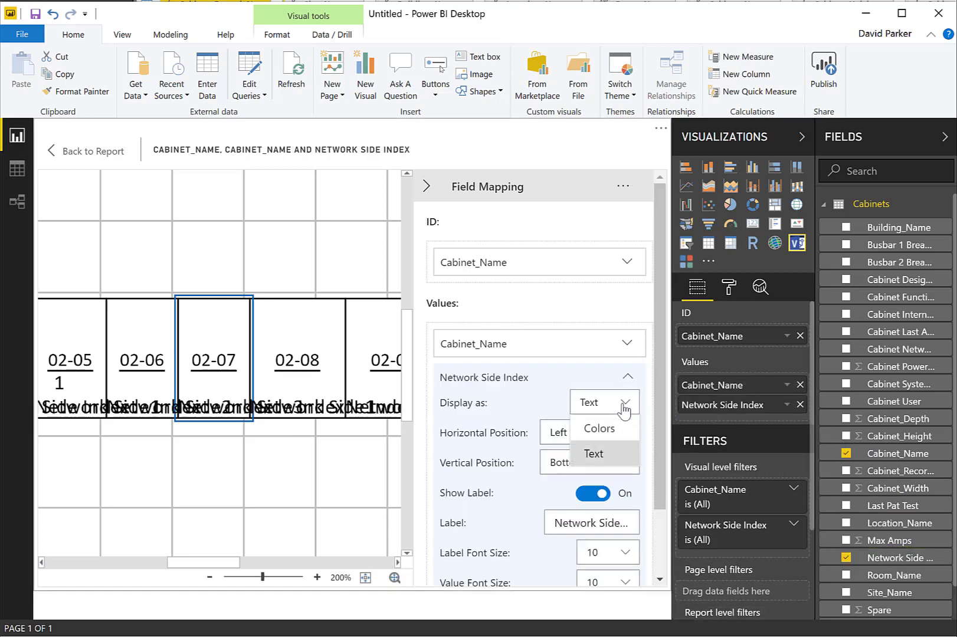
click(608, 436)
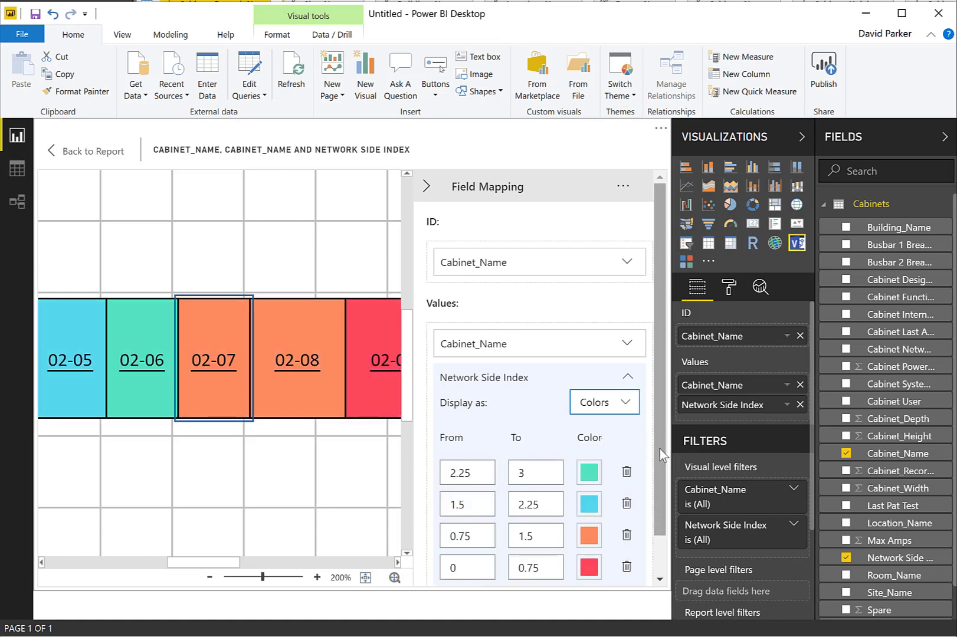
drag(659, 448, 664, 498)
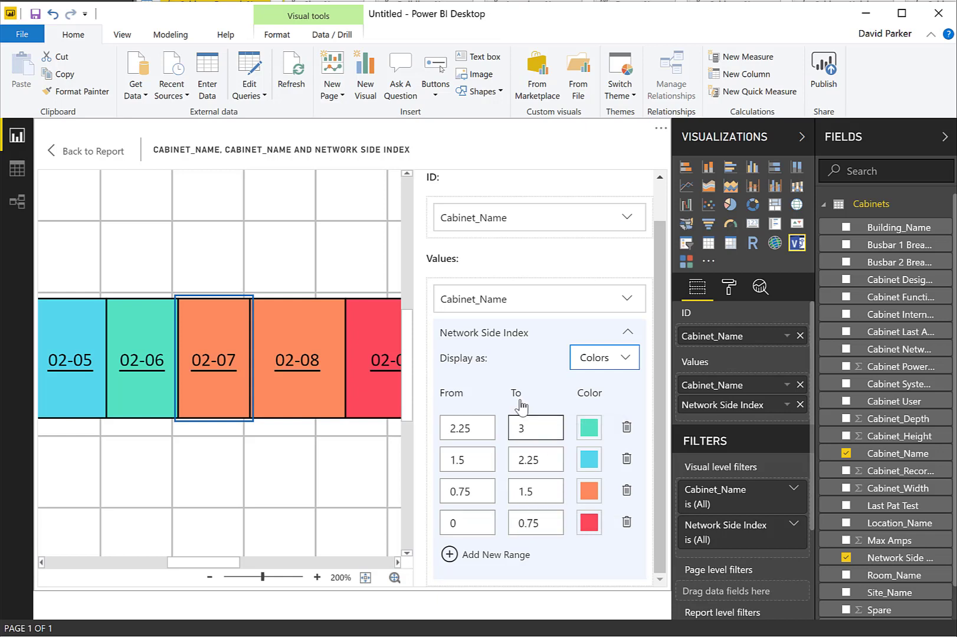
click(552, 520)
click(479, 429)
click(530, 428)
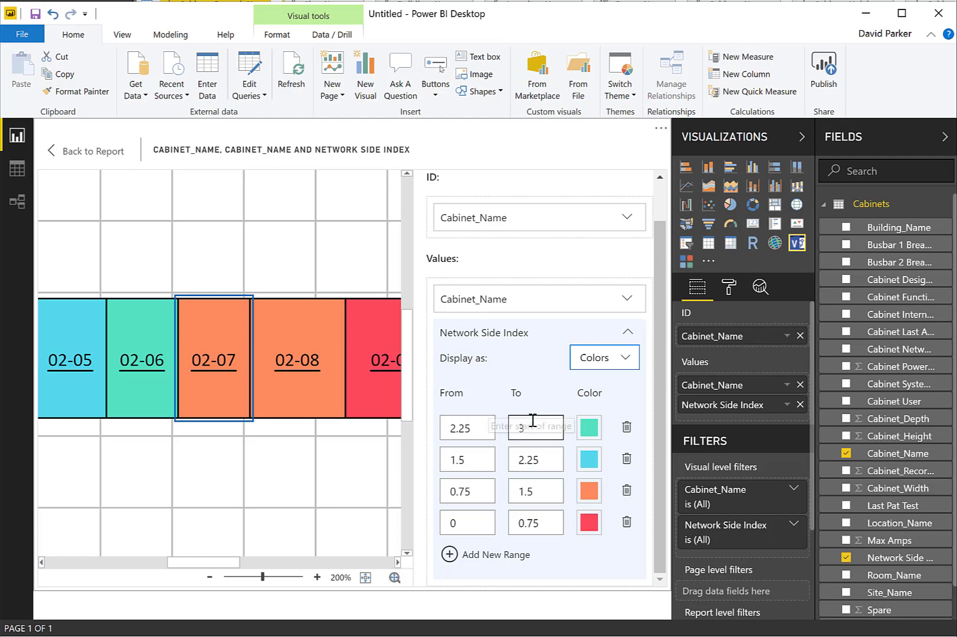
- Colour the 2.25–3 range red-orange and the 1.5–2.25 range yellow
click(589, 434)
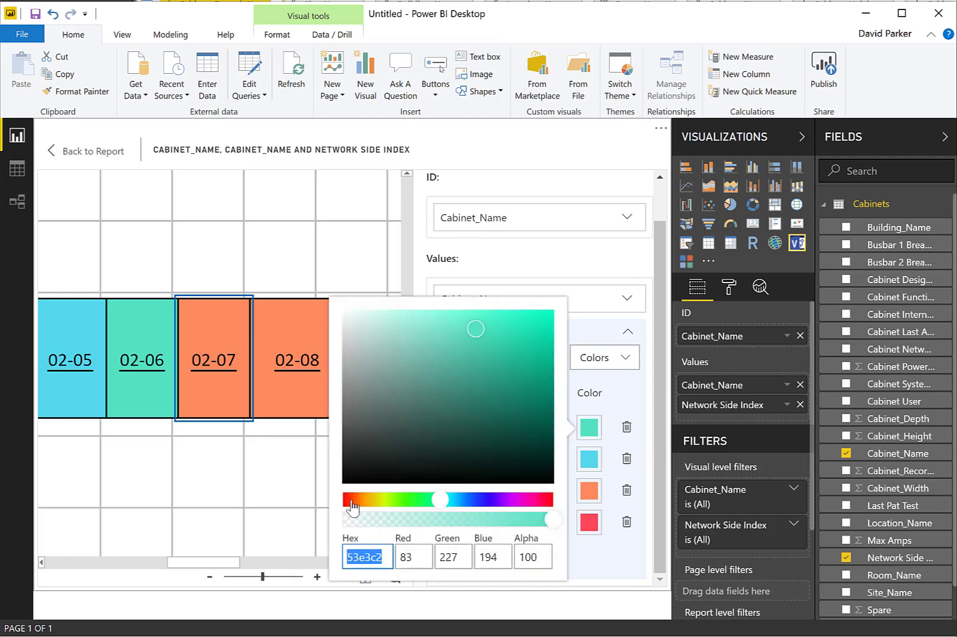
text(e37854)
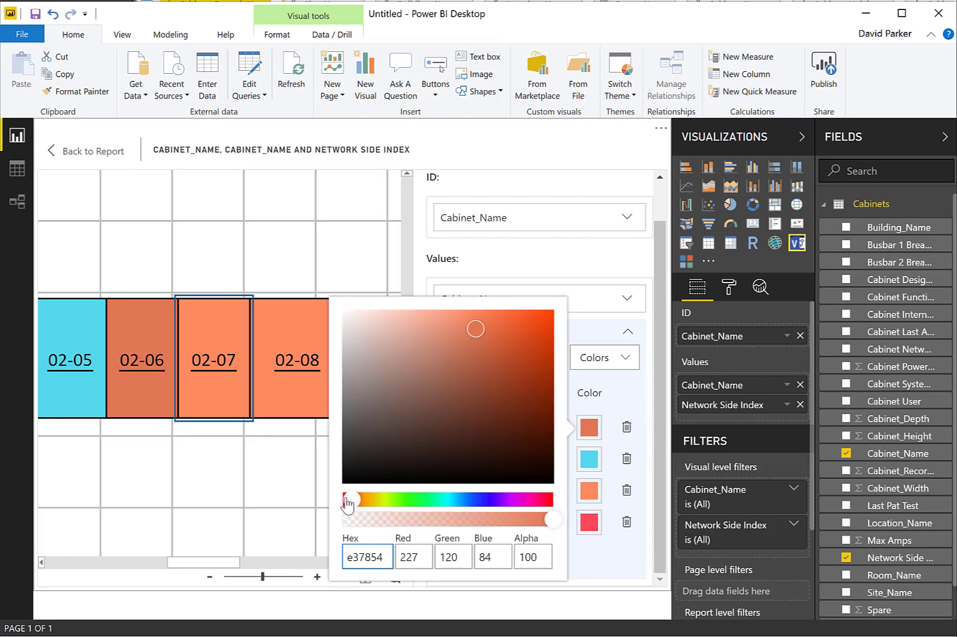
click(549, 315)
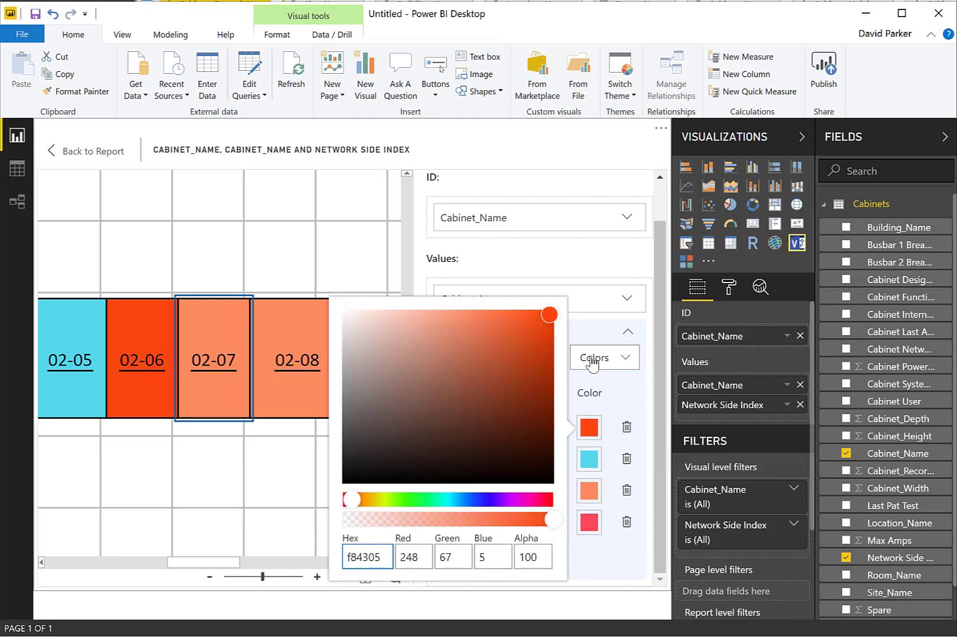
click(618, 402)
click(589, 503)
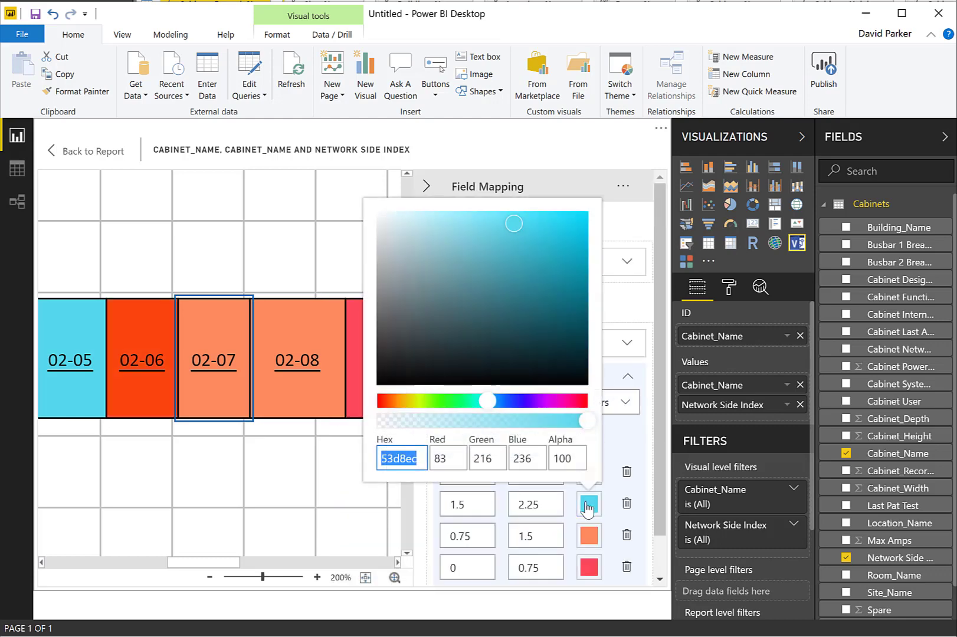
drag(418, 406, 412, 409)
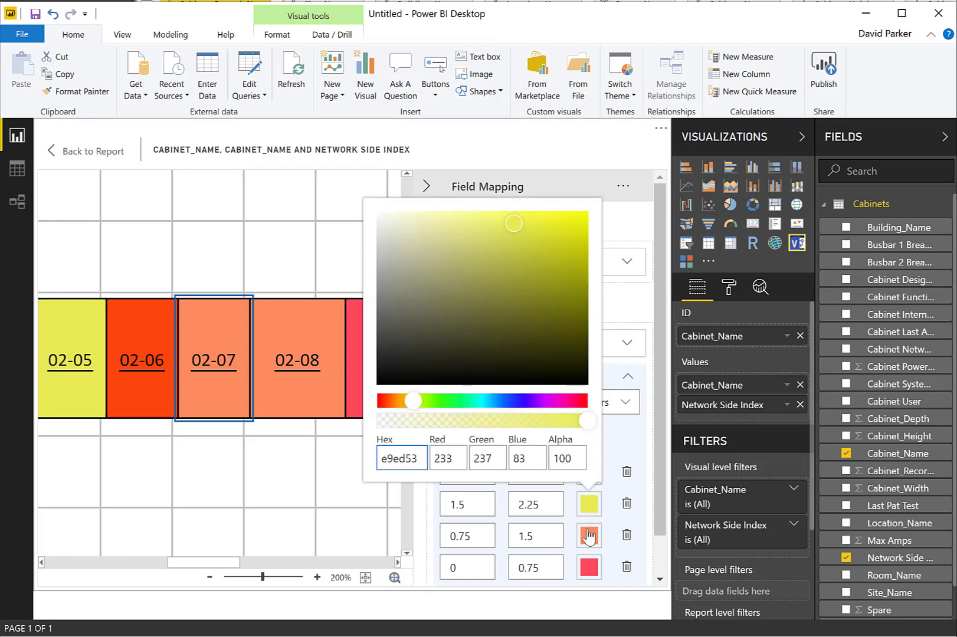
click(588, 536)
- Colour the 0.75–1.5 range light green
click(588, 536)
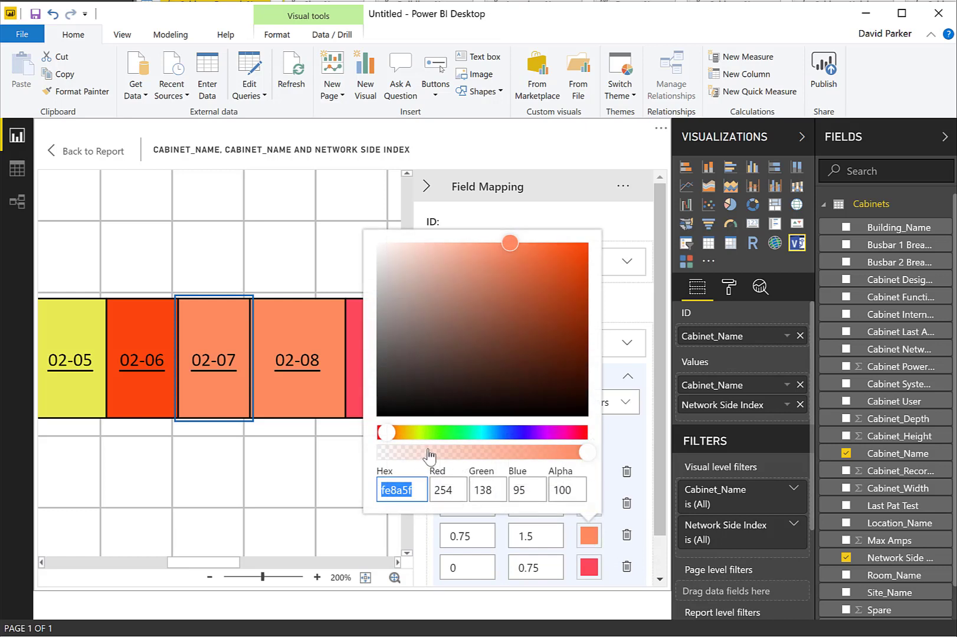
click(439, 432)
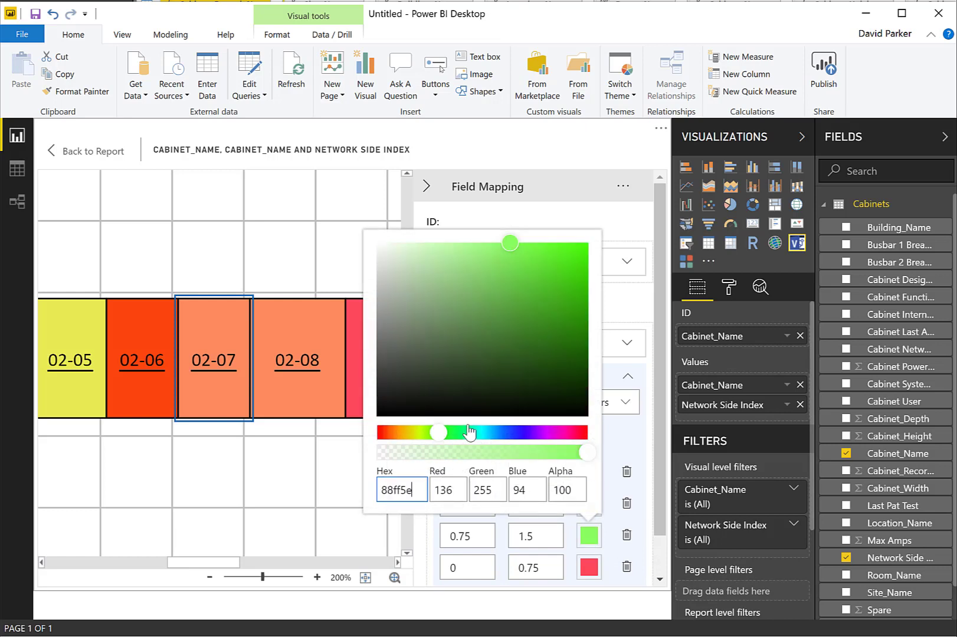
click(510, 320)
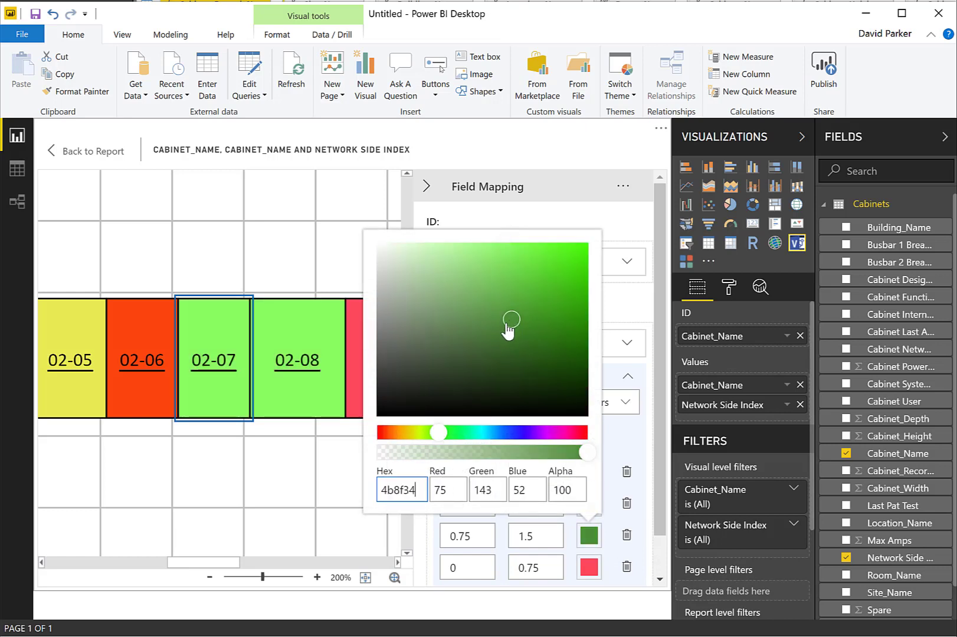
click(461, 272)
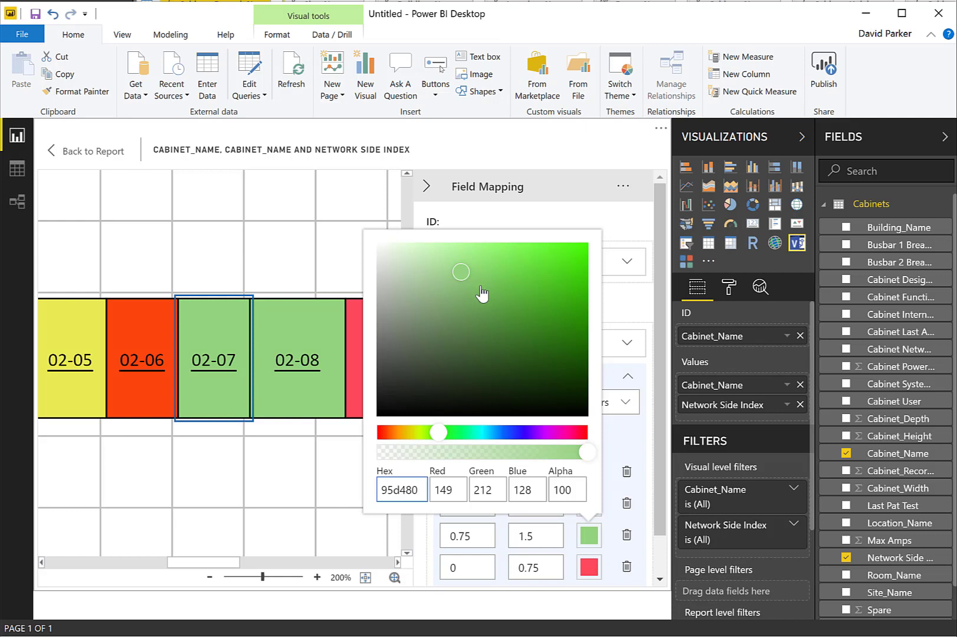
click(588, 577)
- Colour the 0–0.75 range light blue and fit the whole floor plan in the visual
click(589, 578)
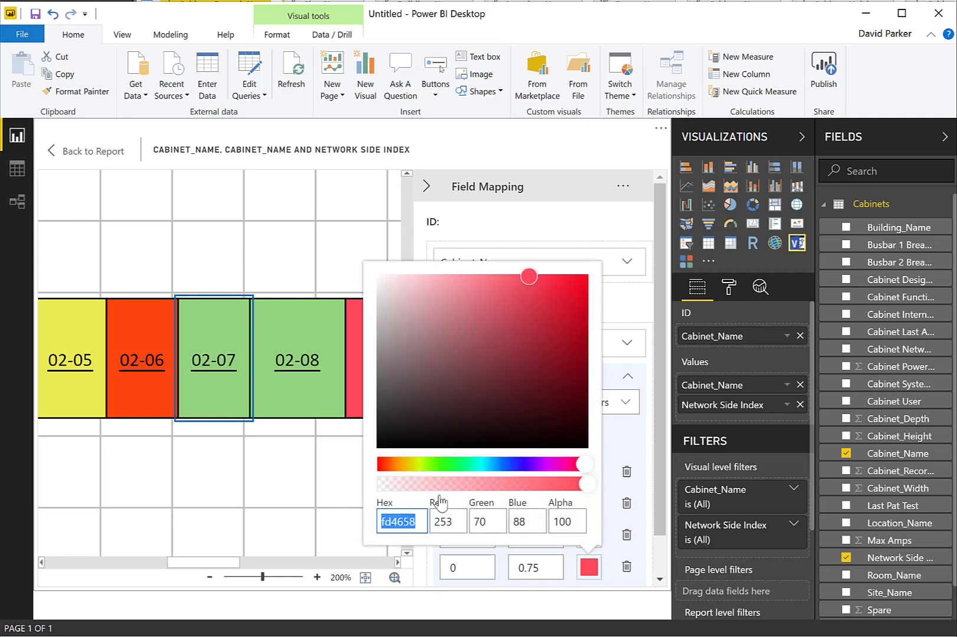
click(511, 465)
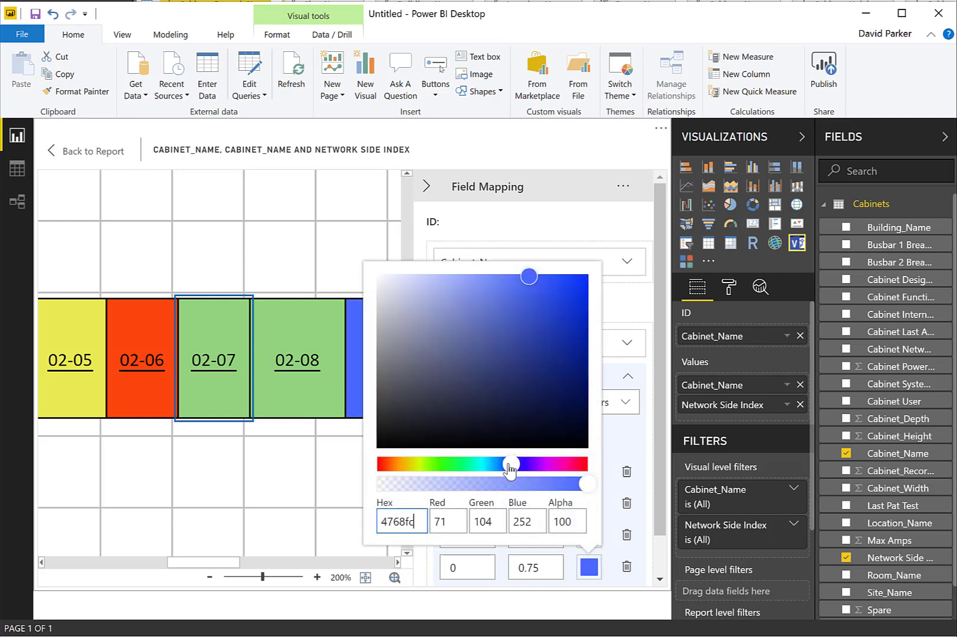
click(557, 280)
click(531, 280)
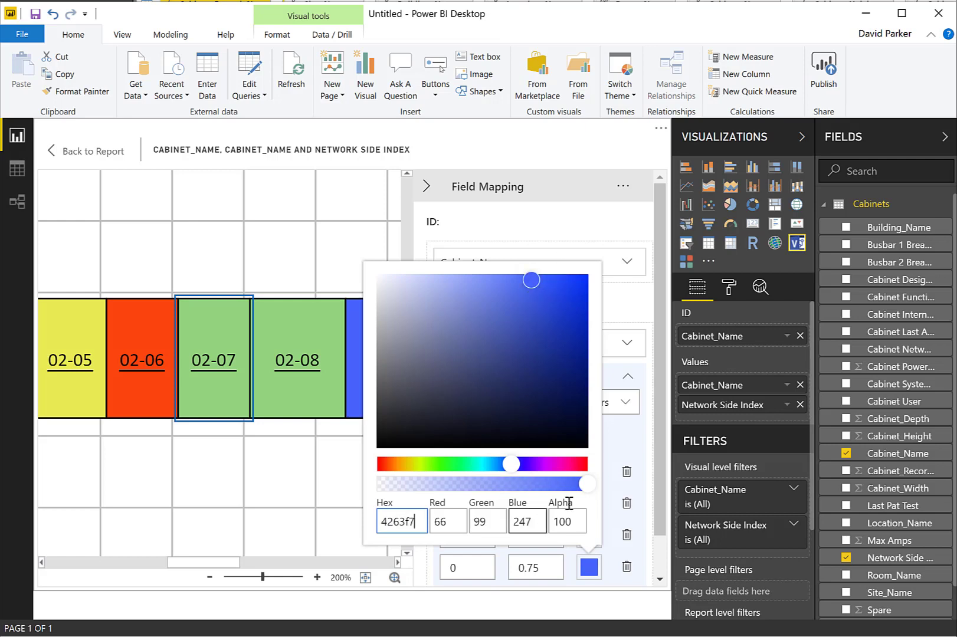
click(617, 452)
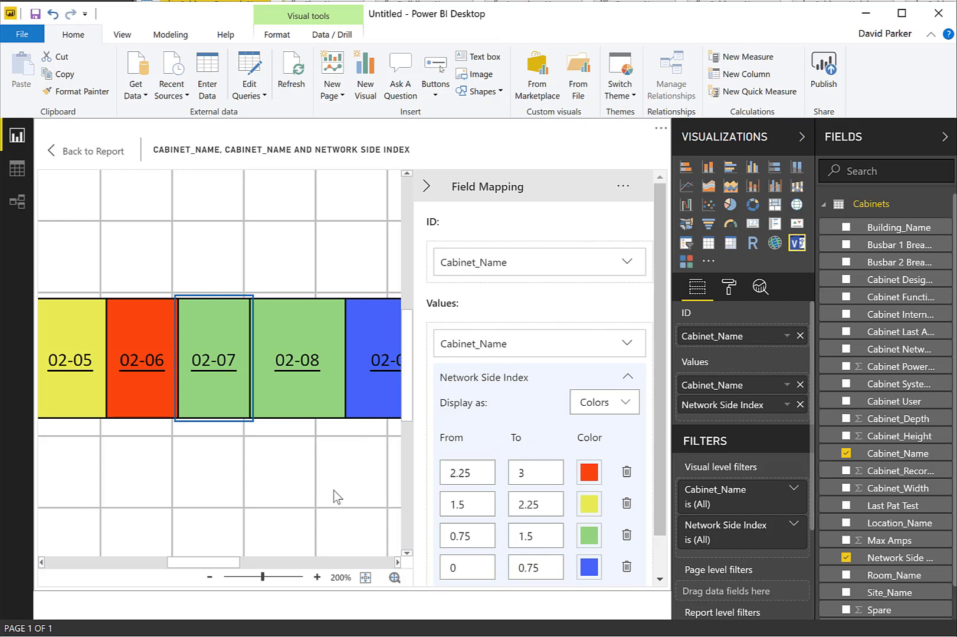
click(365, 578)
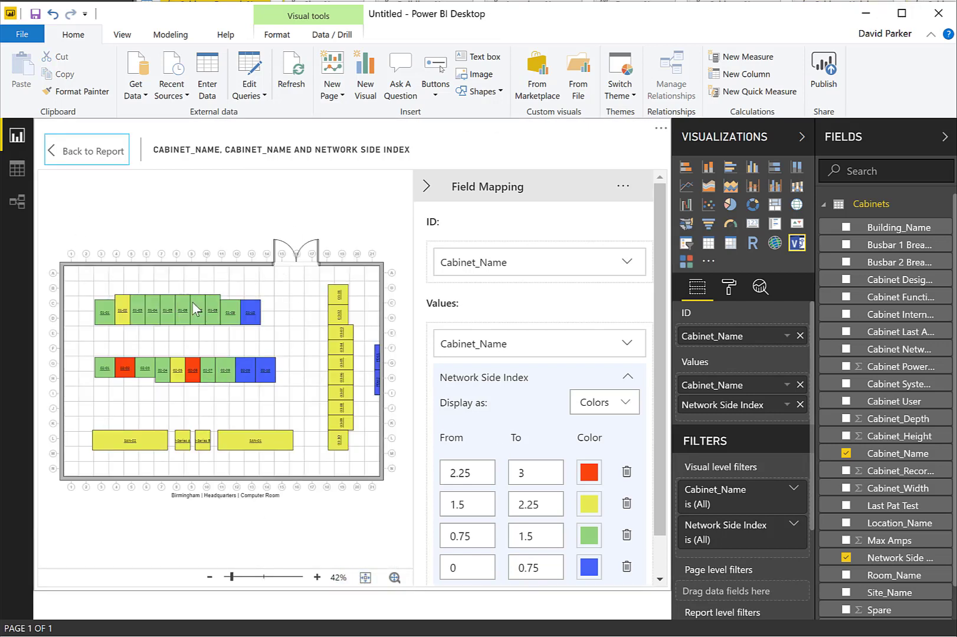
- Leave focus mode and shrink the floor-plan visual, moving it lower on the page
click(88, 156)
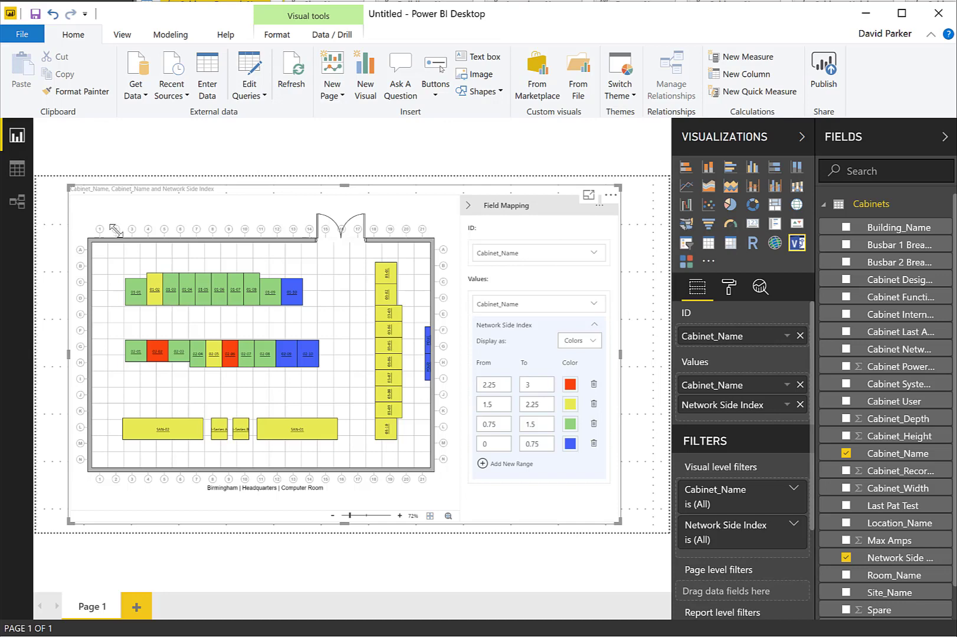
drag(73, 193, 149, 252)
- Add a treemap counting Cabinet_Name grouped by Cabinet Network Side
click(151, 254)
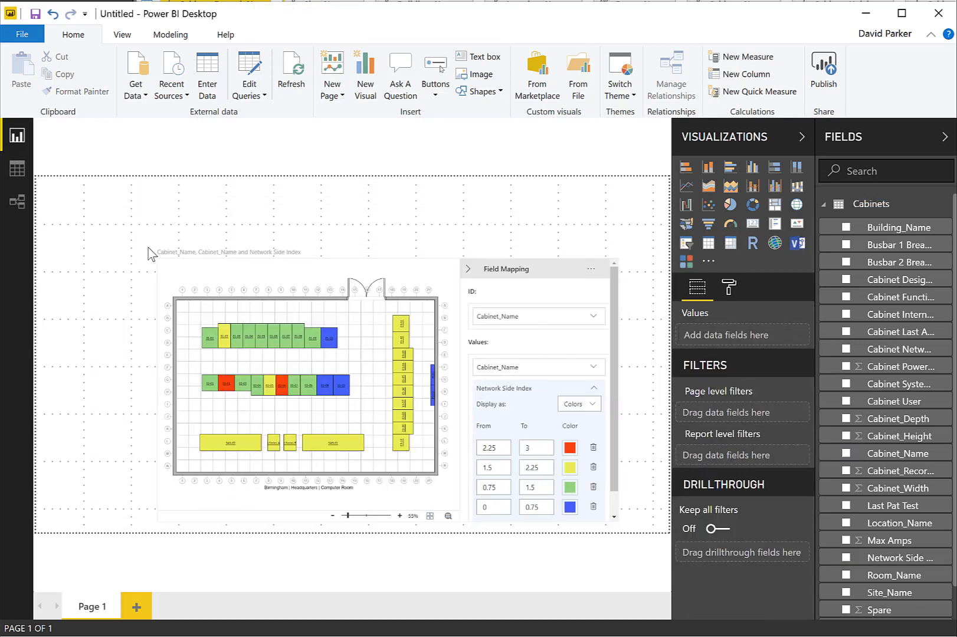
click(778, 207)
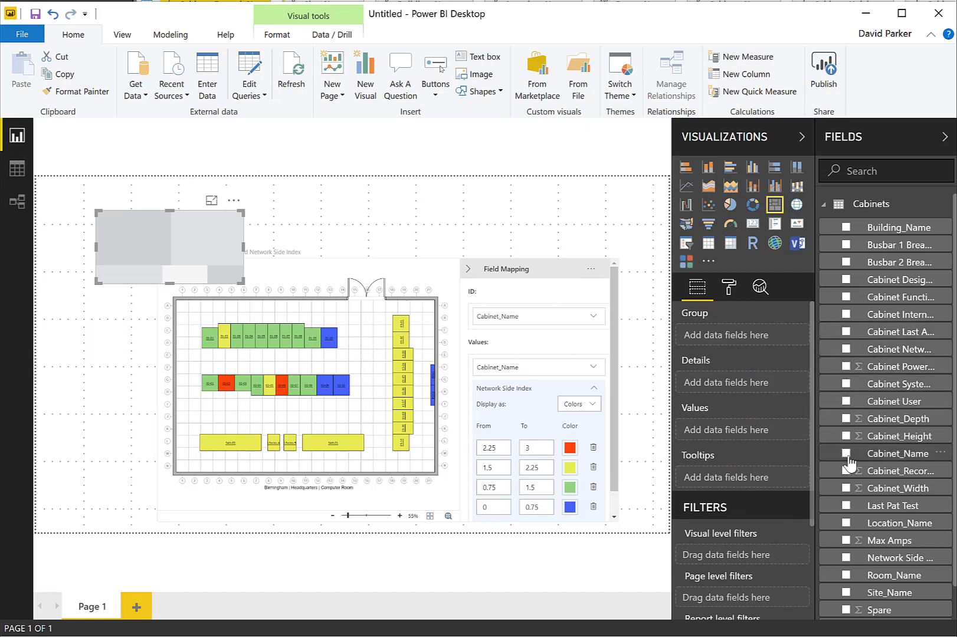
click(846, 350)
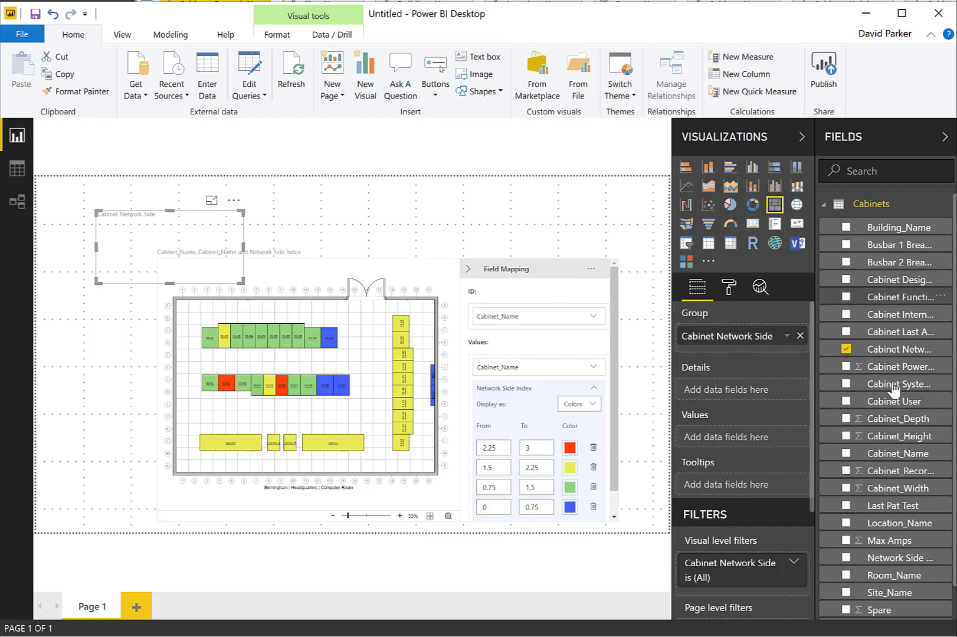
drag(897, 454, 752, 443)
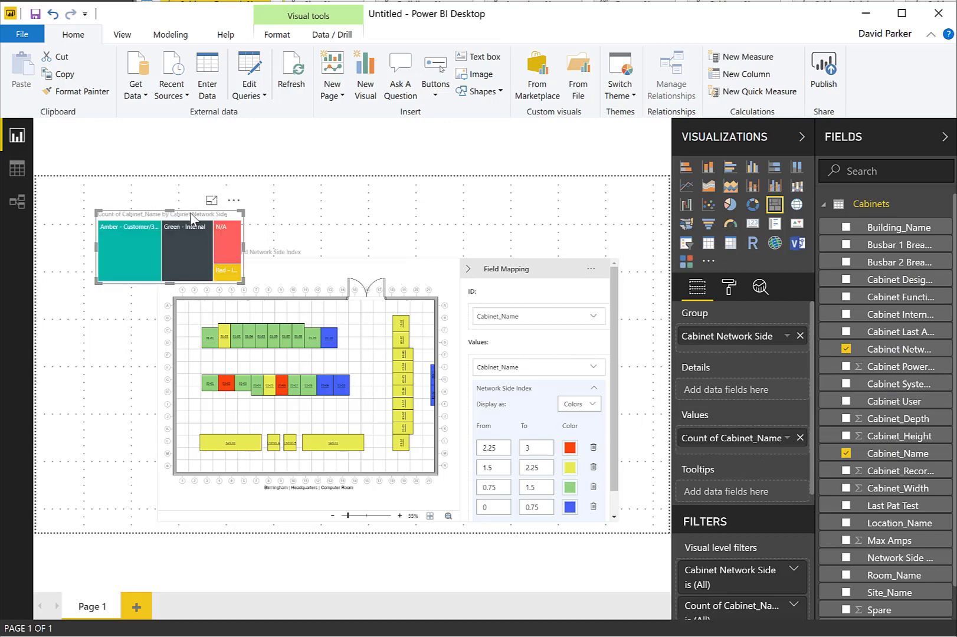
- Move the treemap above the floor plan, widen it across the page and make it shorter
drag(141, 219, 182, 176)
click(308, 231)
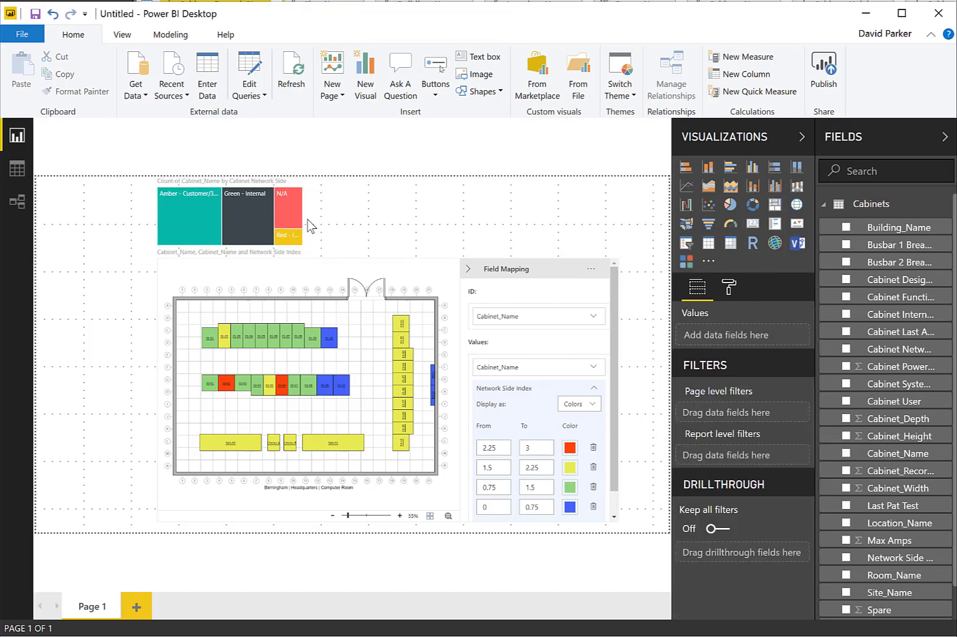
click(292, 221)
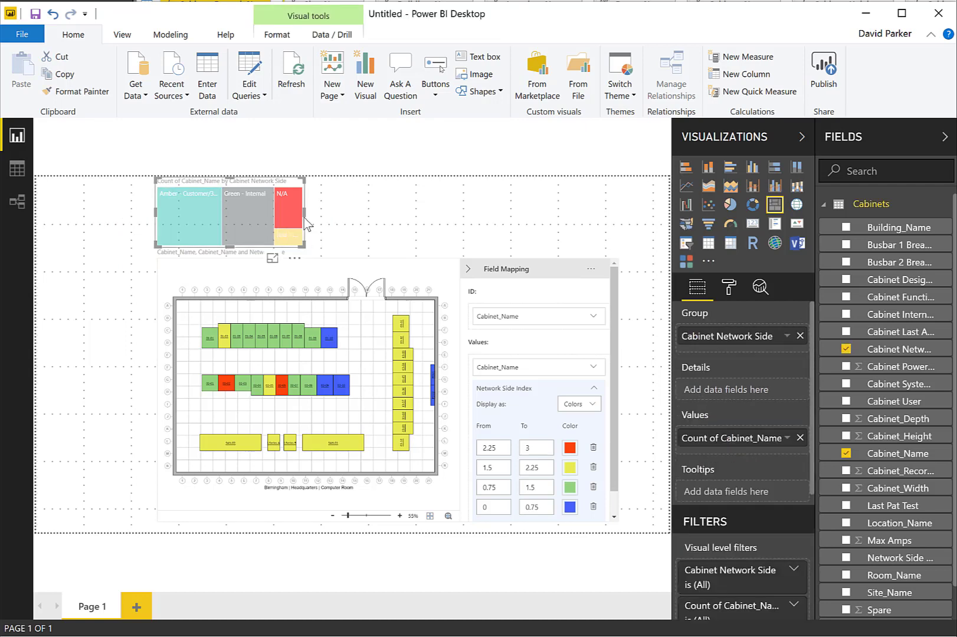
drag(319, 214, 614, 227)
drag(384, 178, 374, 209)
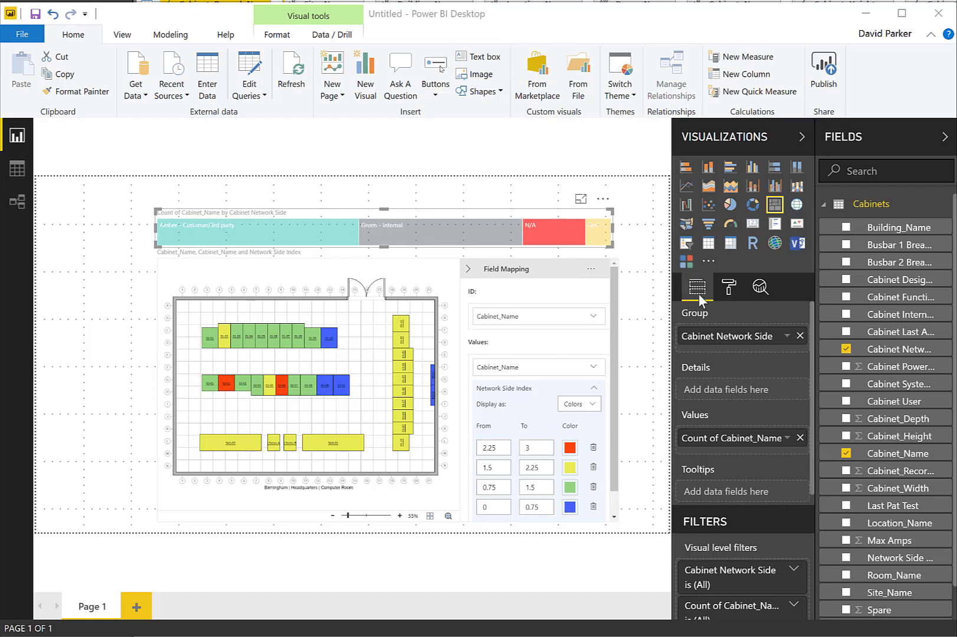
- Colour the treemap: Red - Internet Facing red, N/A light blue, Green - Internal teal, Amber yellow
click(727, 286)
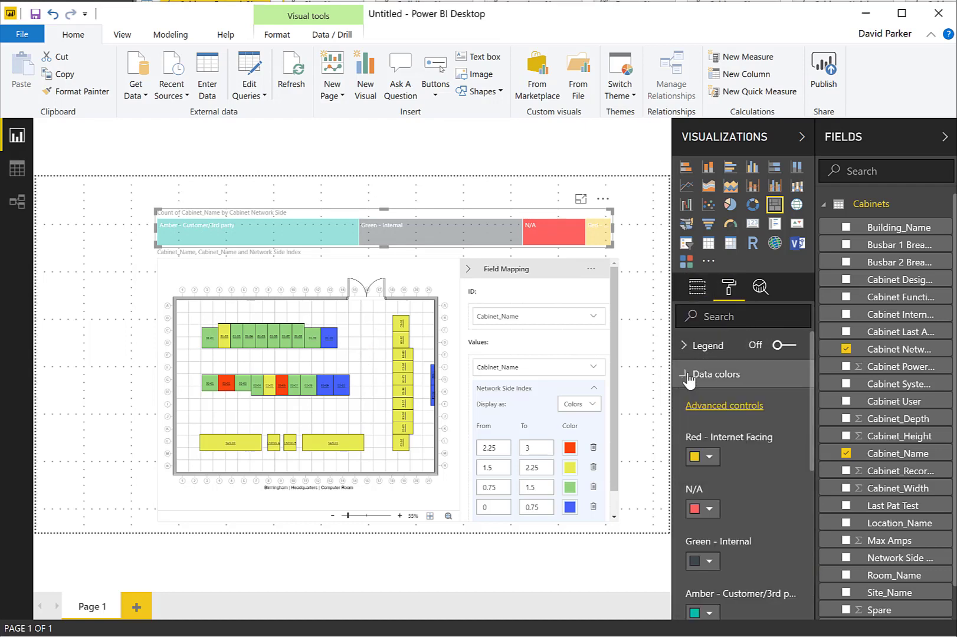
scroll(746, 457, down, 2)
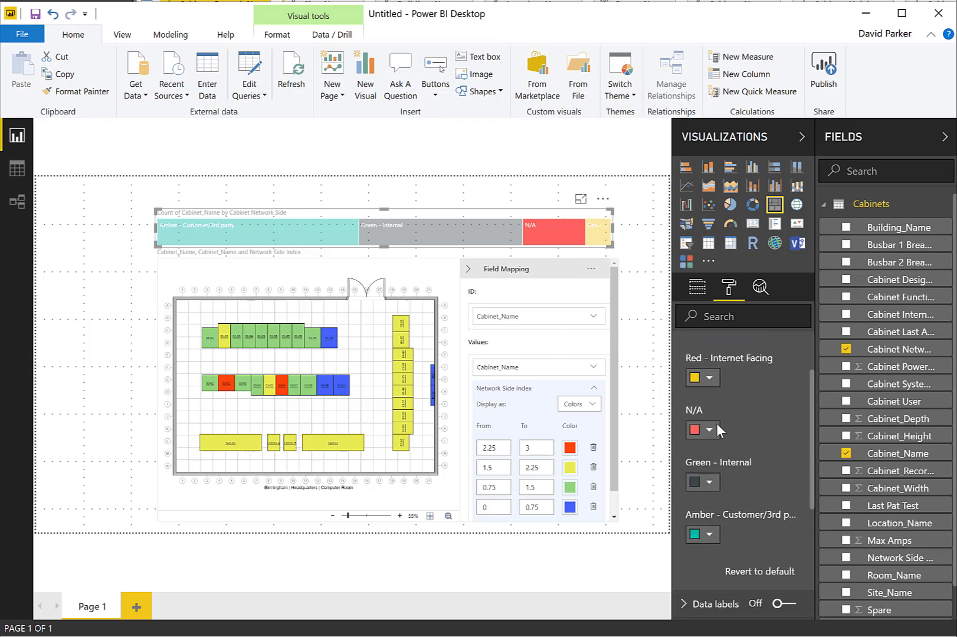
click(709, 383)
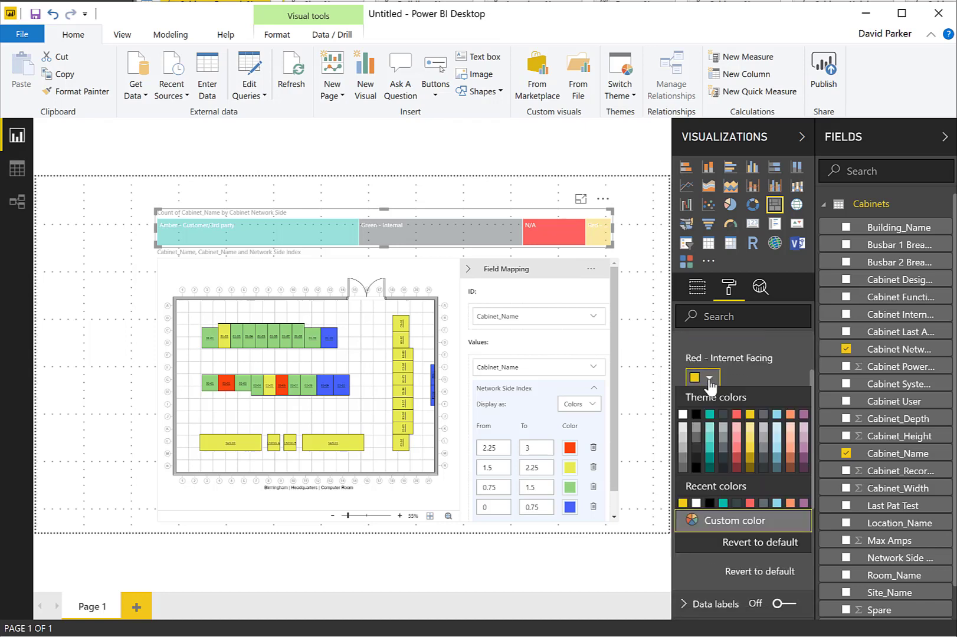
click(734, 415)
click(711, 431)
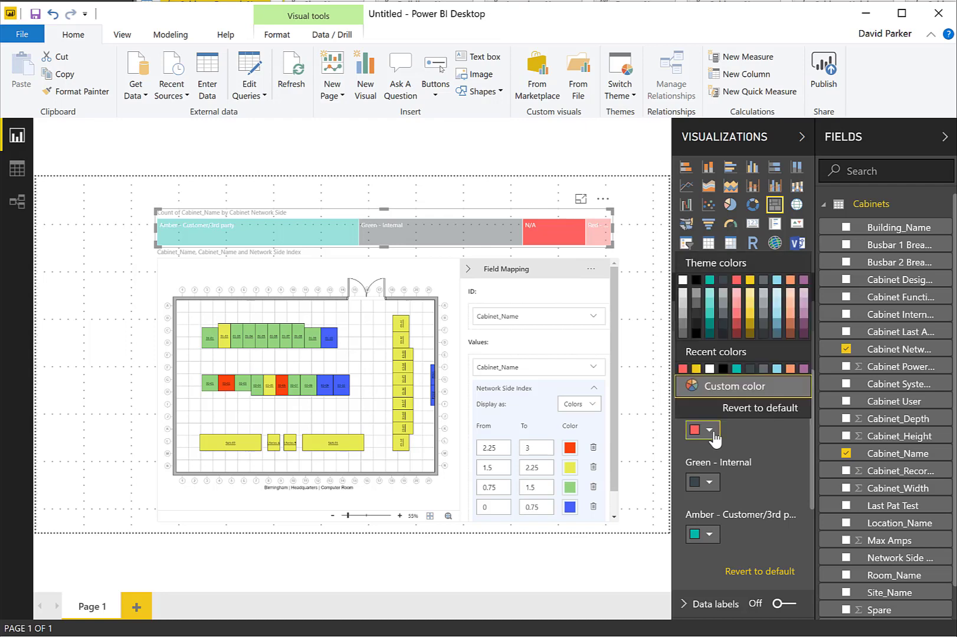
click(776, 370)
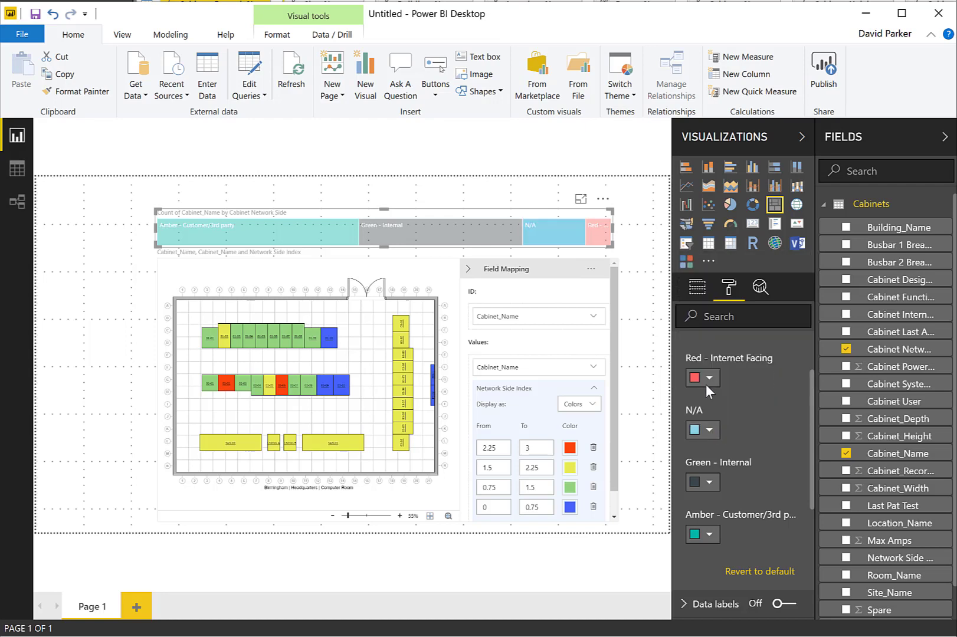
click(713, 482)
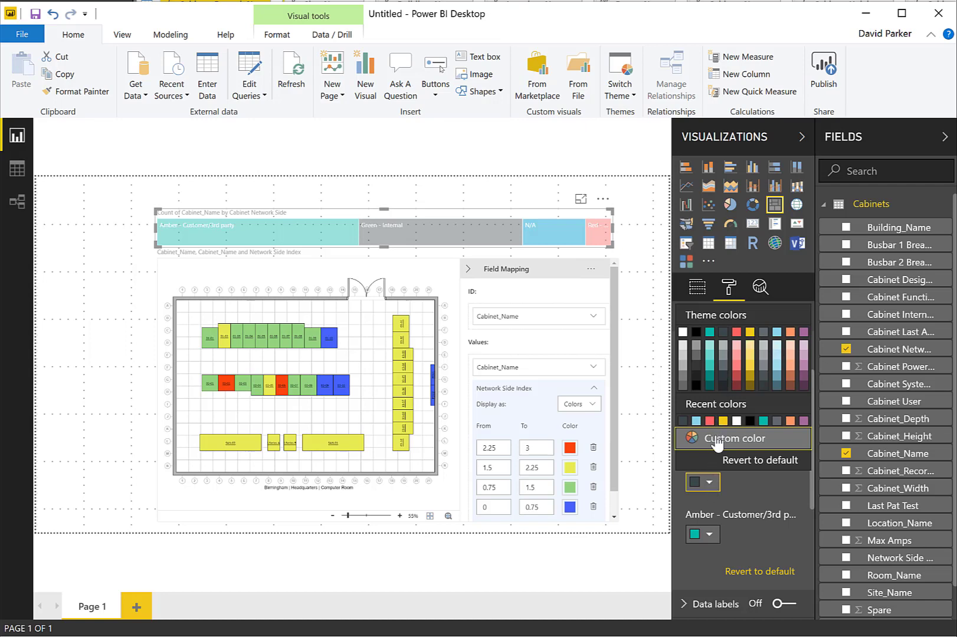
click(764, 422)
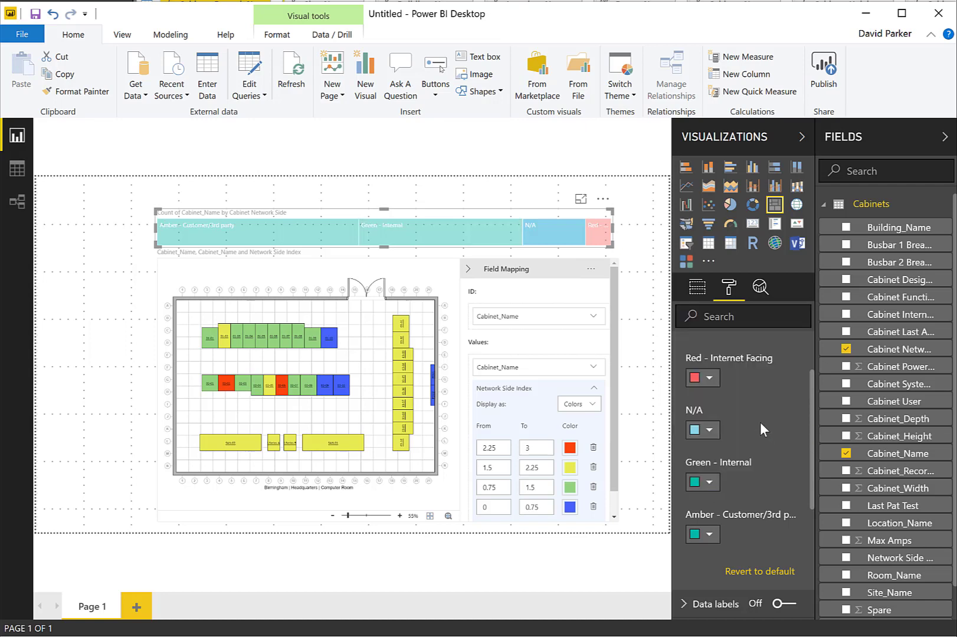
click(712, 538)
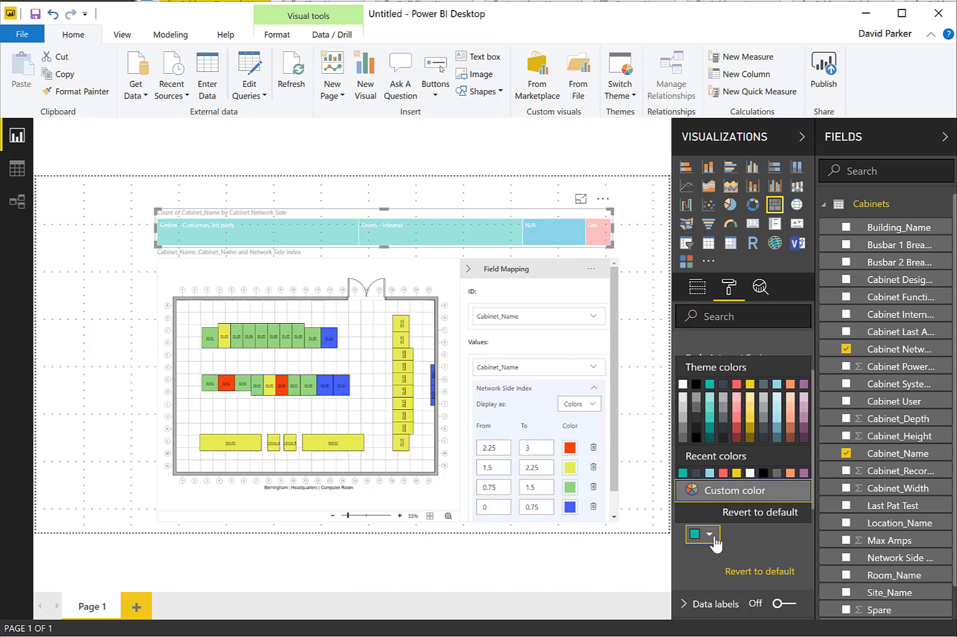
click(738, 475)
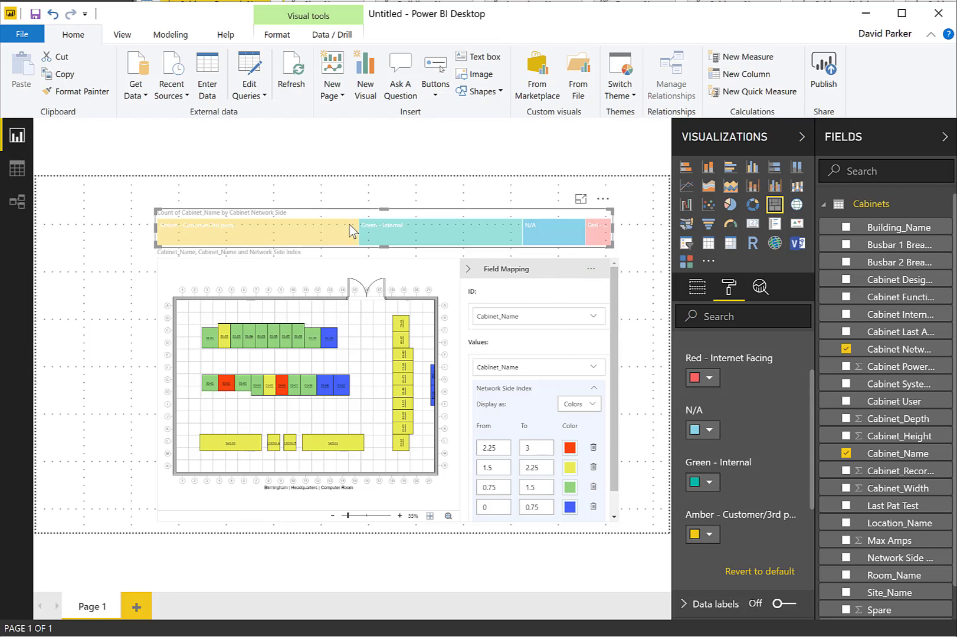
click(315, 237)
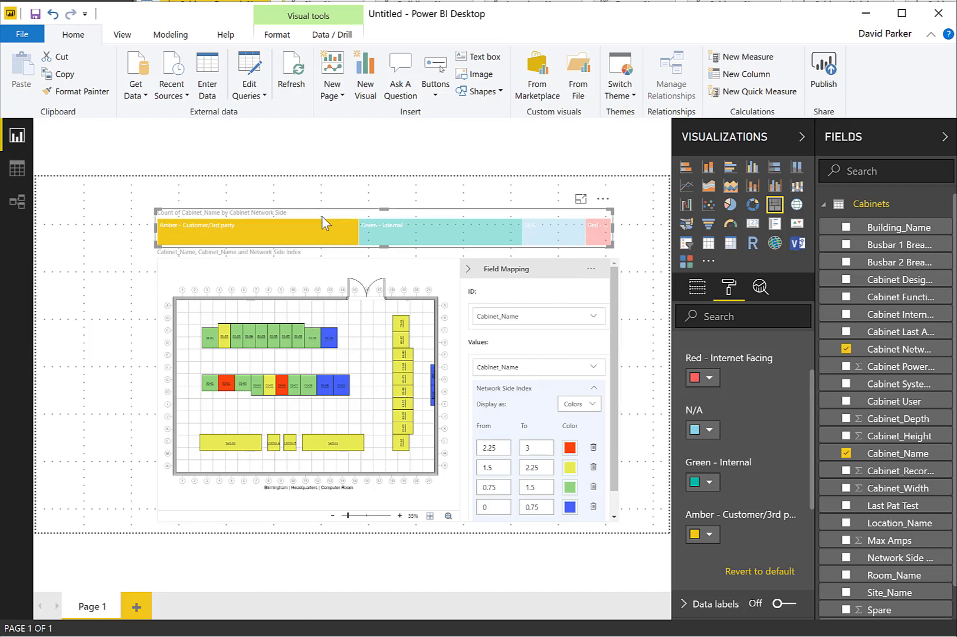
- Align the treemap with the floor plan and set it to filter the floor plan
key(ctrl+z)
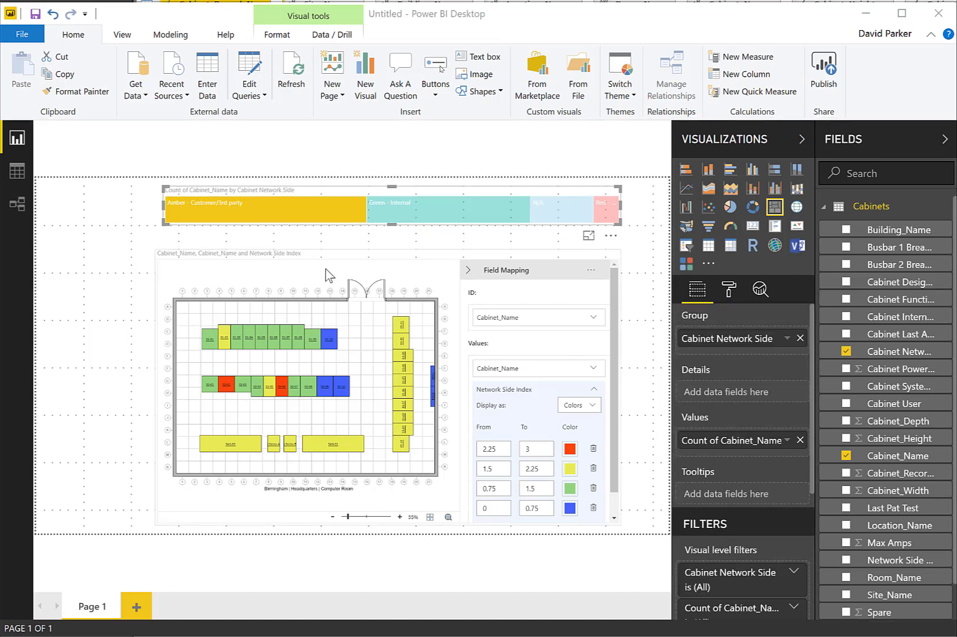
drag(288, 190, 273, 192)
click(283, 36)
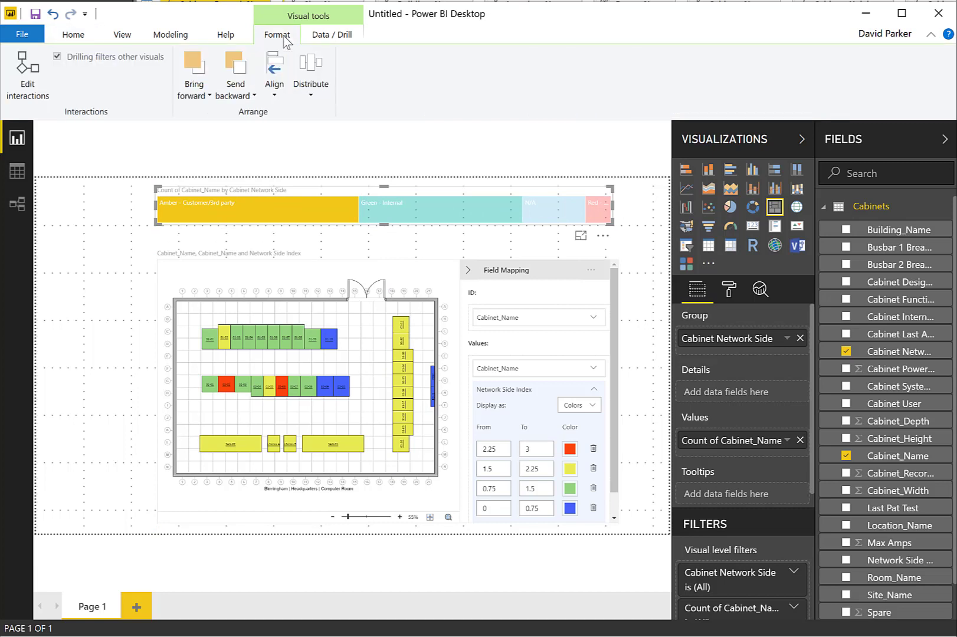
click(26, 84)
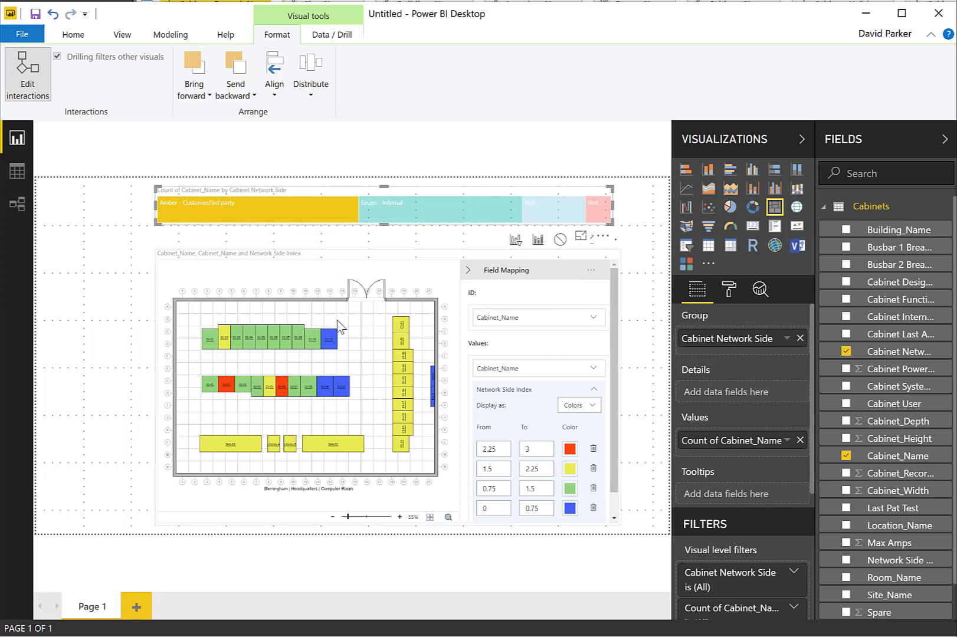
click(515, 241)
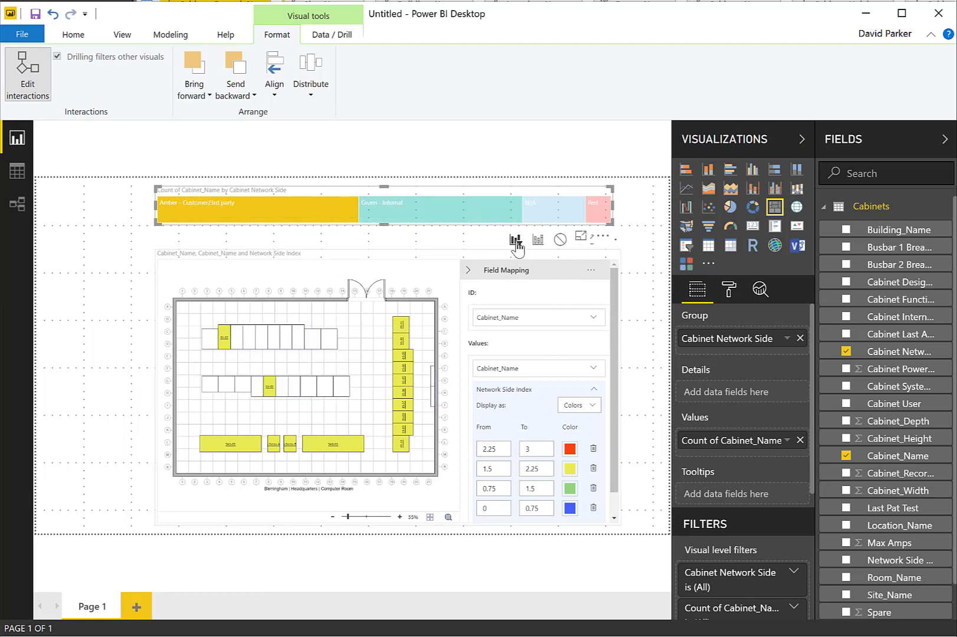
- Test the filter with the Green - Internal, N/A, Red and Amber segments, then clear it
click(403, 206)
click(560, 212)
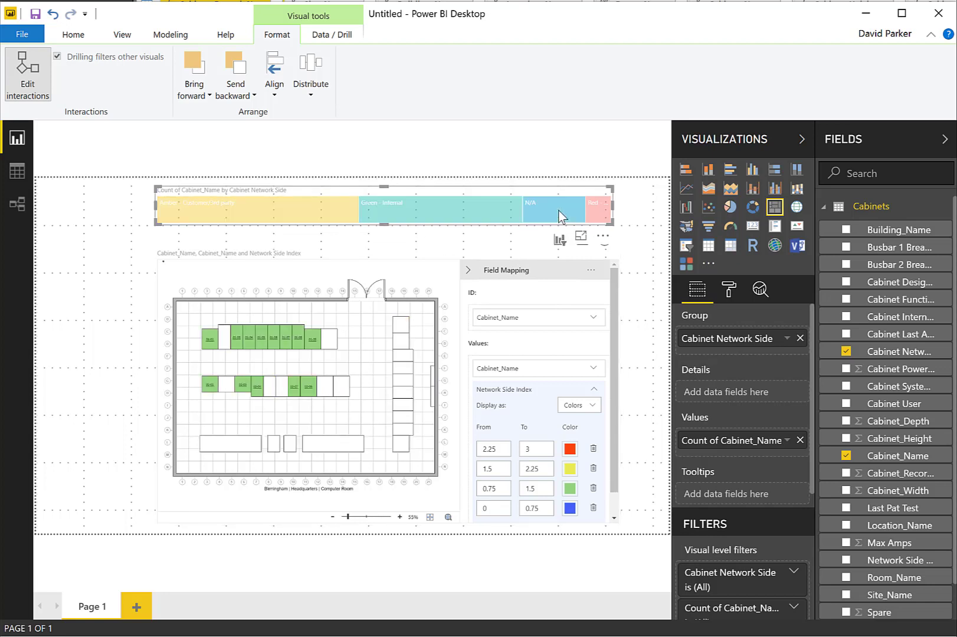
click(598, 207)
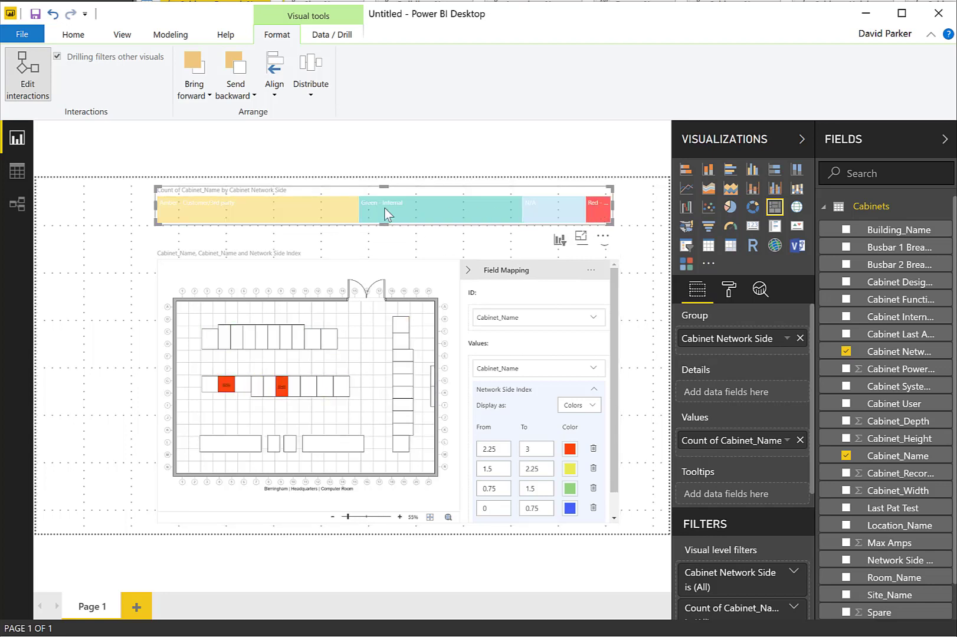
click(282, 213)
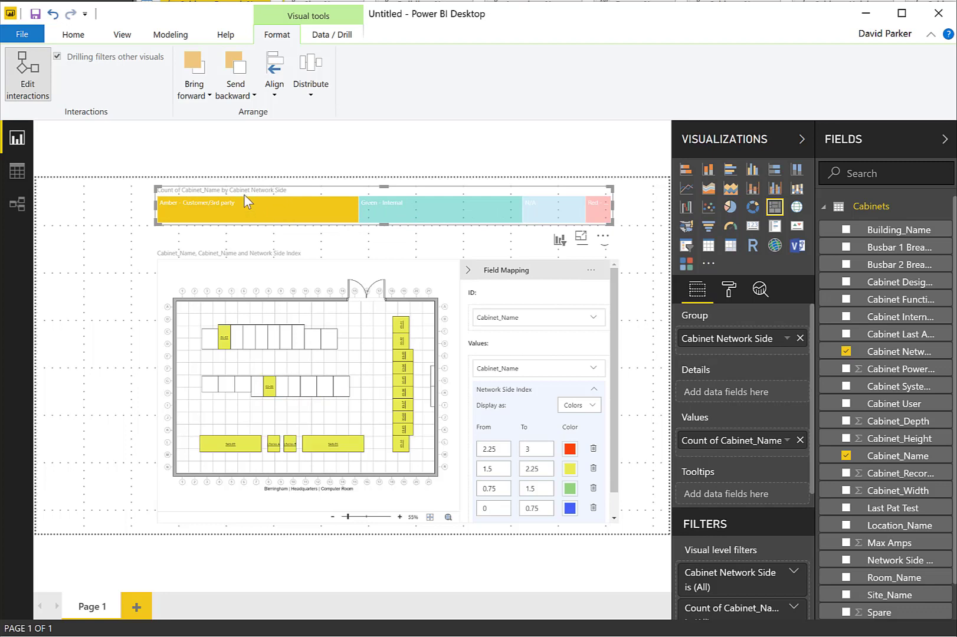
click(305, 207)
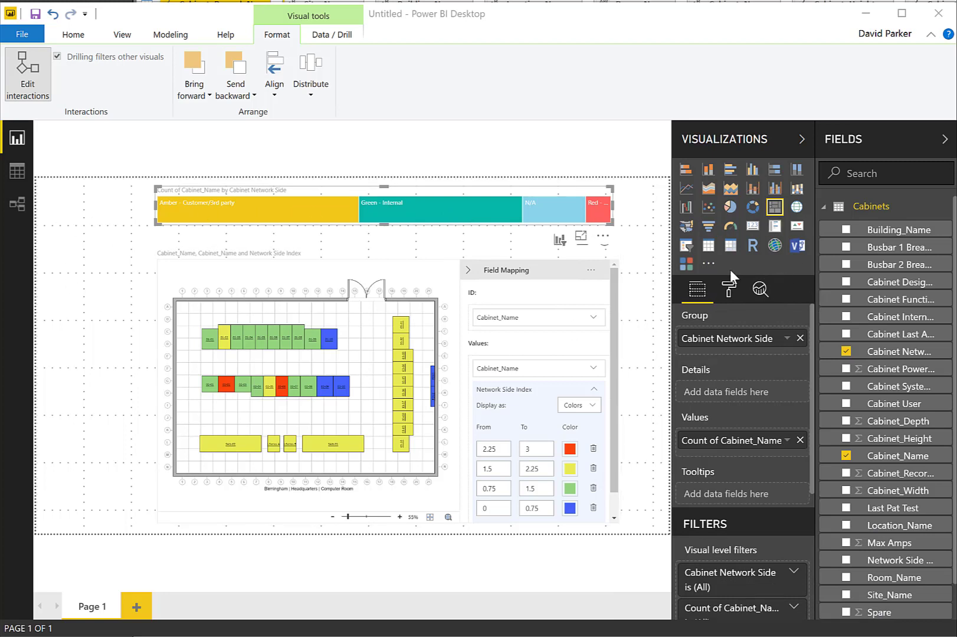
- Keep the top visual a treemap and place a narrow, tall new visual at the report's top-left
click(686, 265)
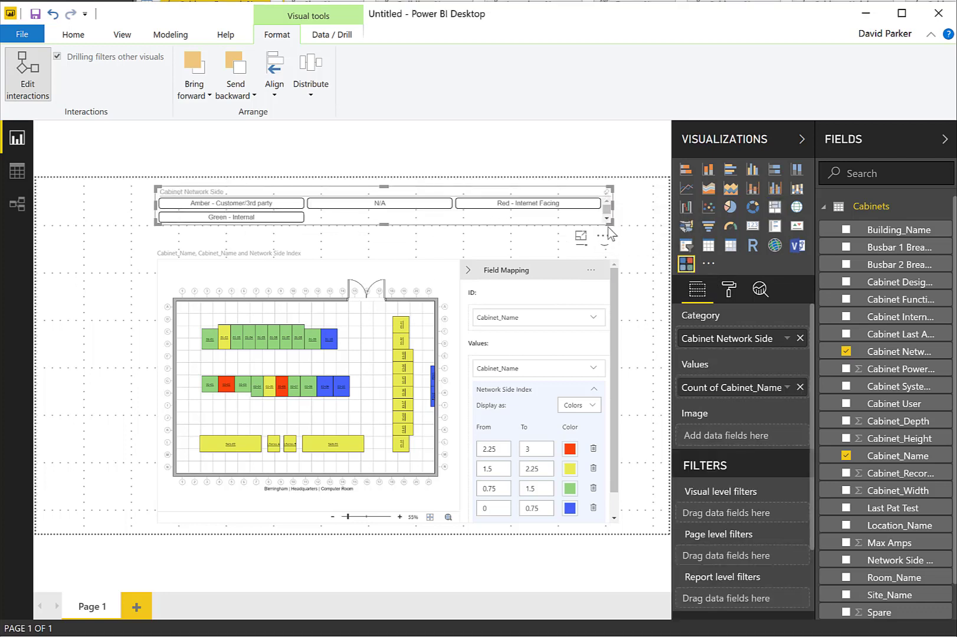
click(774, 207)
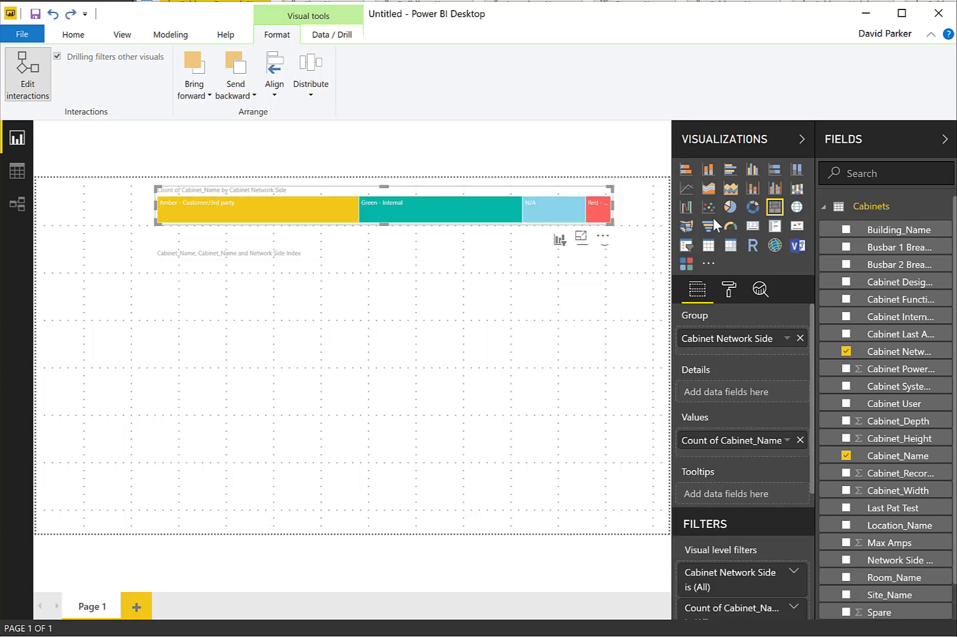
click(112, 221)
drag(687, 261, 137, 257)
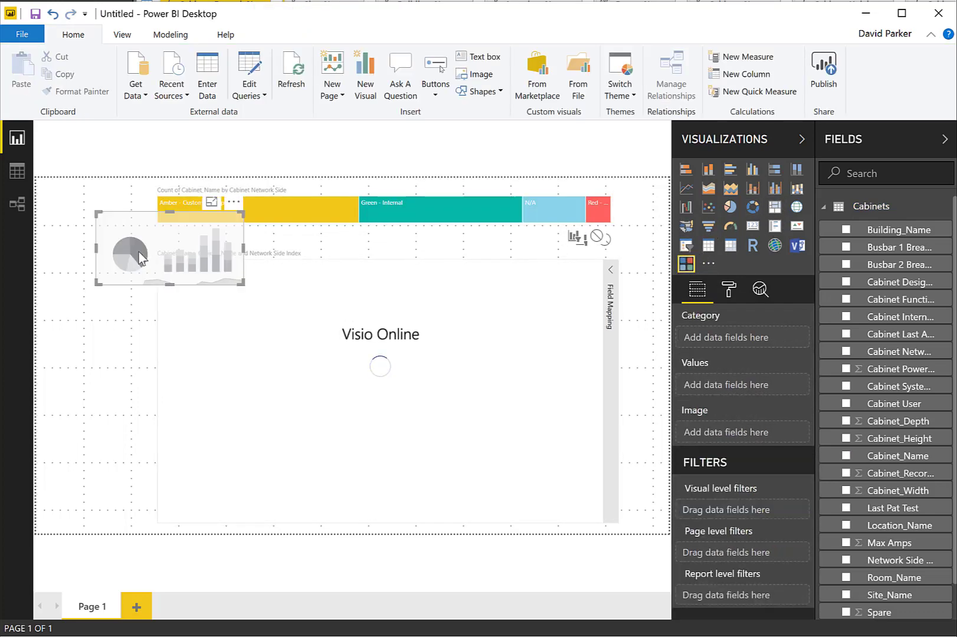
drag(125, 220, 66, 198)
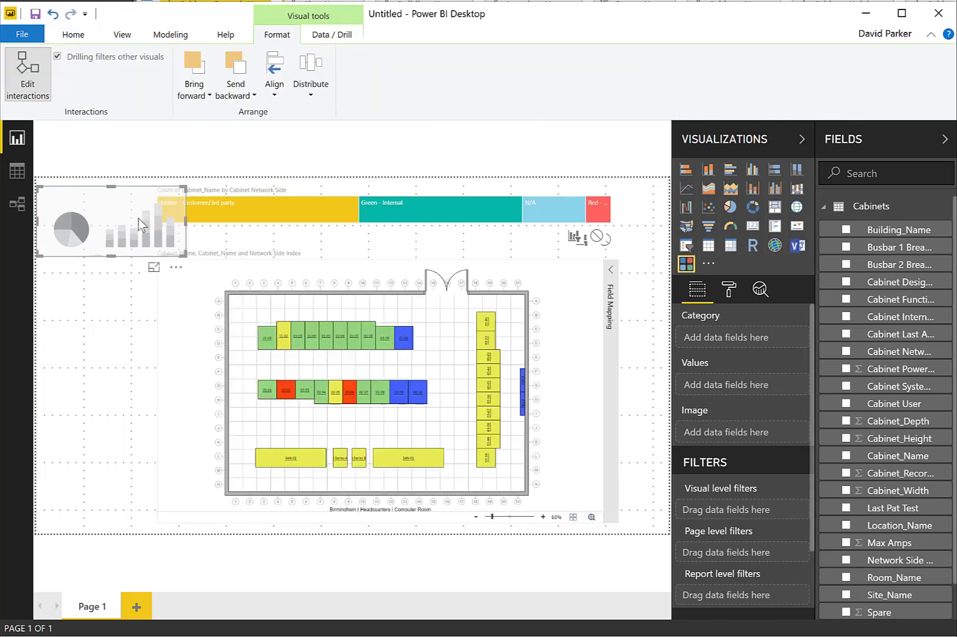
drag(185, 256, 131, 257)
key(Escape)
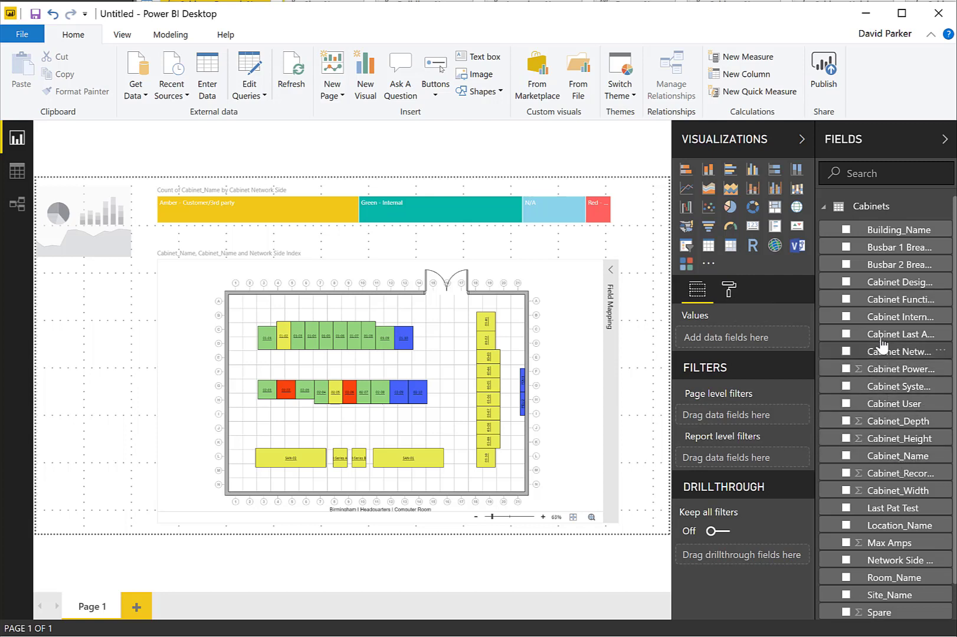
- Add a Cabinet Function table and make Cabinet Function the chiclet slicer's category
click(846, 299)
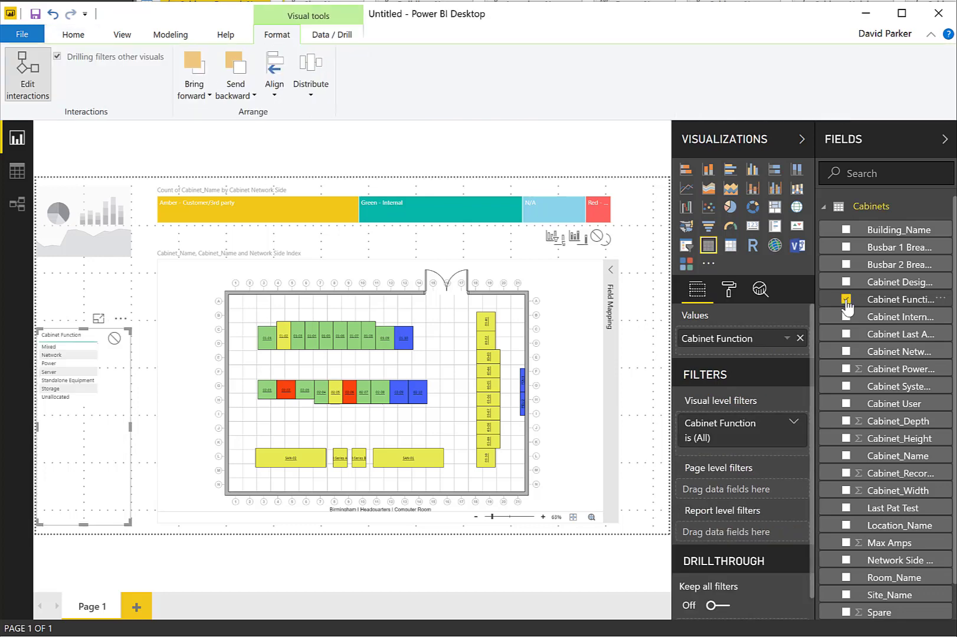
click(97, 247)
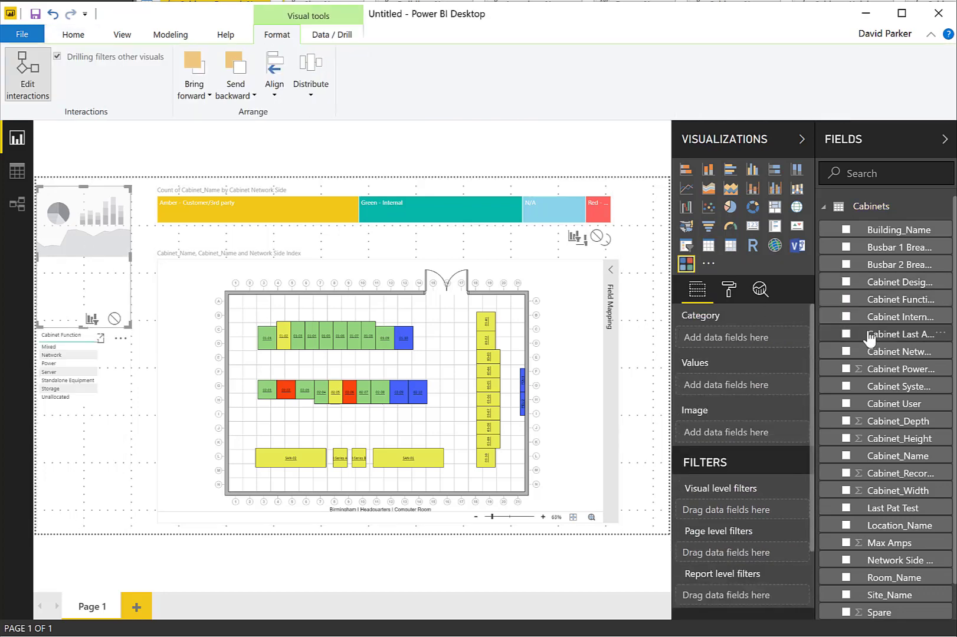
click(846, 299)
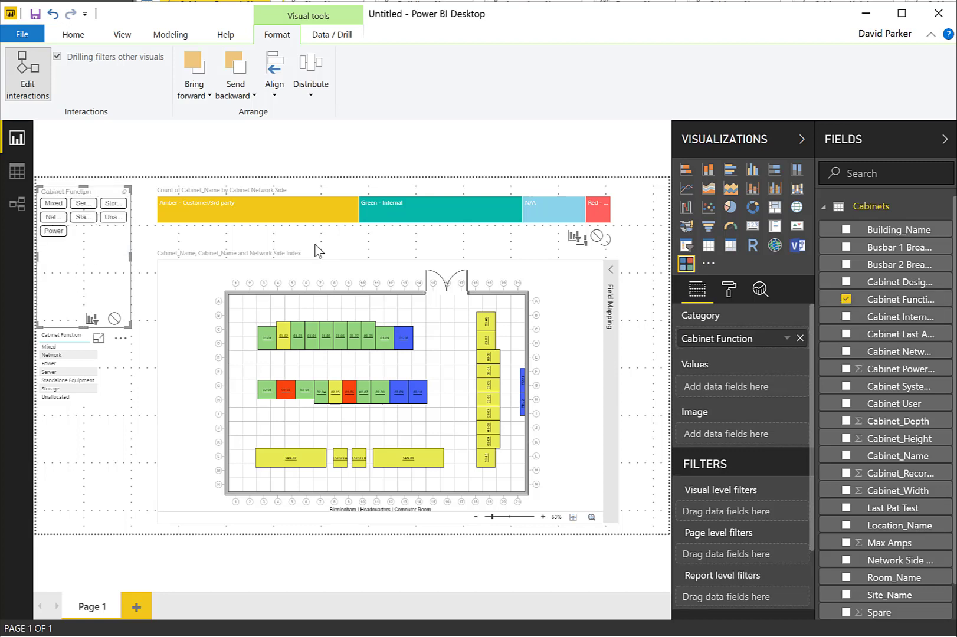
click(728, 291)
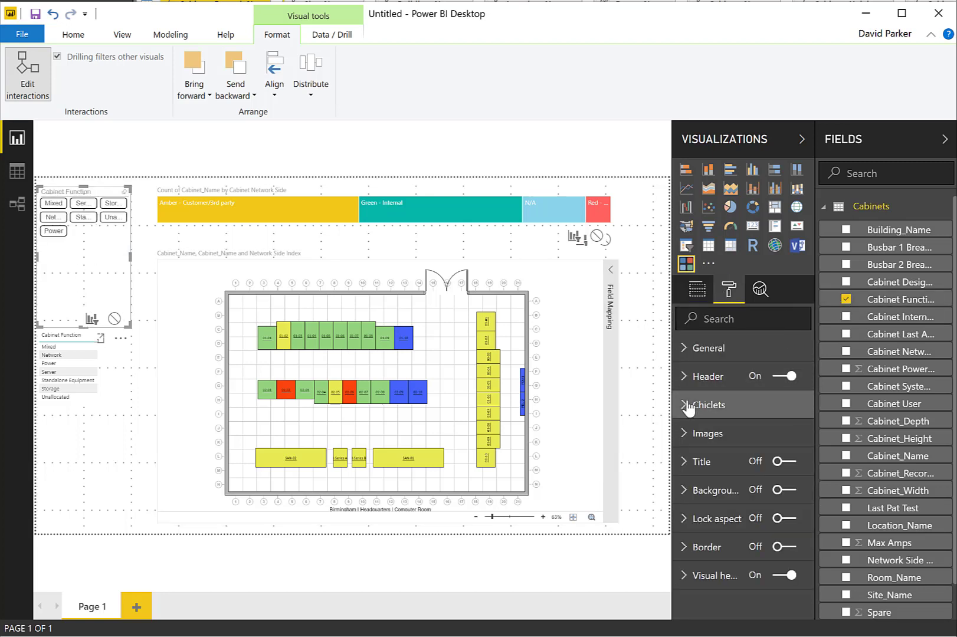
- Set the Cabinet Function slicer's Columns to 1 so its buttons stack vertically
click(688, 405)
scroll(727, 525, down, 2)
scroll(734, 468, up, 2)
click(690, 353)
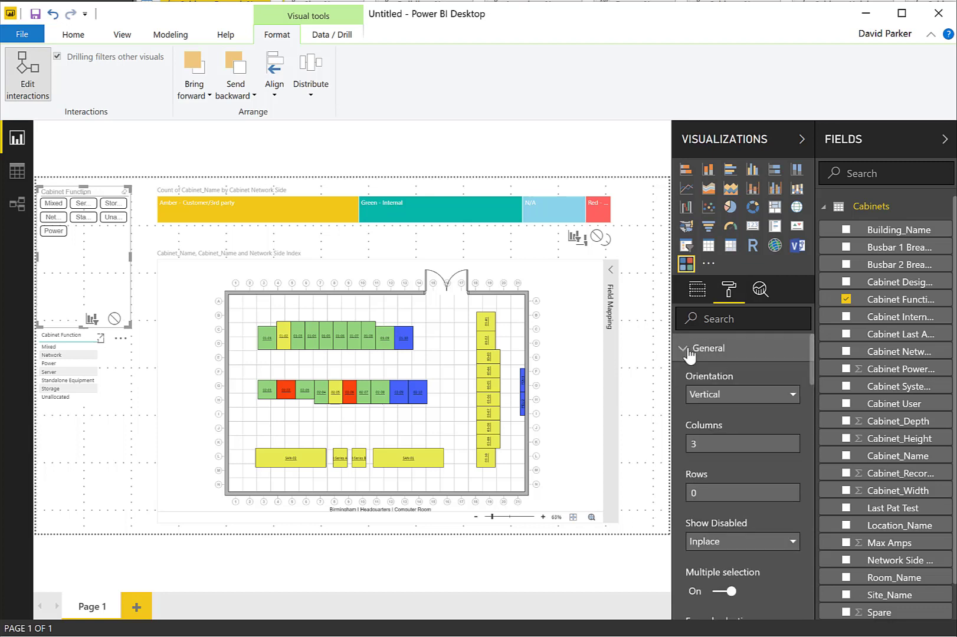
click(722, 444)
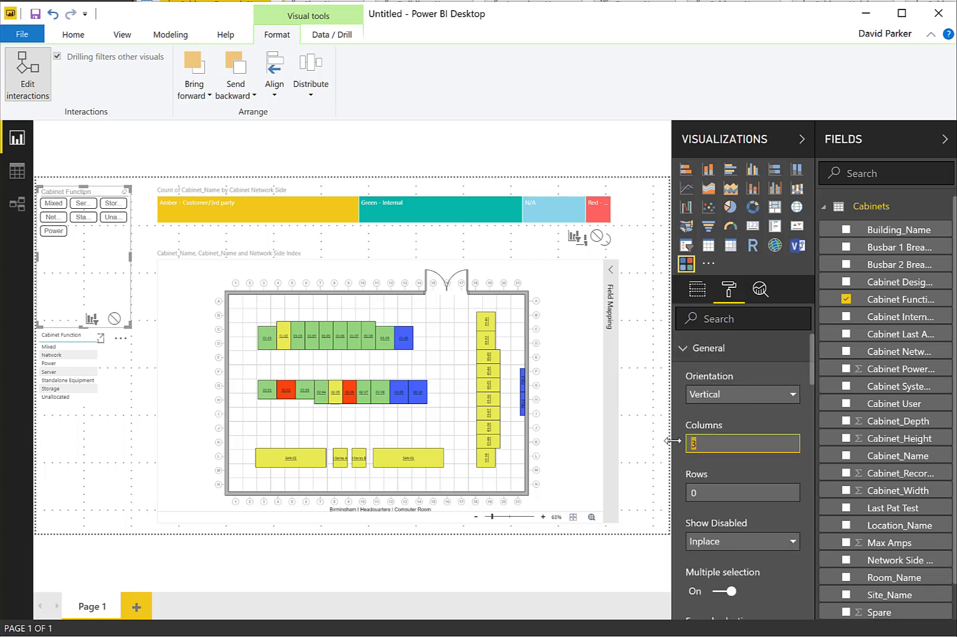
text(1)
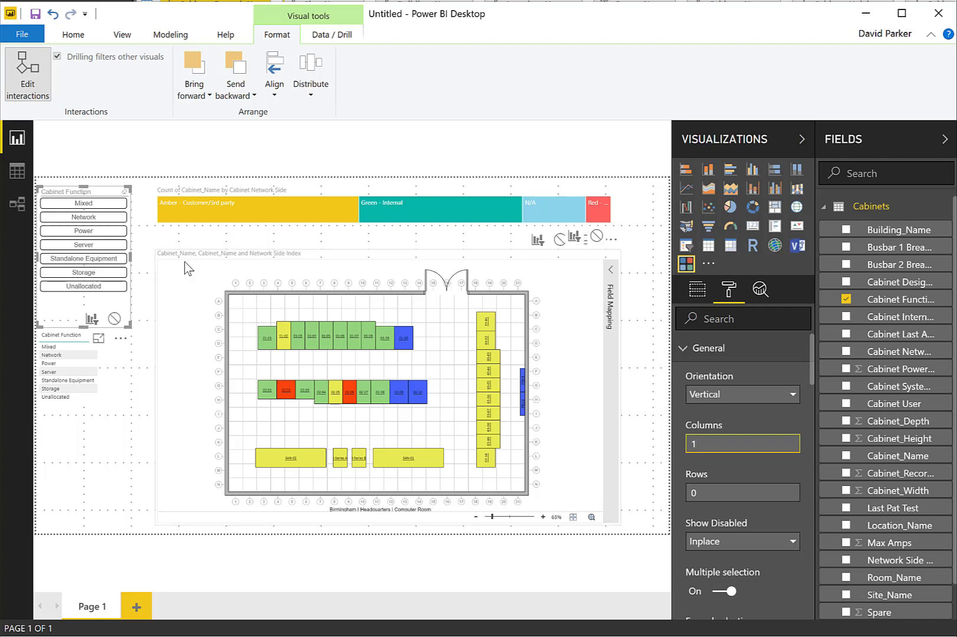
click(97, 224)
- Test the slicer with the Network, Mixed and Power buttons, then deselect them all
click(97, 224)
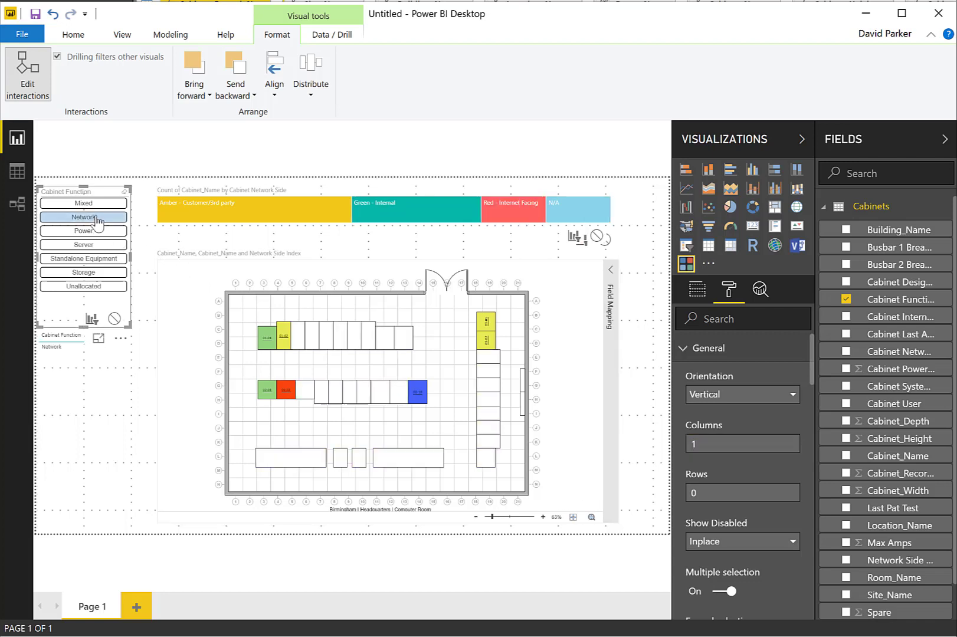
click(82, 203)
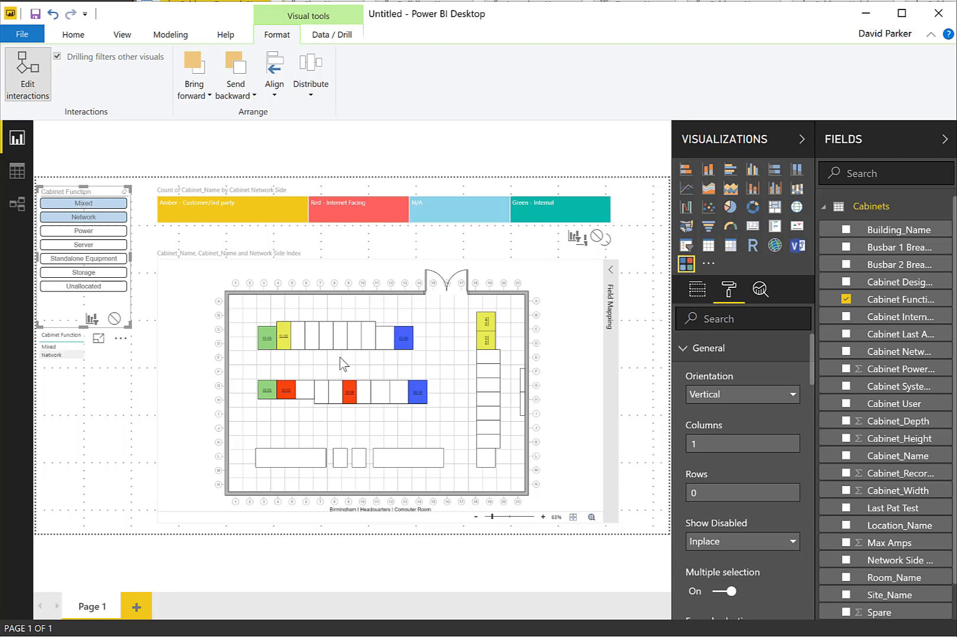
click(92, 230)
click(91, 227)
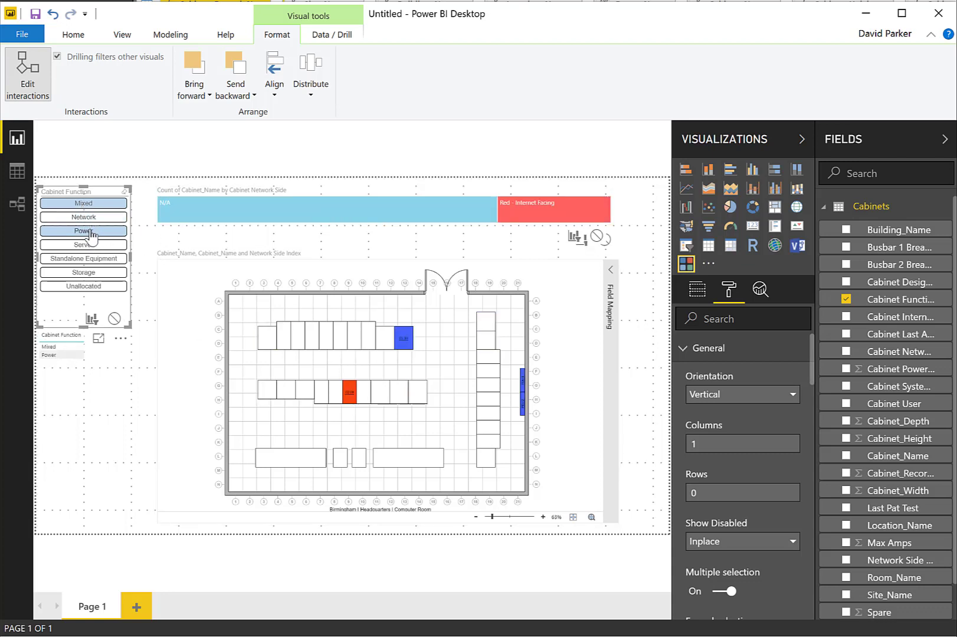
click(88, 219)
click(101, 205)
click(99, 204)
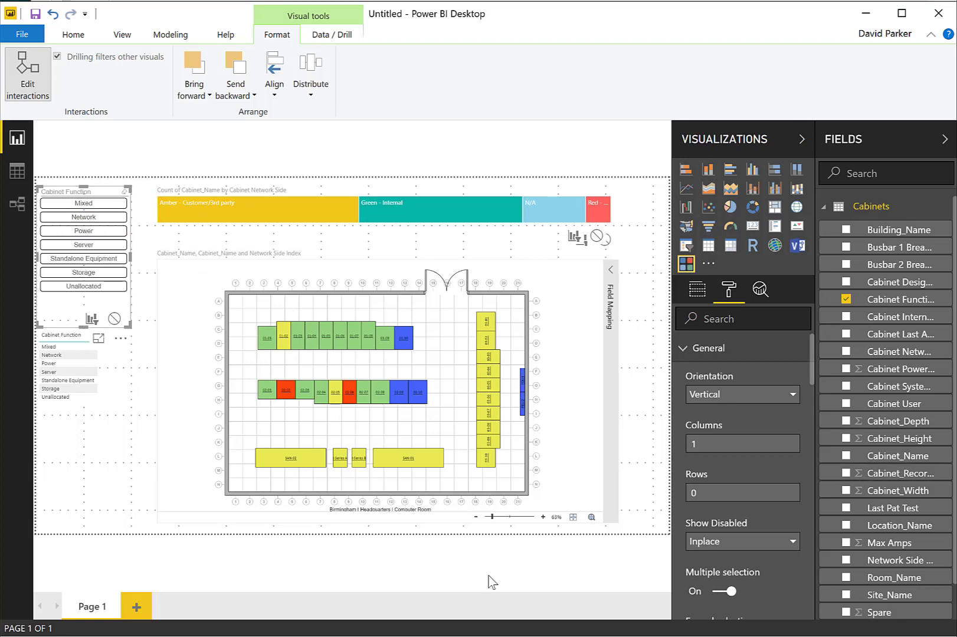
- Zoom the floor plan to 250%, add Cabinet Power Rating to its values and hide the label
click(543, 517)
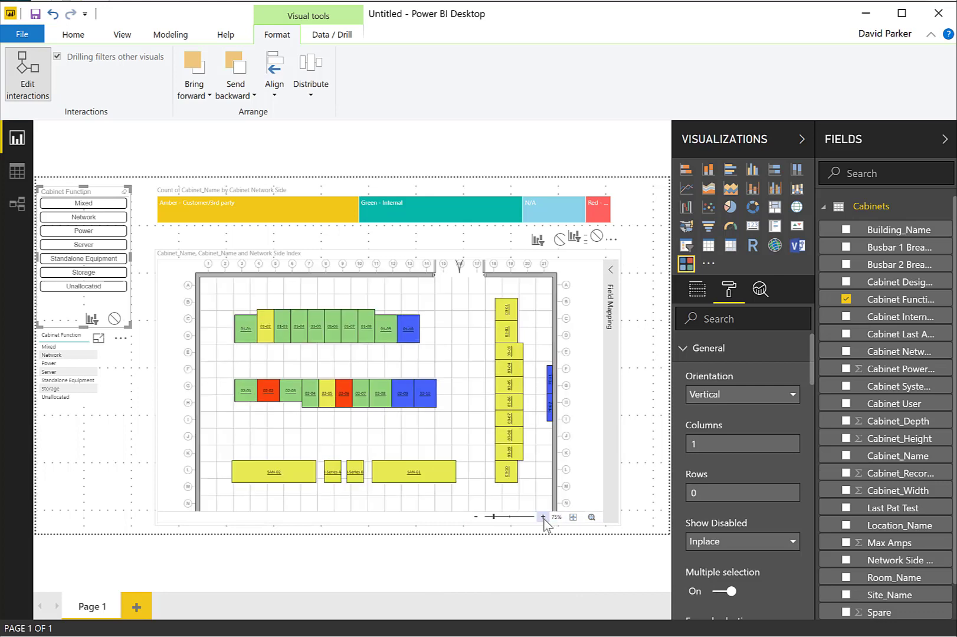
click(543, 517)
click(543, 517)
click(543, 517)
click(543, 517)
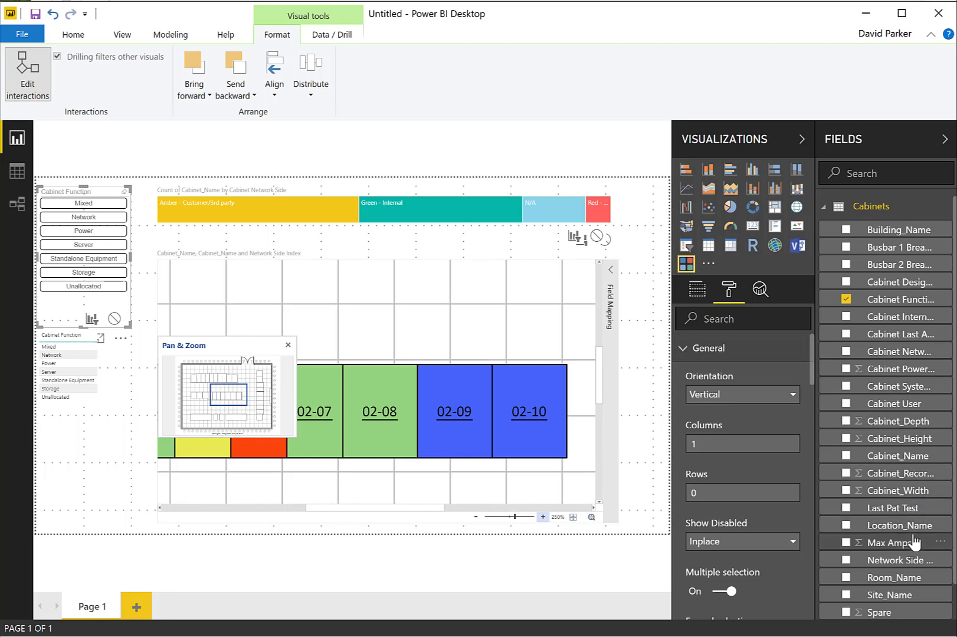
scroll(914, 541, down, 1)
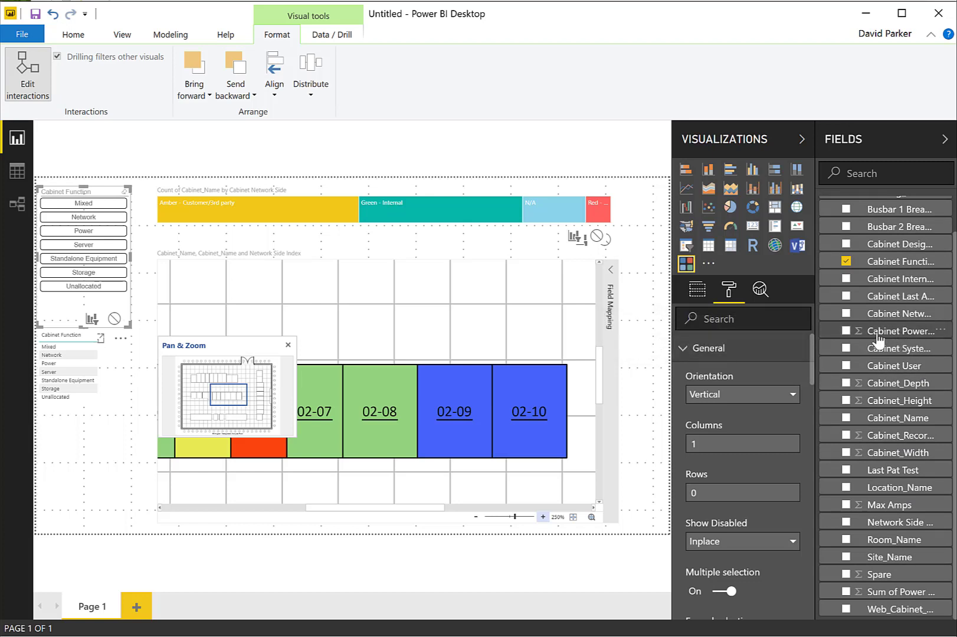
click(694, 289)
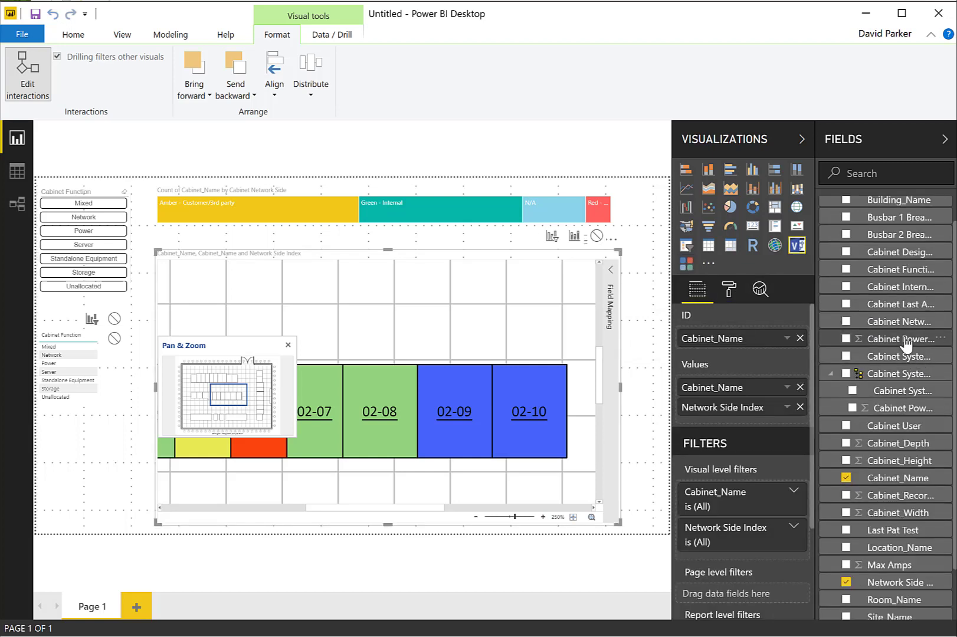
drag(903, 341, 782, 417)
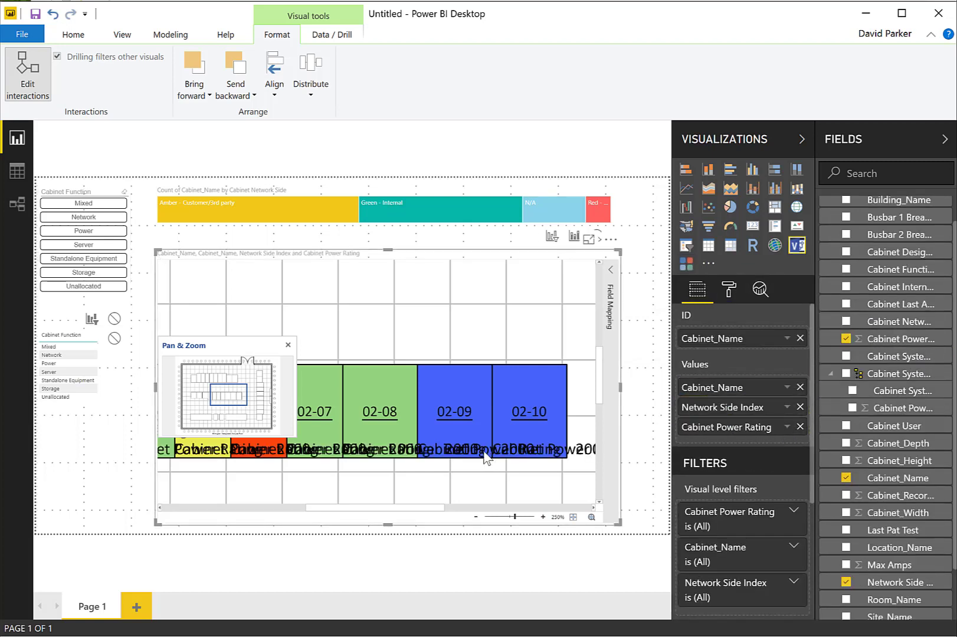
click(612, 275)
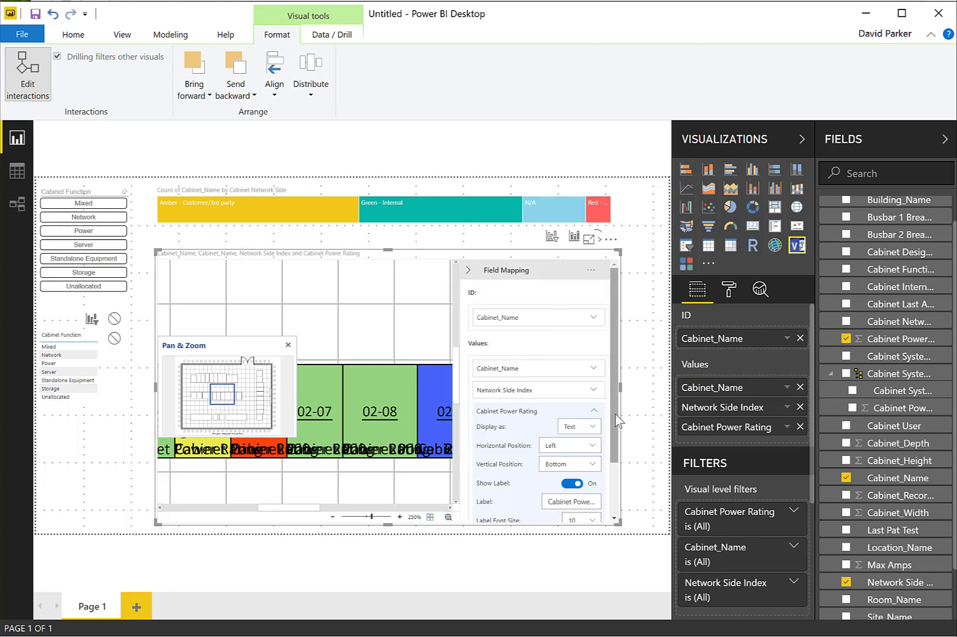
scroll(612, 428, down, 2)
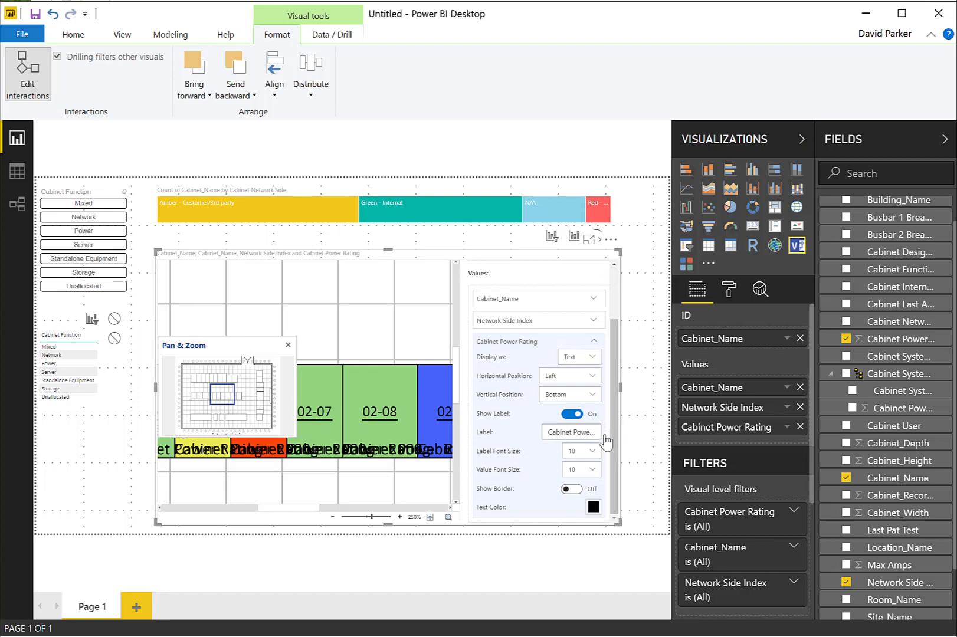
click(570, 414)
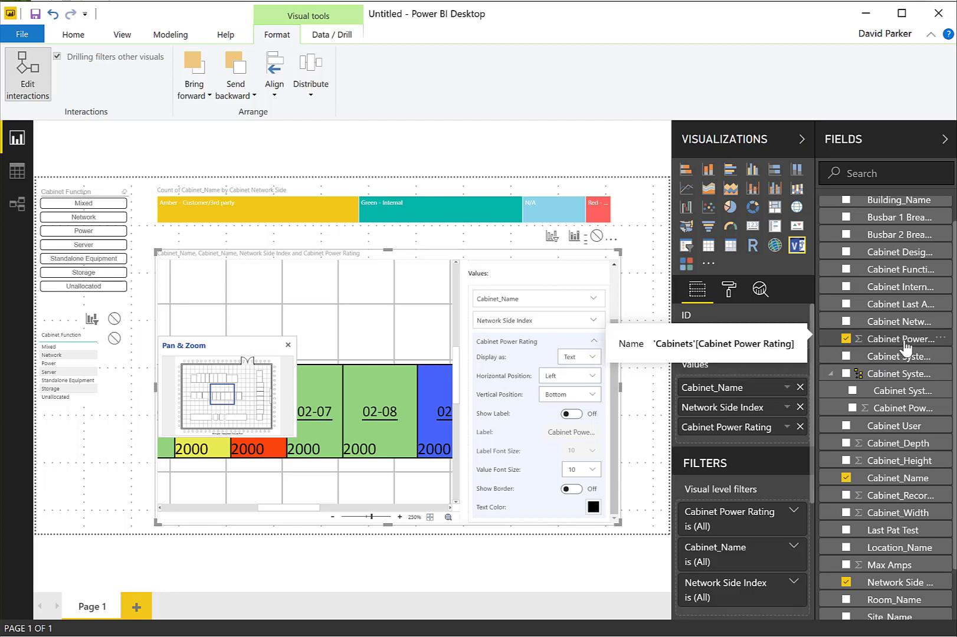
- Start a Power Rating conditional column whose first rule compares Cabinet Power Rating with null
click(72, 35)
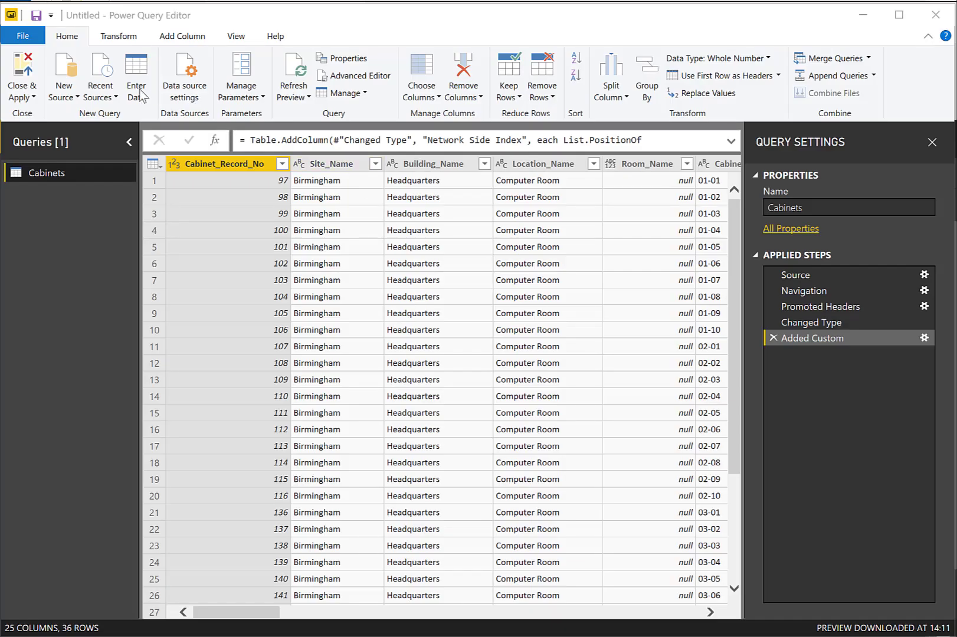
click(183, 36)
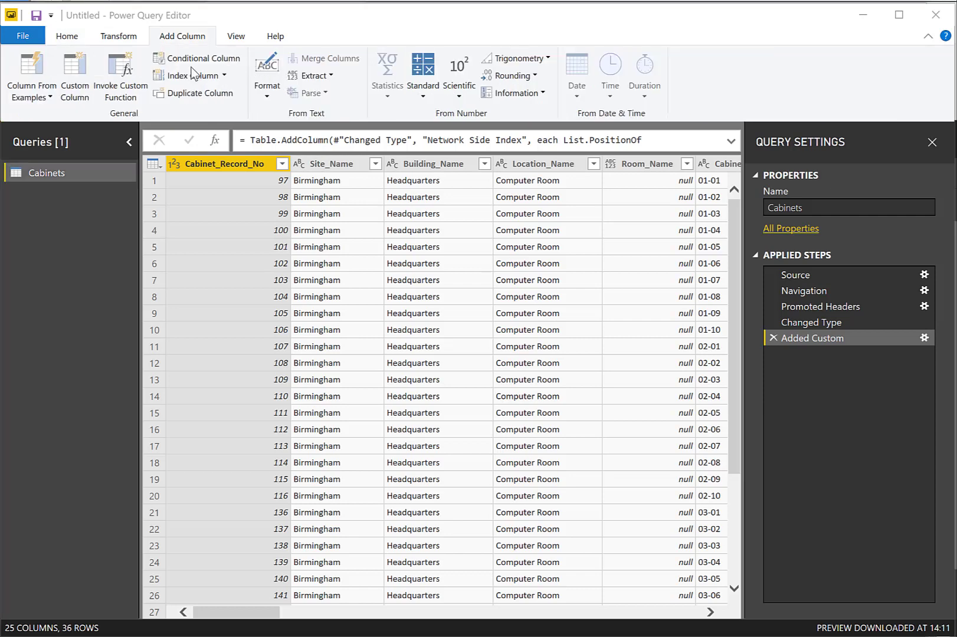
click(202, 59)
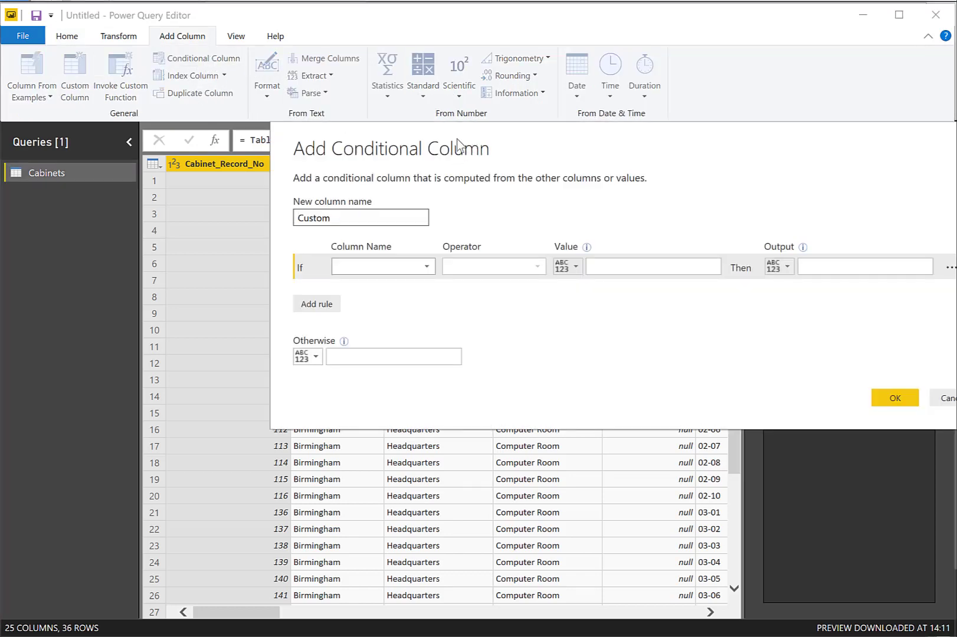
key(ctrl+a)
text(Po)
click(425, 267)
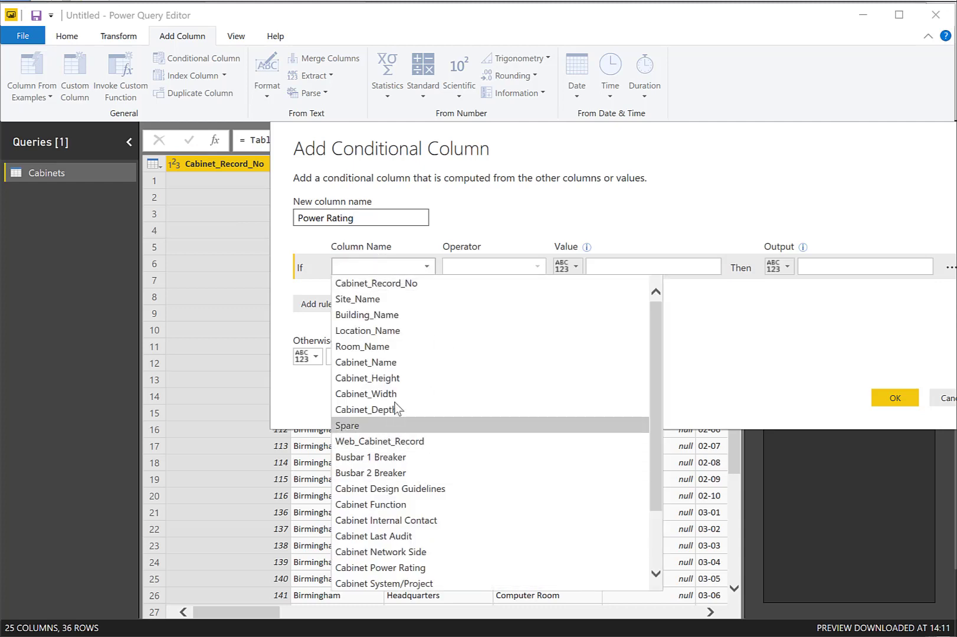
scroll(393, 372, down, 2)
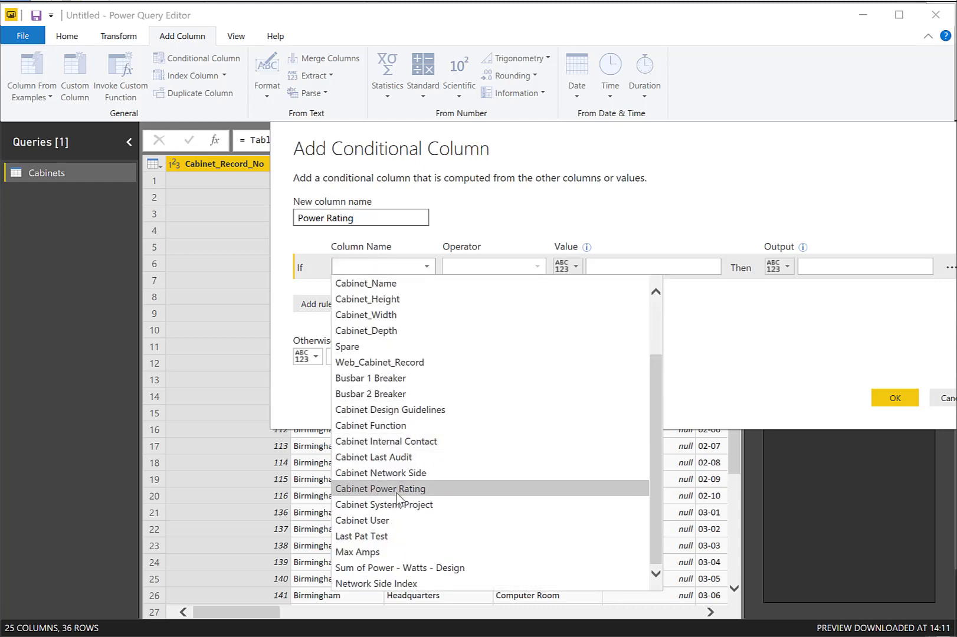
click(400, 490)
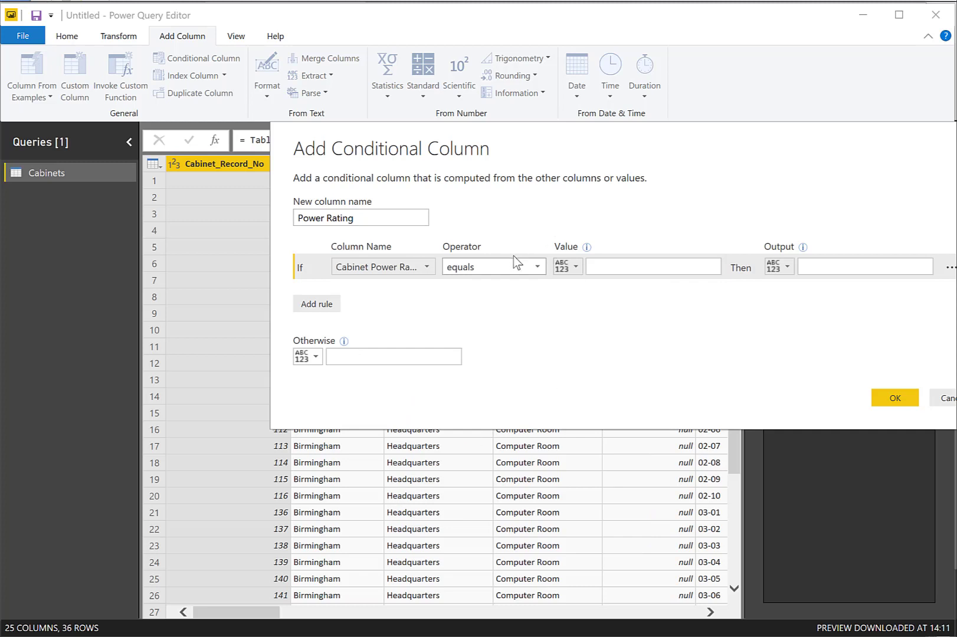
click(629, 268)
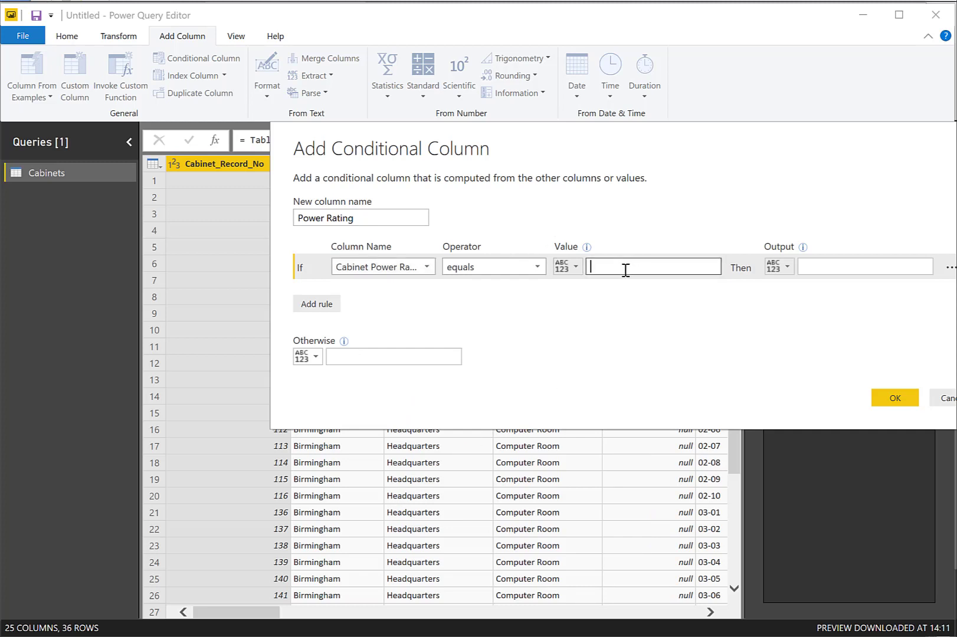
text(null)
- Add a second rule: Cabinet Power Rating is greater than or equal to 2000
click(317, 305)
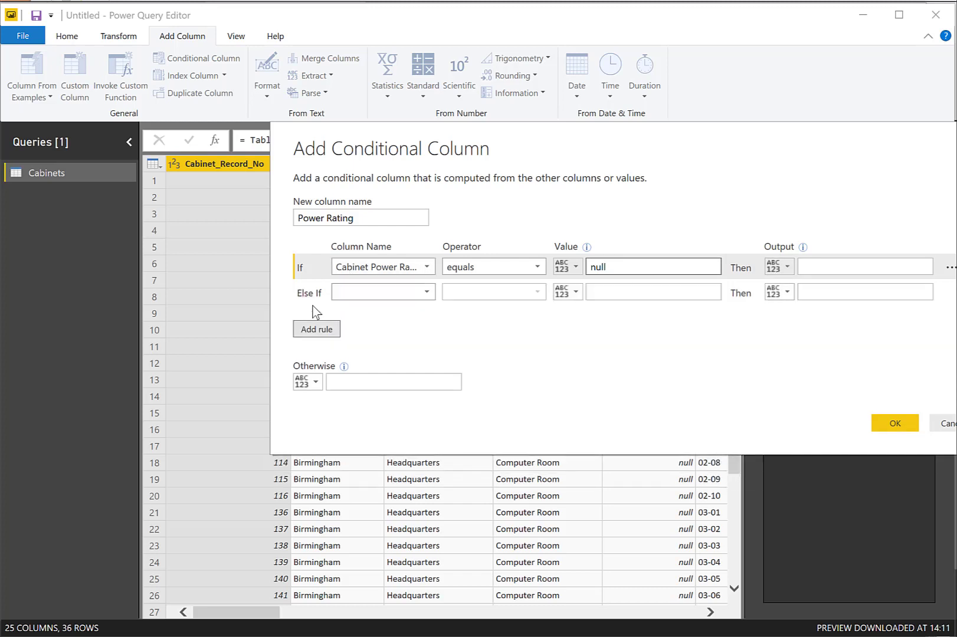
click(426, 292)
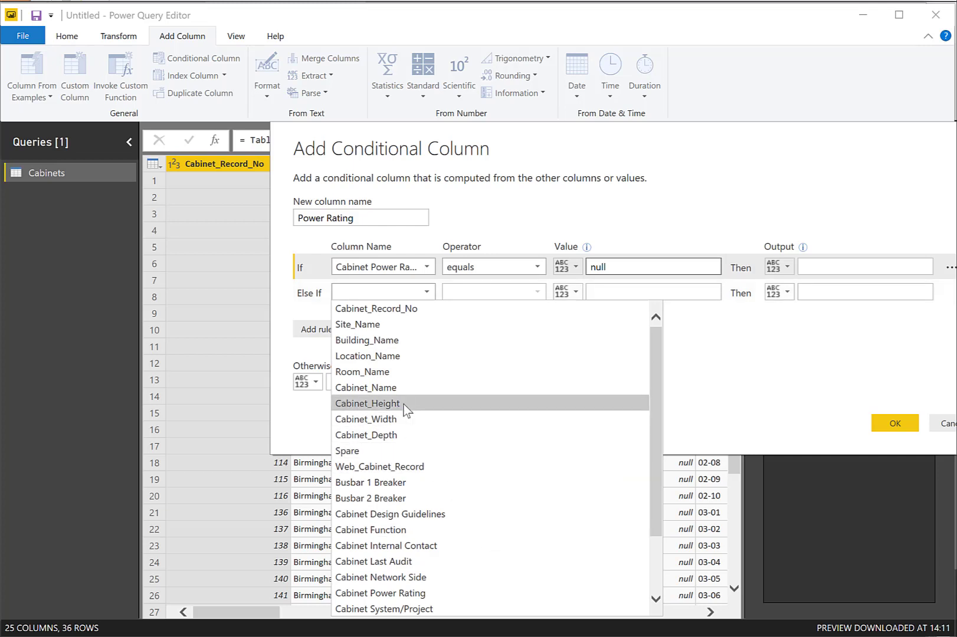
click(425, 593)
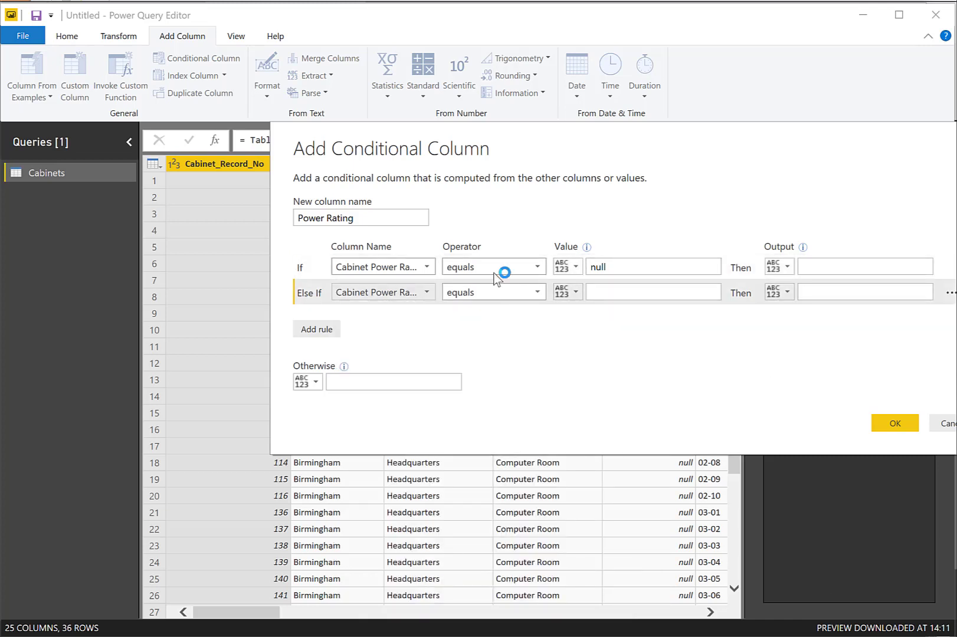
click(538, 293)
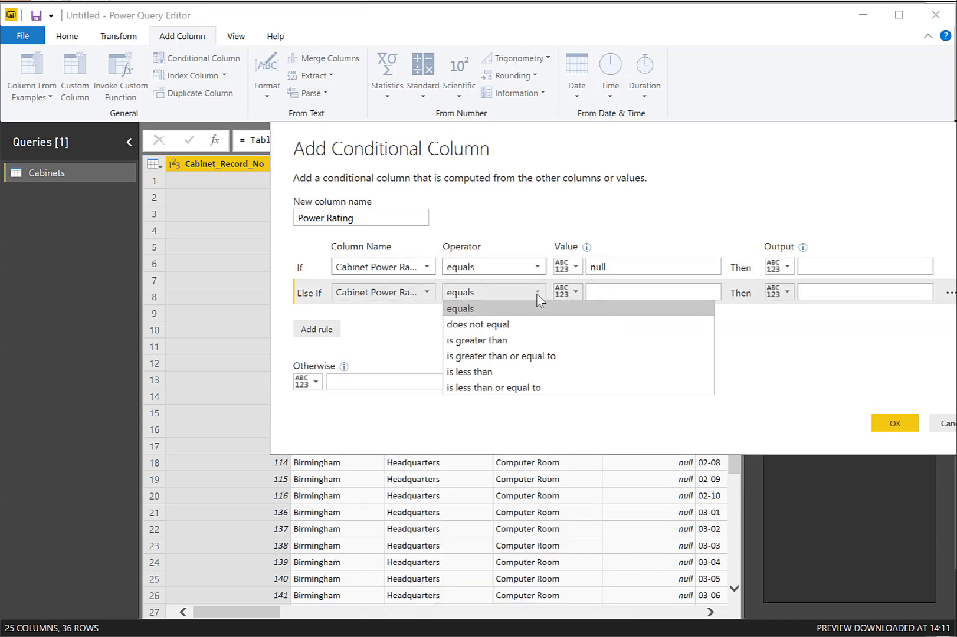
click(531, 356)
click(608, 291)
text(2000)
click(823, 291)
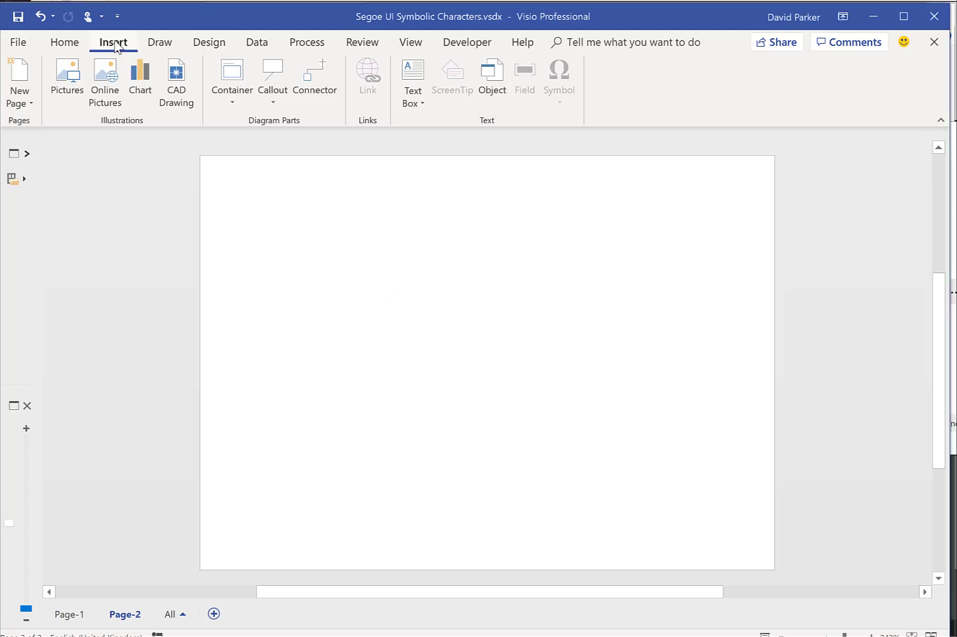
- Draw a text box on Page-2 and browse More Symbols in the Segoe UI Symbol font
click(413, 76)
drag(363, 240, 599, 345)
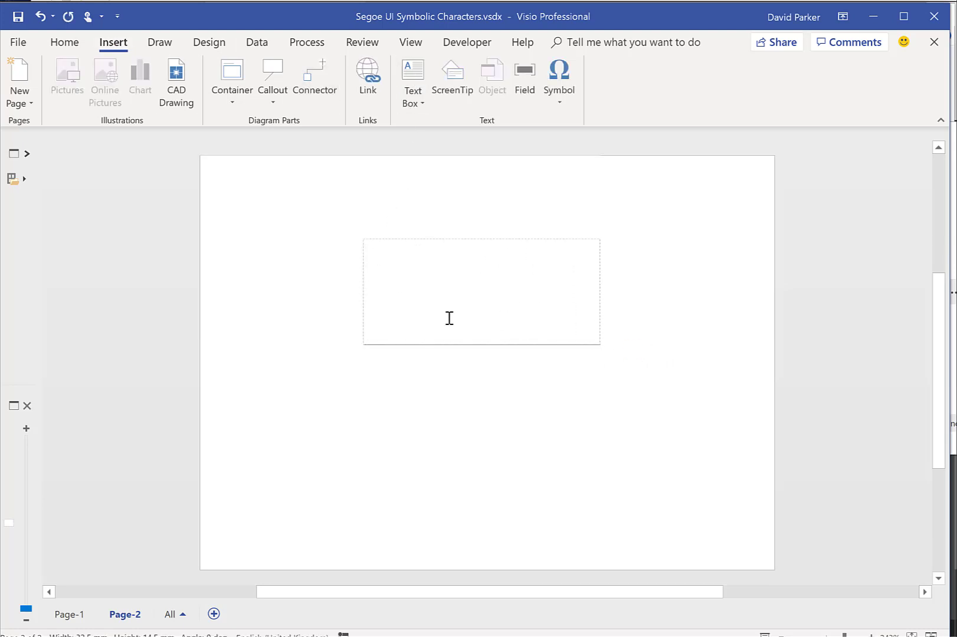
click(561, 101)
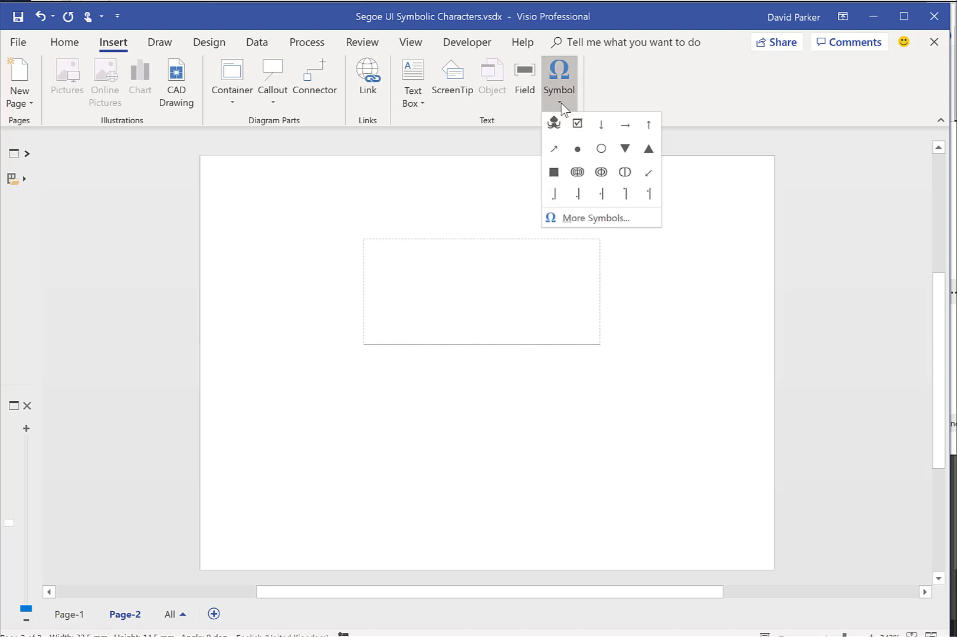
click(585, 218)
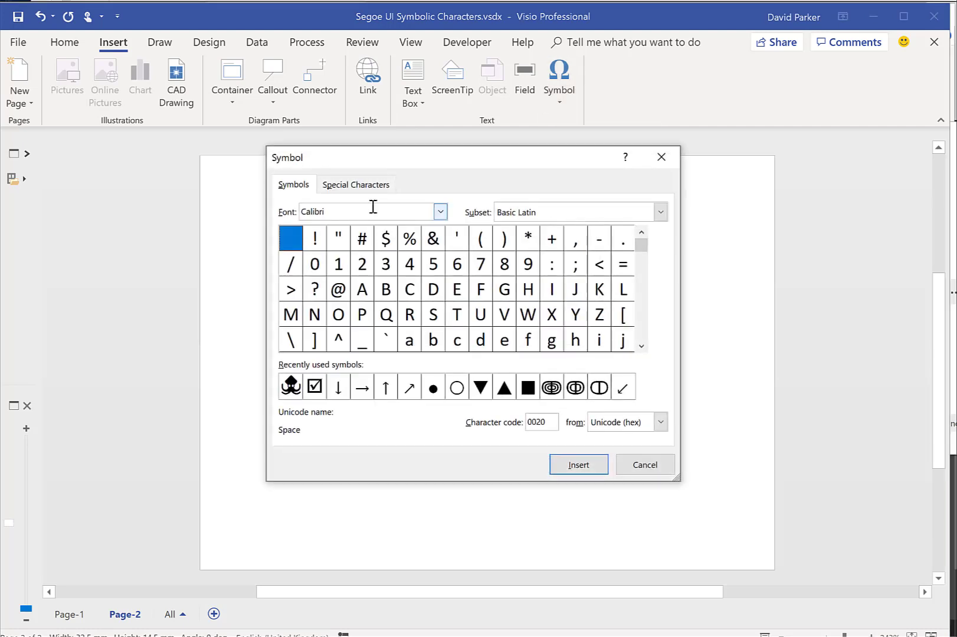
click(440, 211)
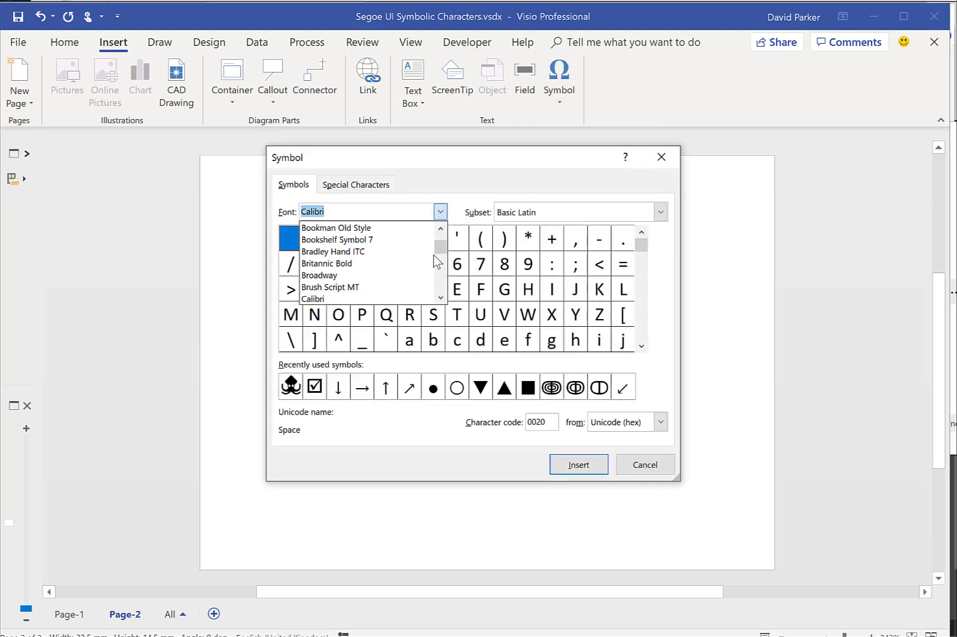
drag(443, 252, 440, 282)
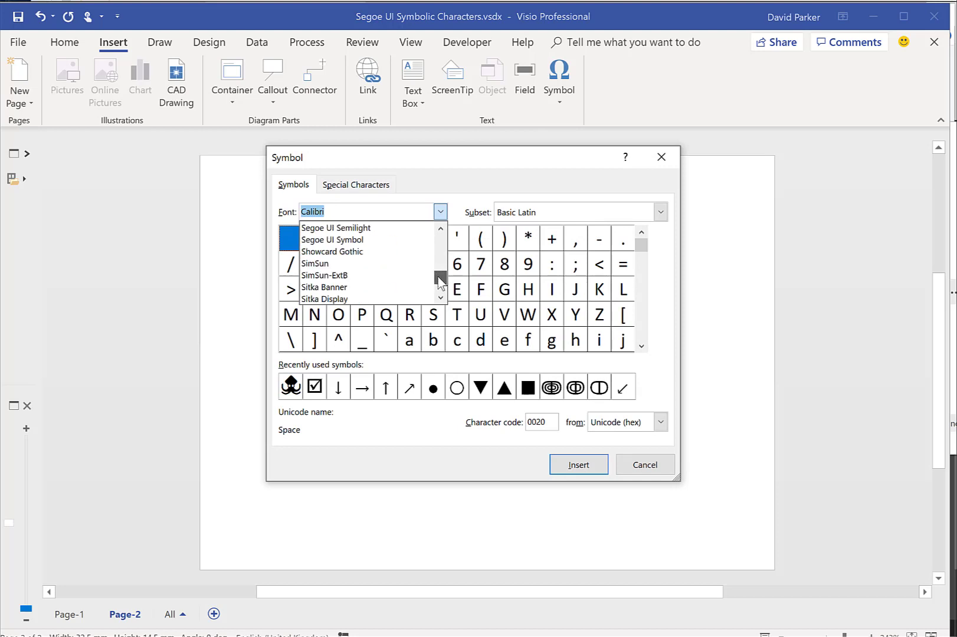
click(406, 242)
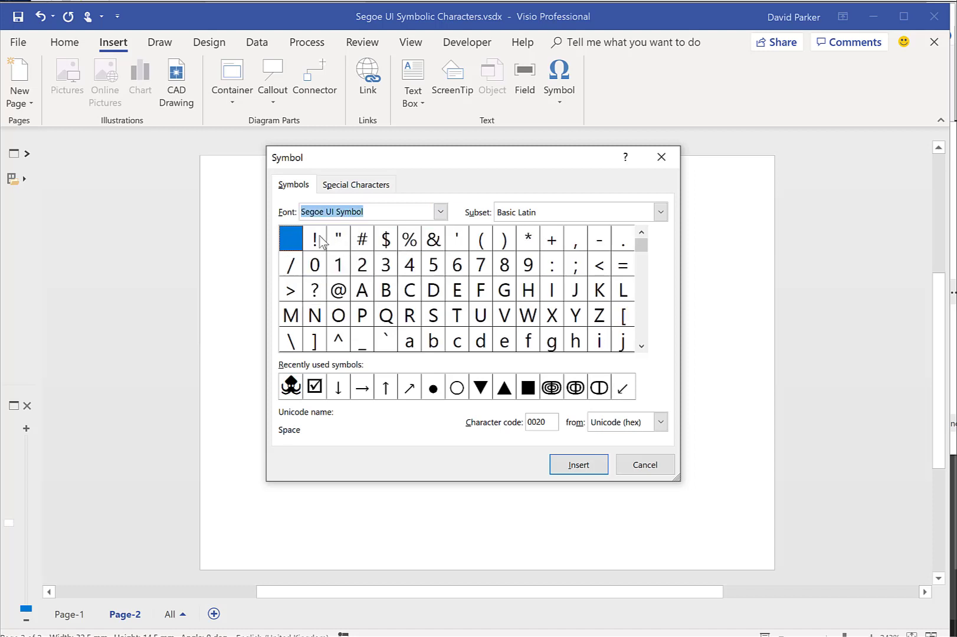
- Insert the Upwards Arrow symbol into the text box and select it for copying
click(642, 348)
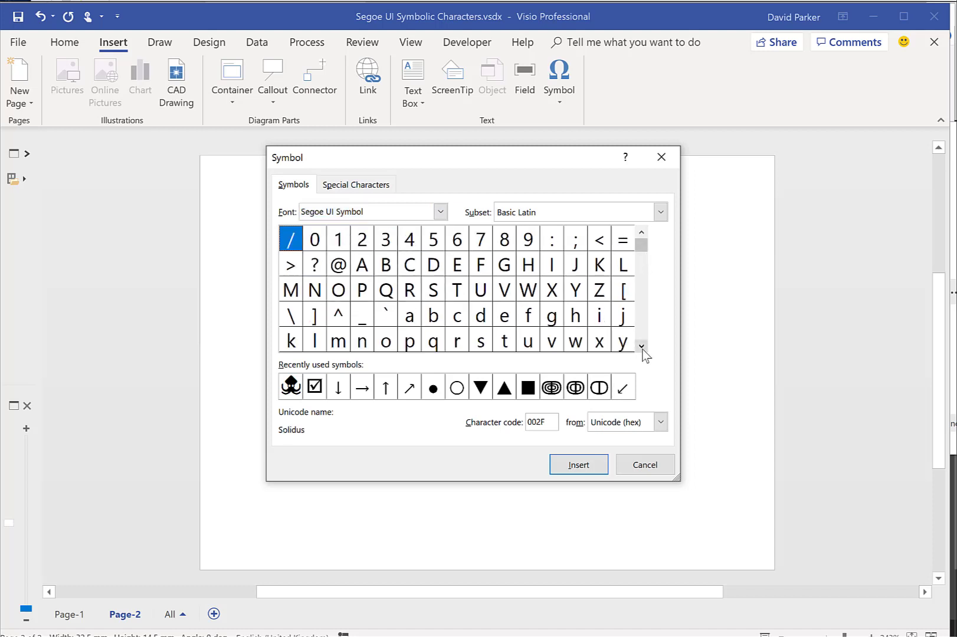
click(642, 348)
click(642, 348)
click(642, 348)
click(642, 348)
click(642, 348)
drag(643, 349, 643, 349)
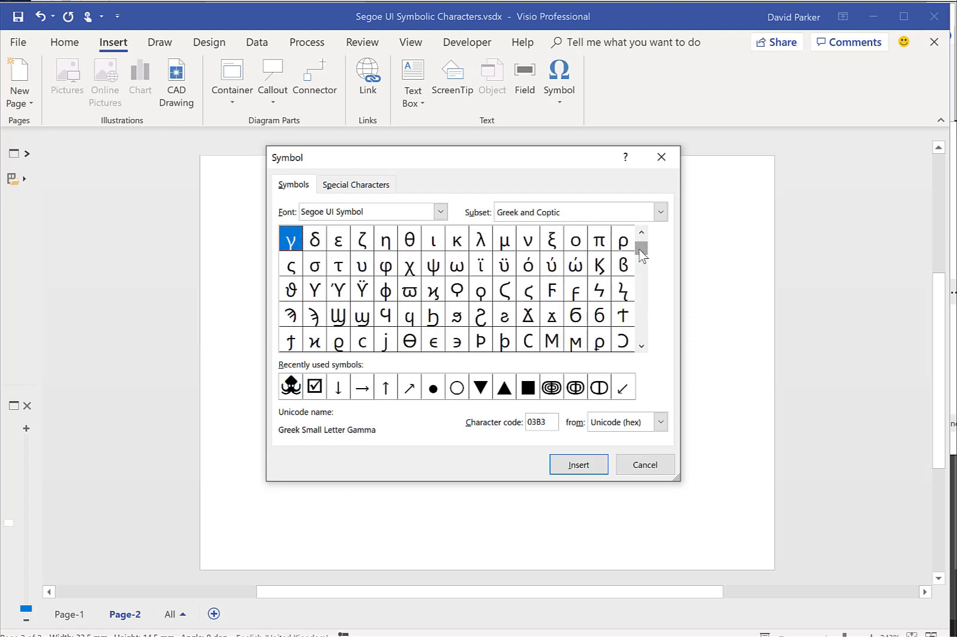
drag(641, 250, 639, 284)
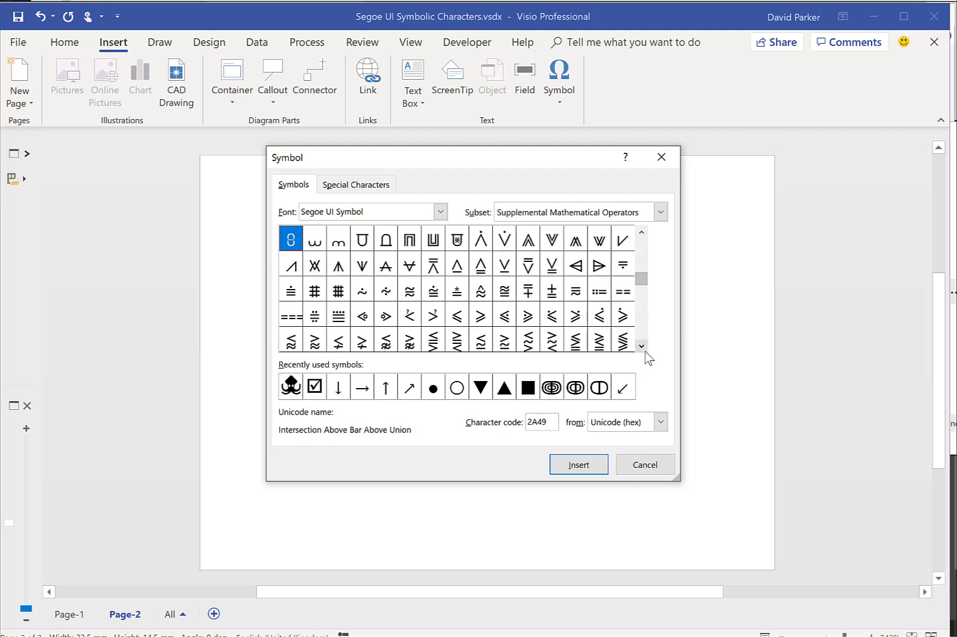
drag(643, 349, 643, 349)
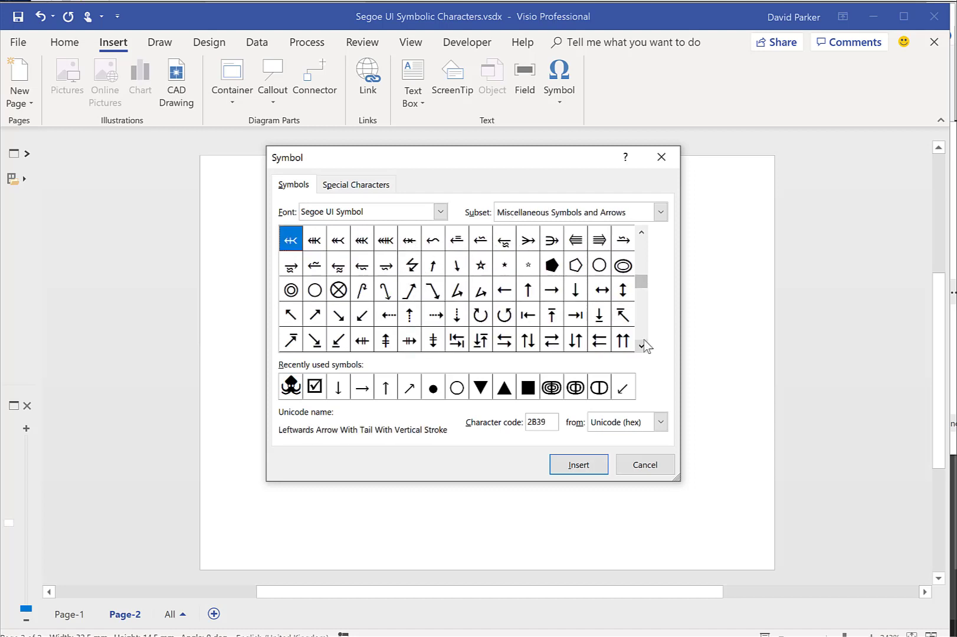
drag(640, 236, 641, 234)
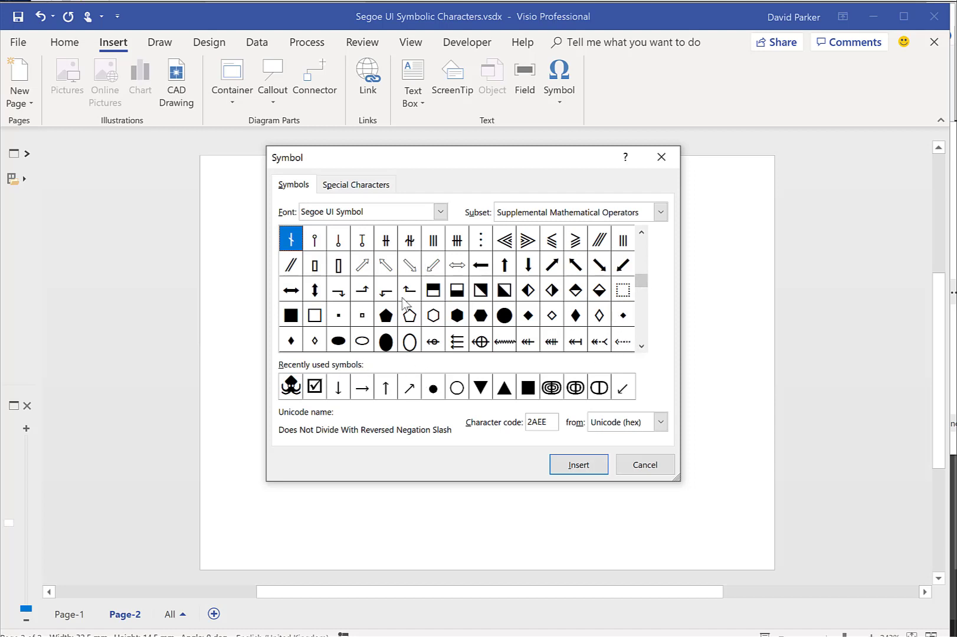
click(388, 390)
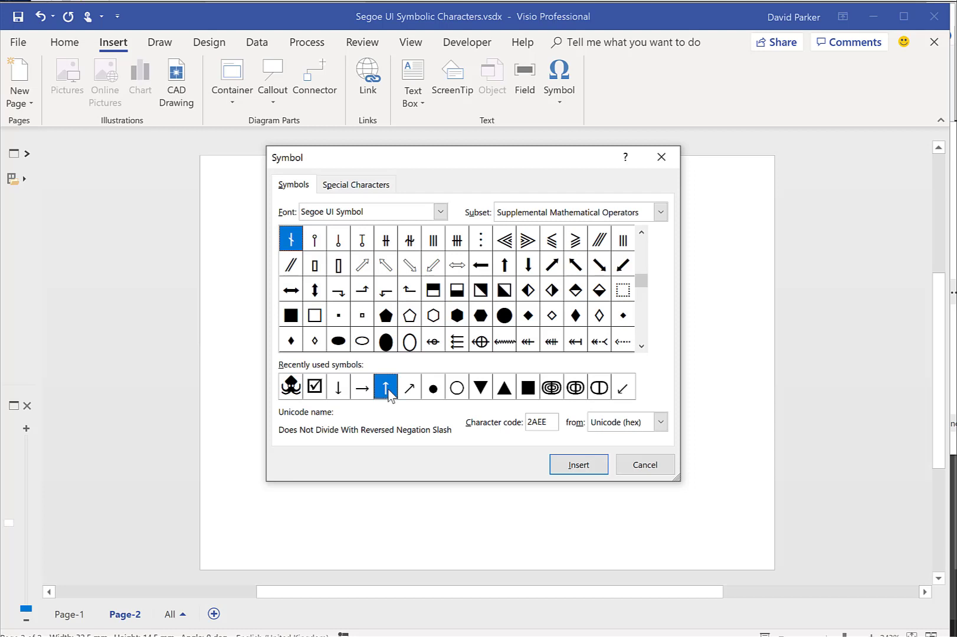
click(578, 466)
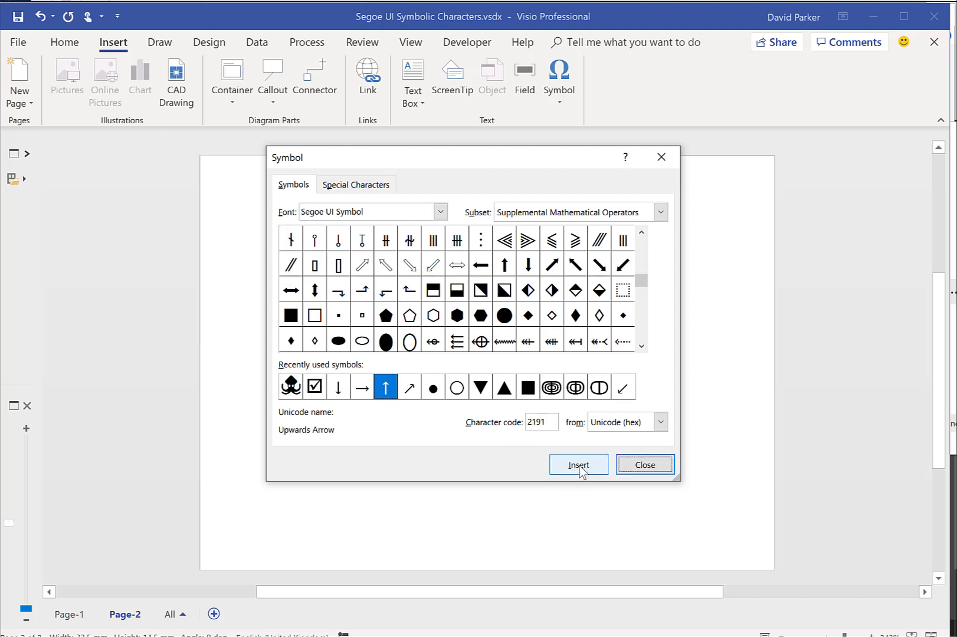
click(651, 470)
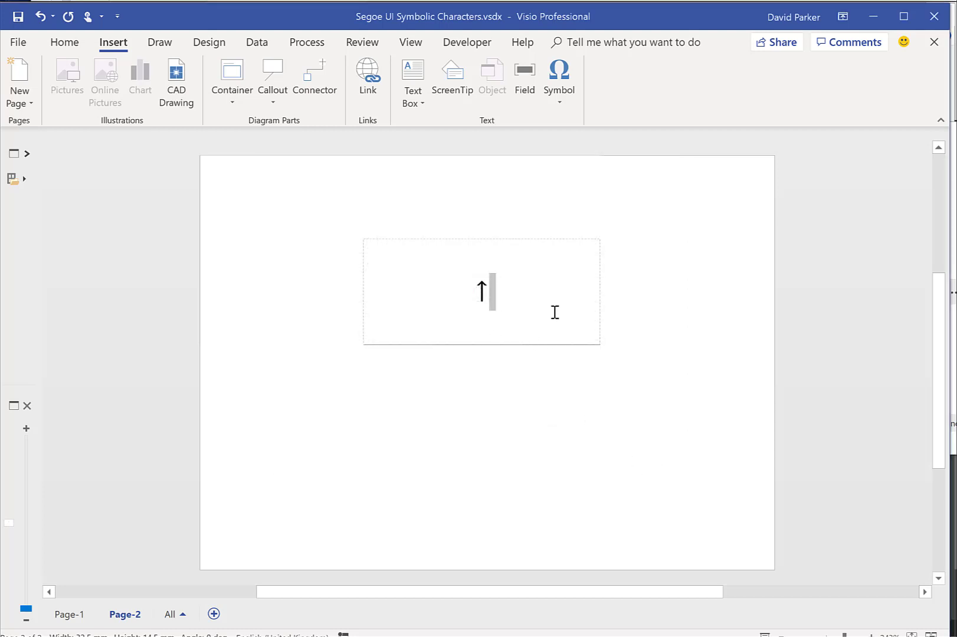
key(shift+Left)
key(ctrl+c)
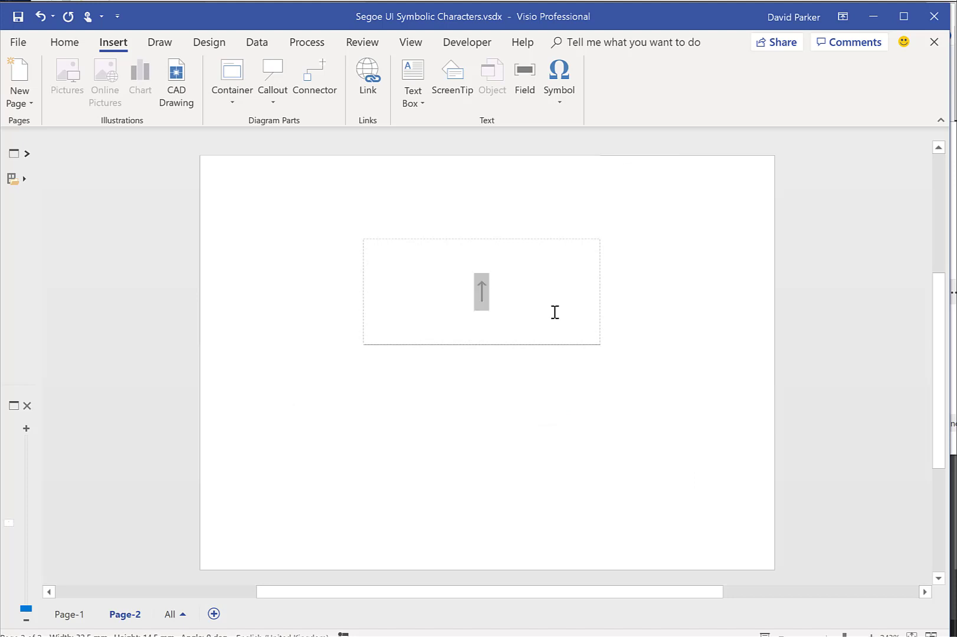
key(alt+Tab)
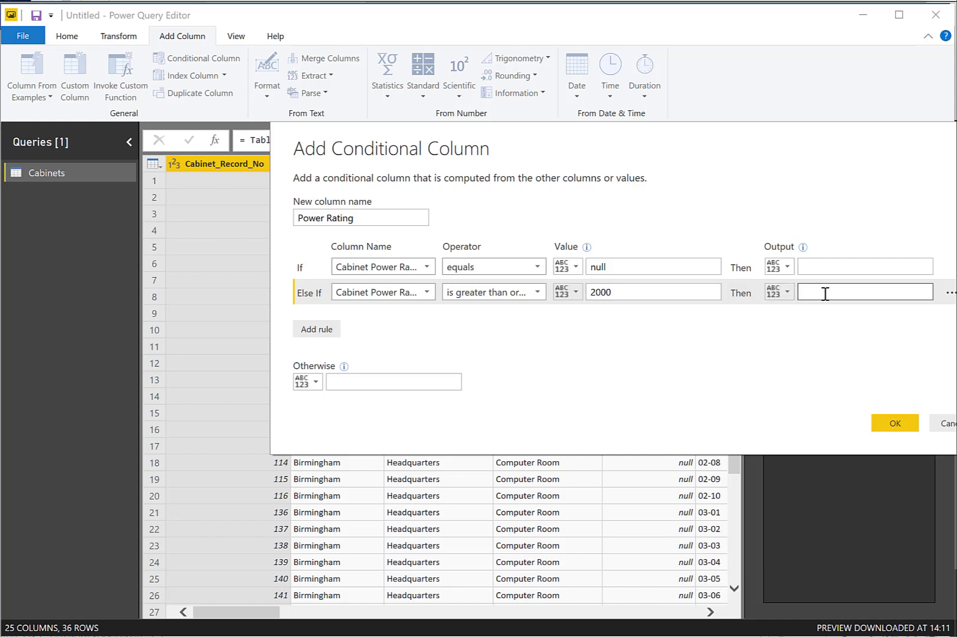
- Give the ≥2000 rule output ↑ and add a rule: Cabinet Power Rating ≥ 1500 gives ↗
key(ctrl+v)
click(317, 331)
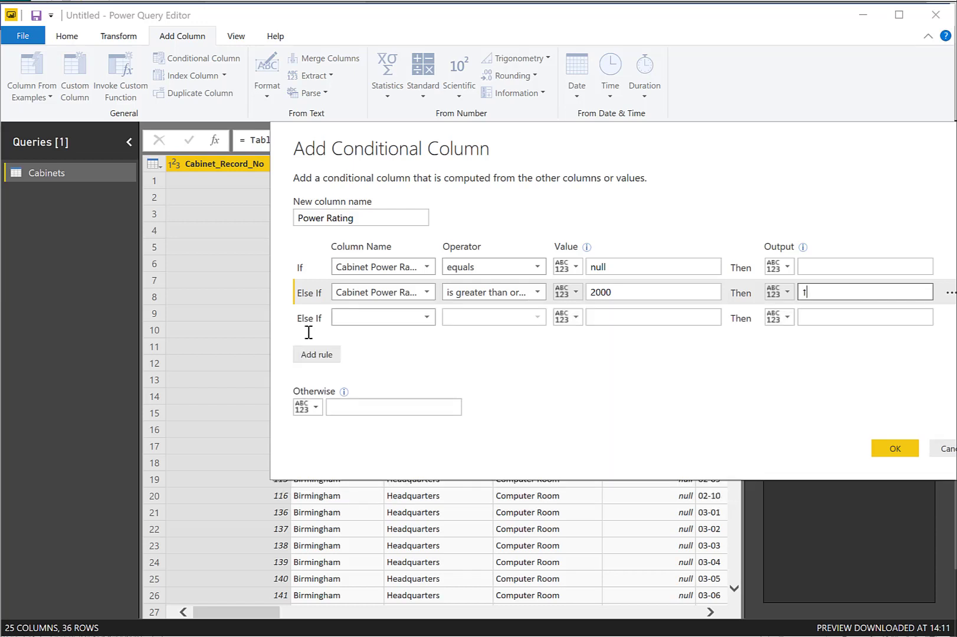
click(406, 318)
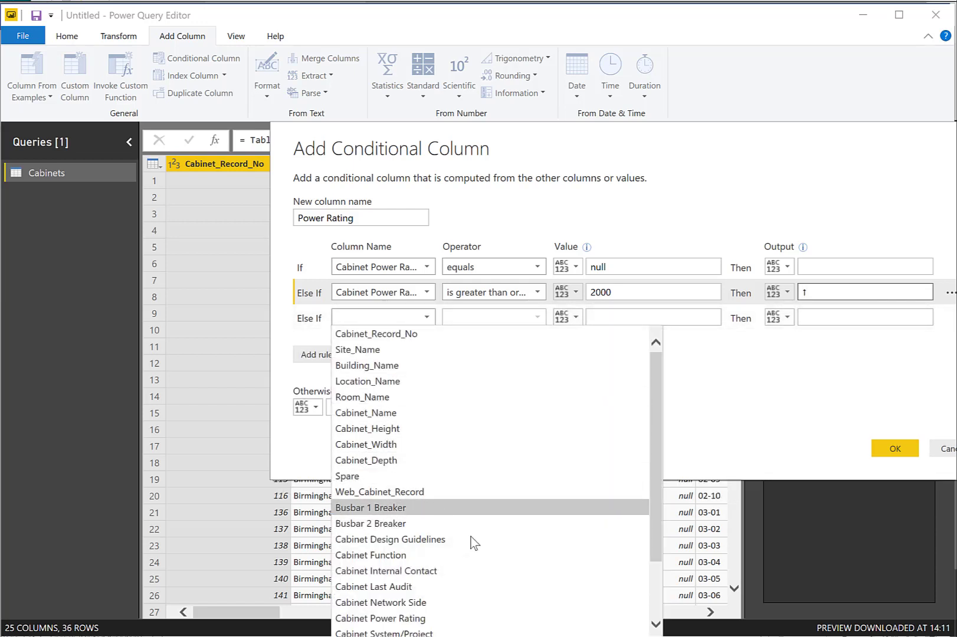
click(426, 618)
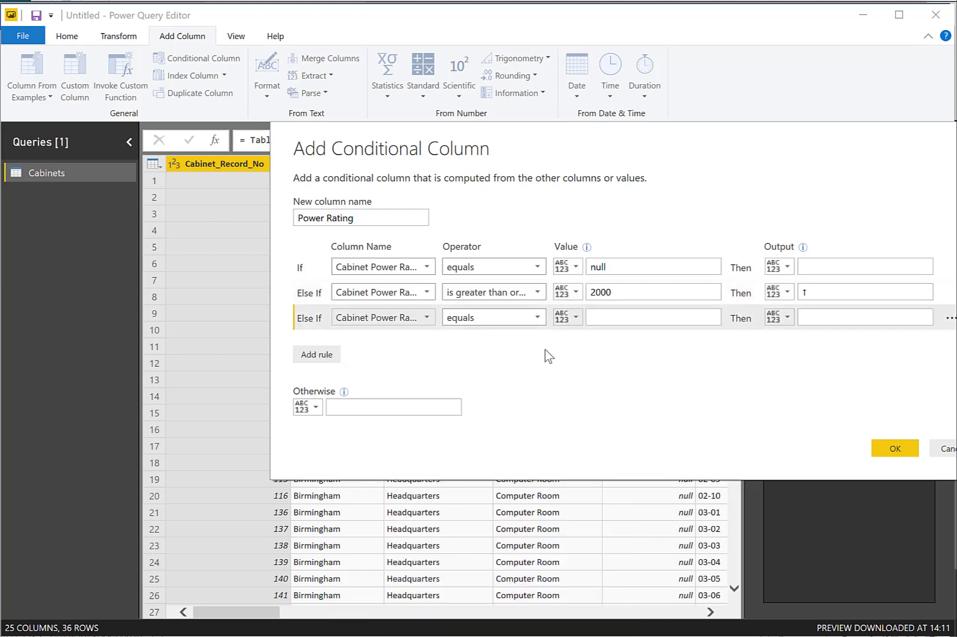
click(538, 318)
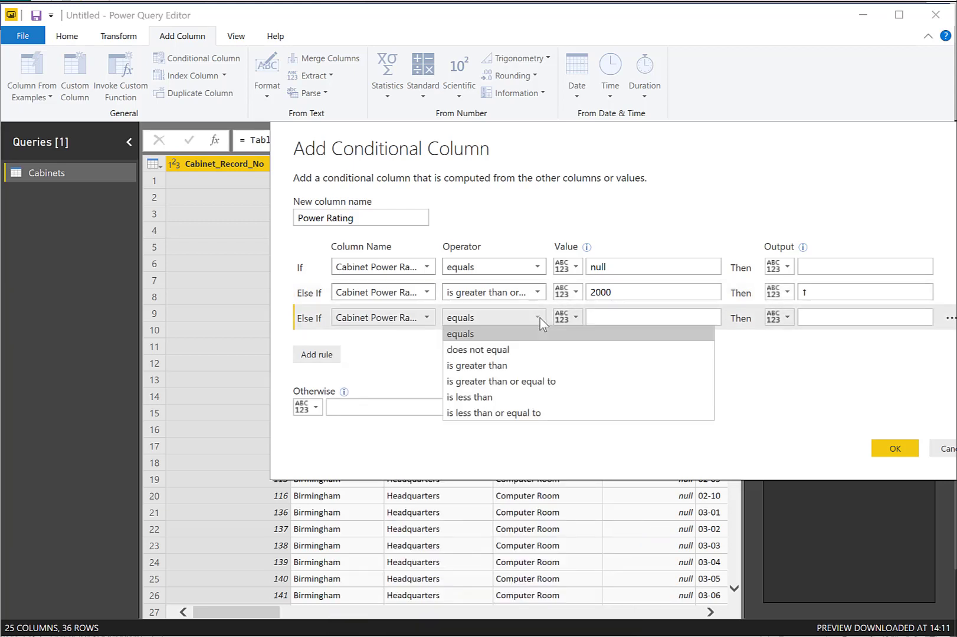
click(551, 381)
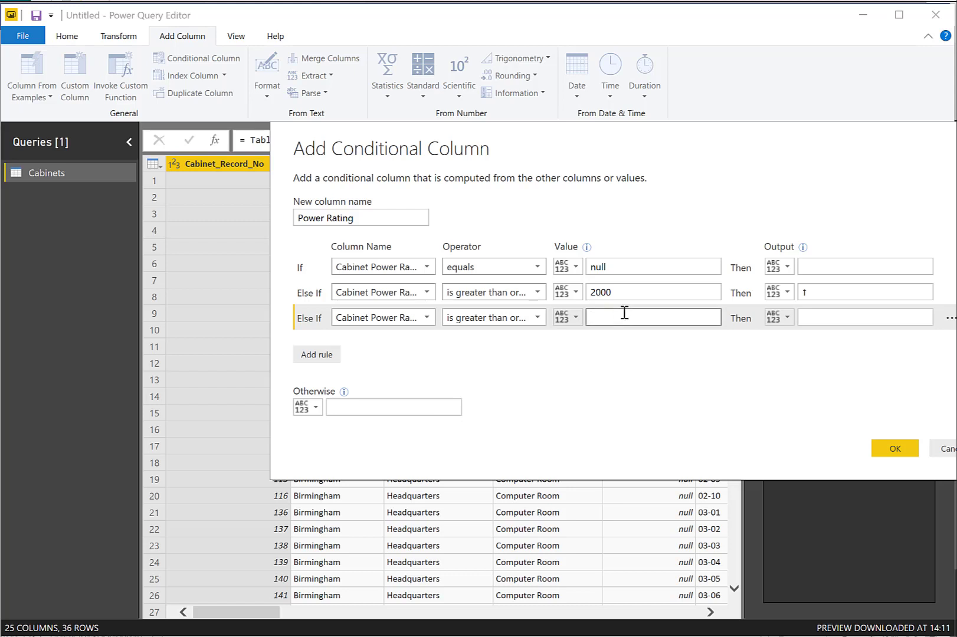
click(624, 313)
text(1500)
click(826, 318)
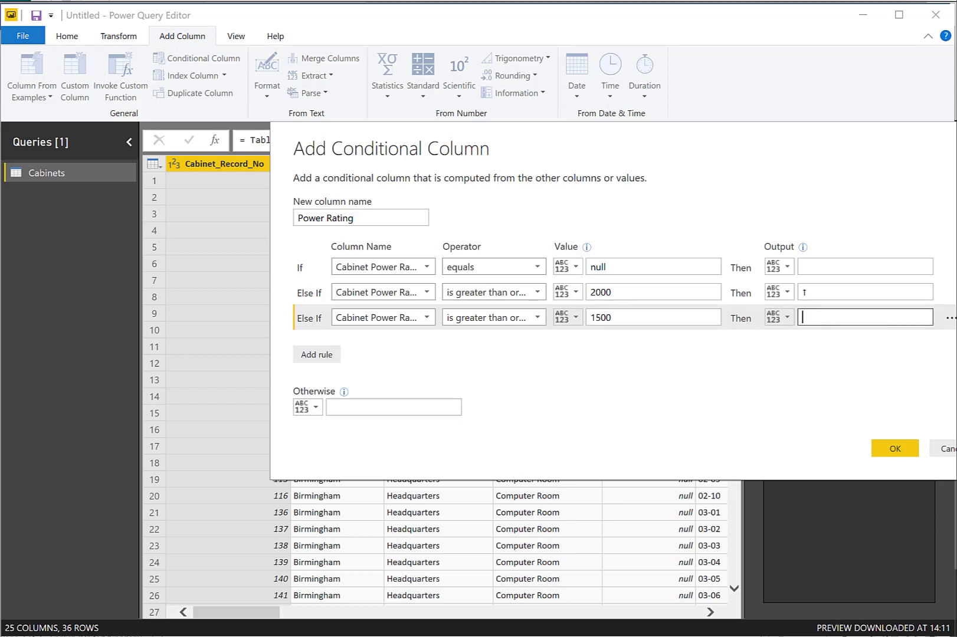
text(↗)
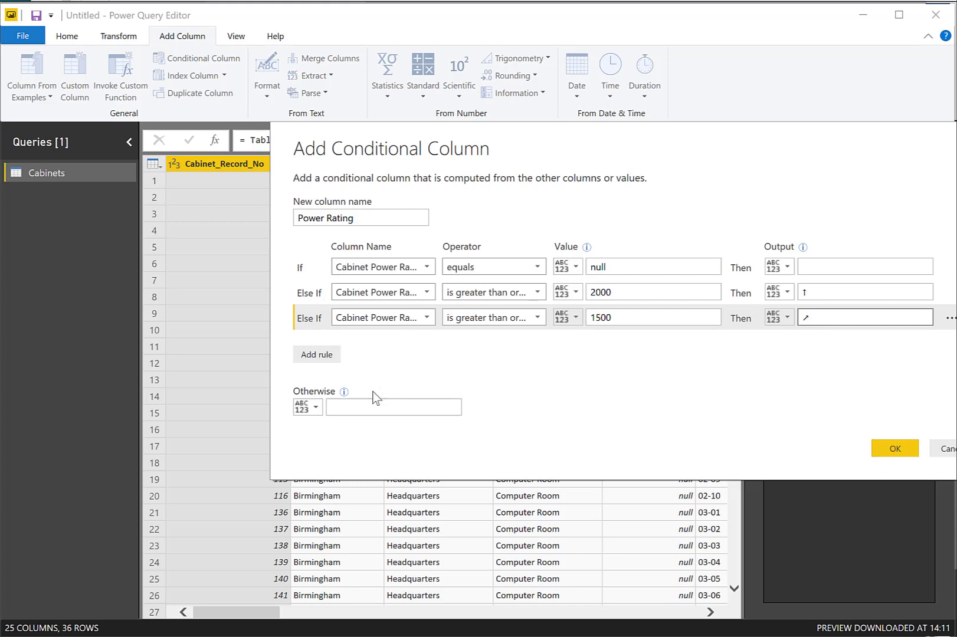
- Add a fourth rule: Cabinet Power Rating ≥ 1000 gives →
click(316, 355)
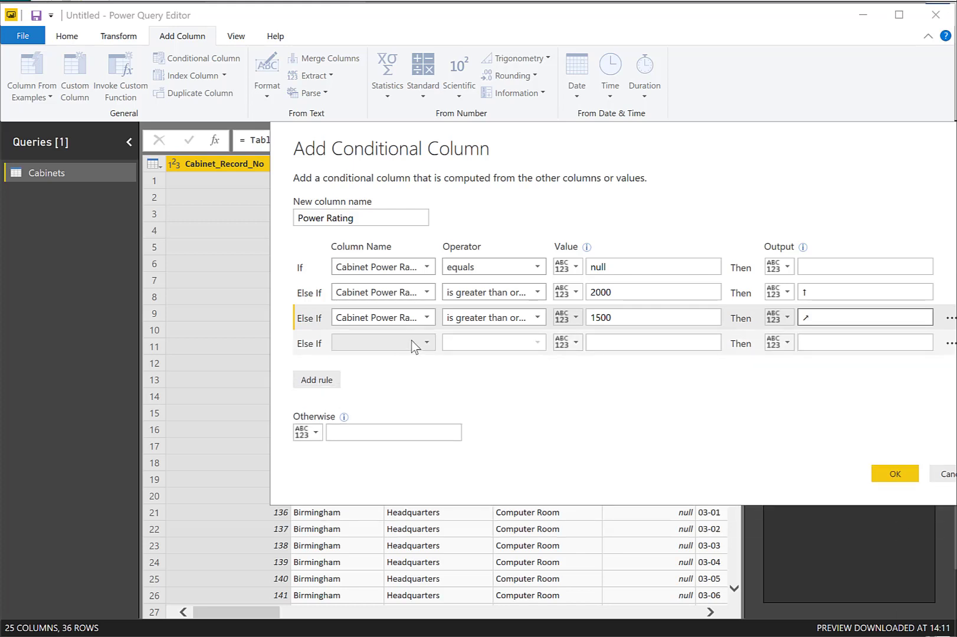
click(426, 344)
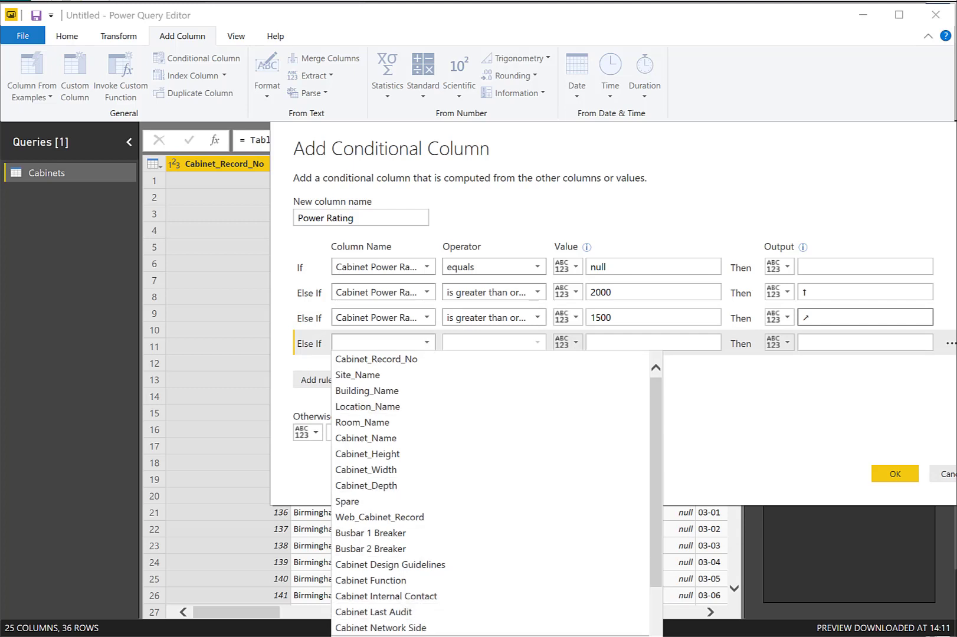
click(416, 634)
click(538, 342)
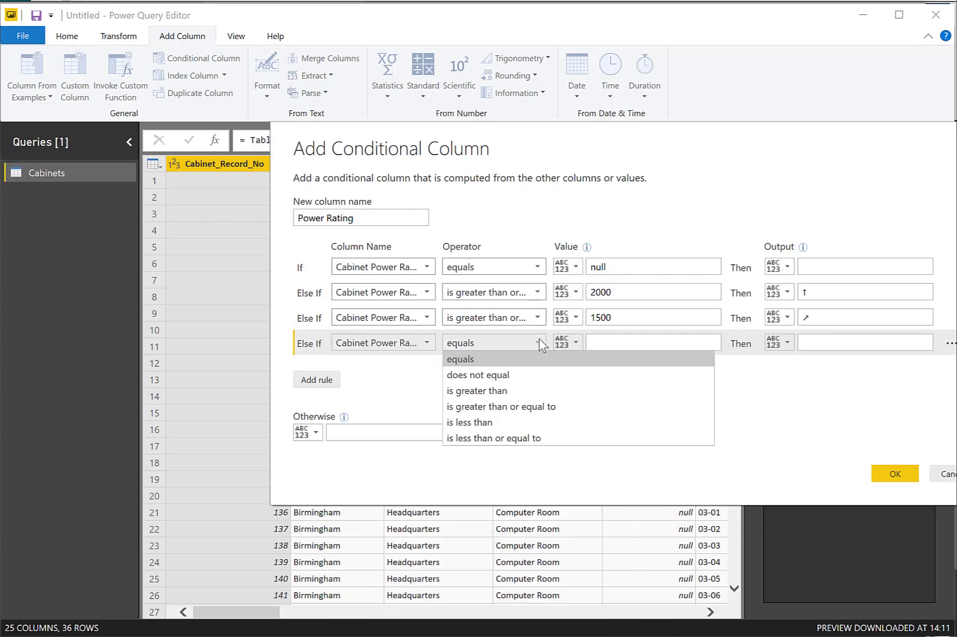
click(519, 407)
click(631, 341)
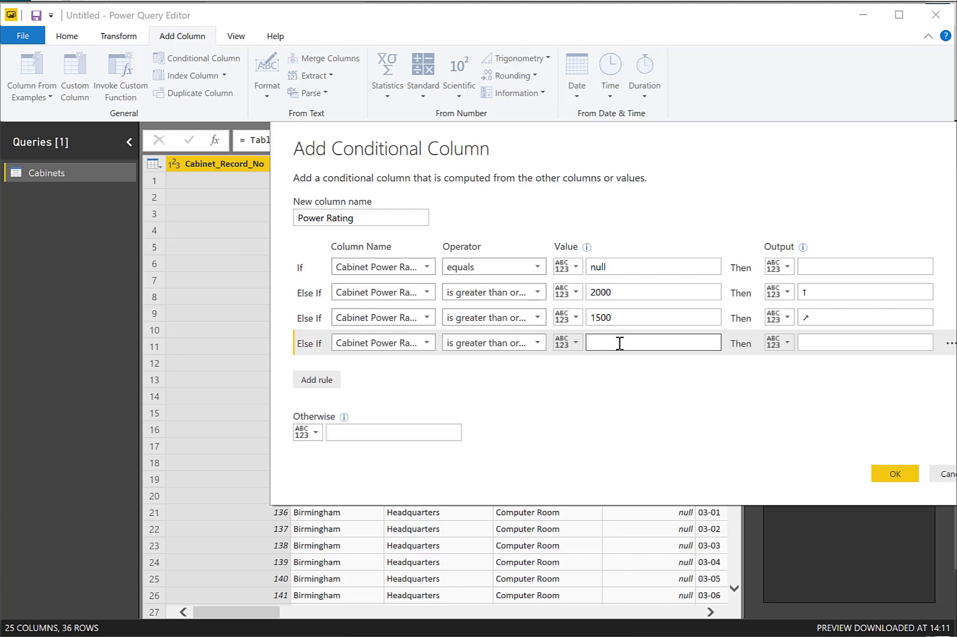
key(Tab)
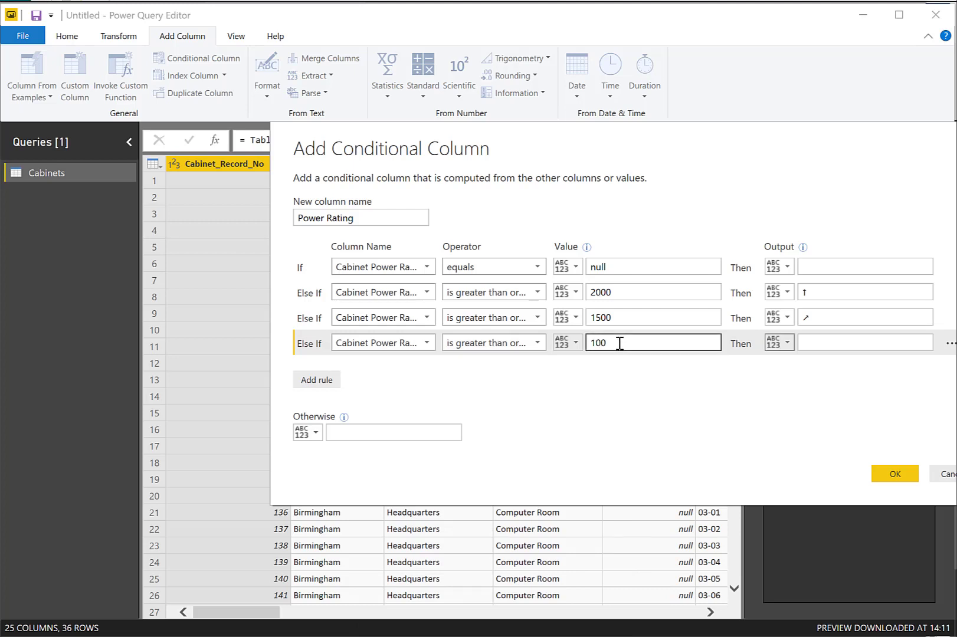
click(620, 345)
text(0)
click(820, 344)
text(→)
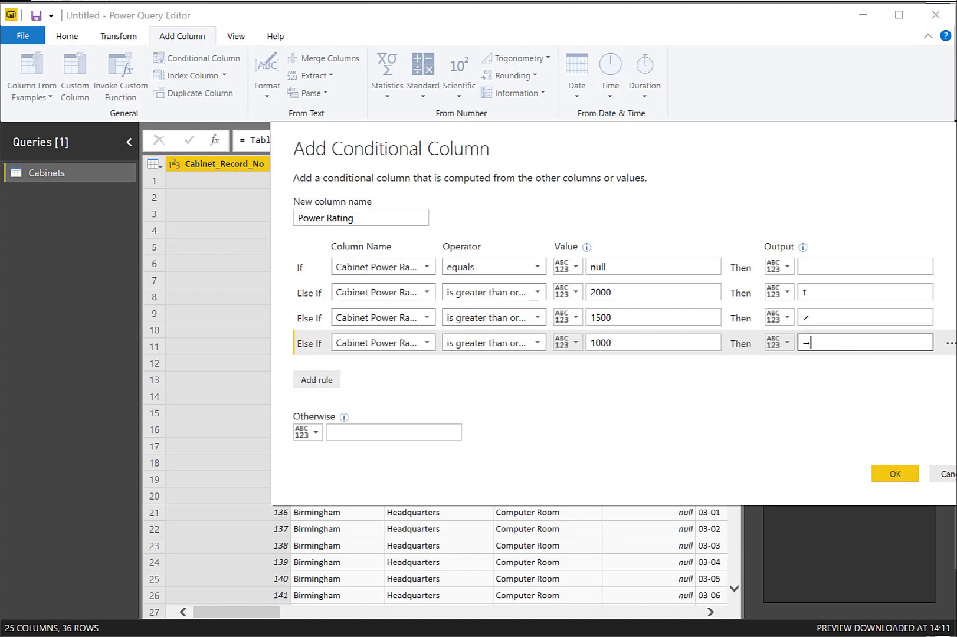
- Set the Otherwise output to ↓, create the column and apply the query changes
click(363, 433)
text(↓)
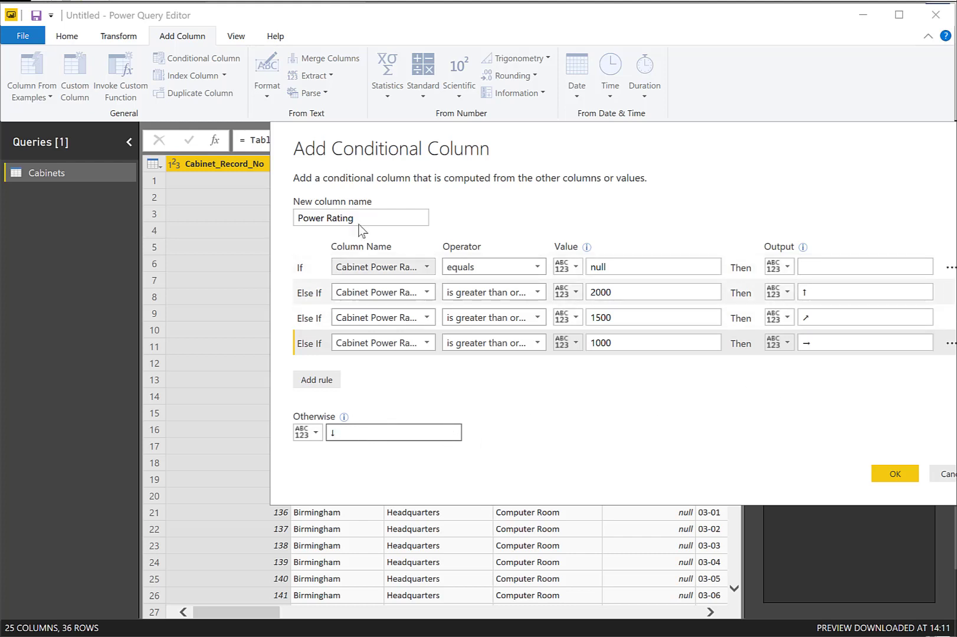
click(895, 475)
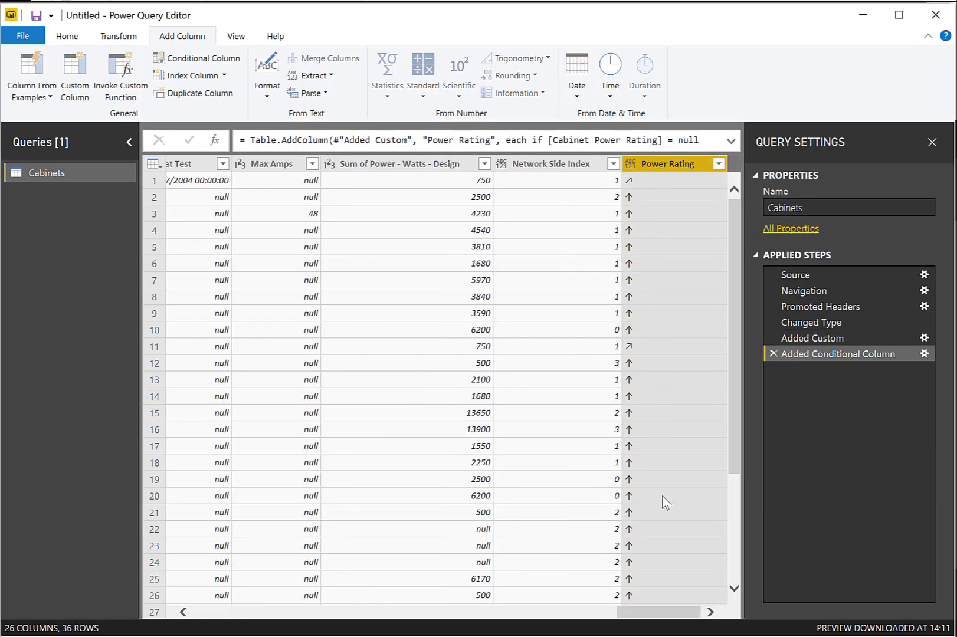
click(937, 21)
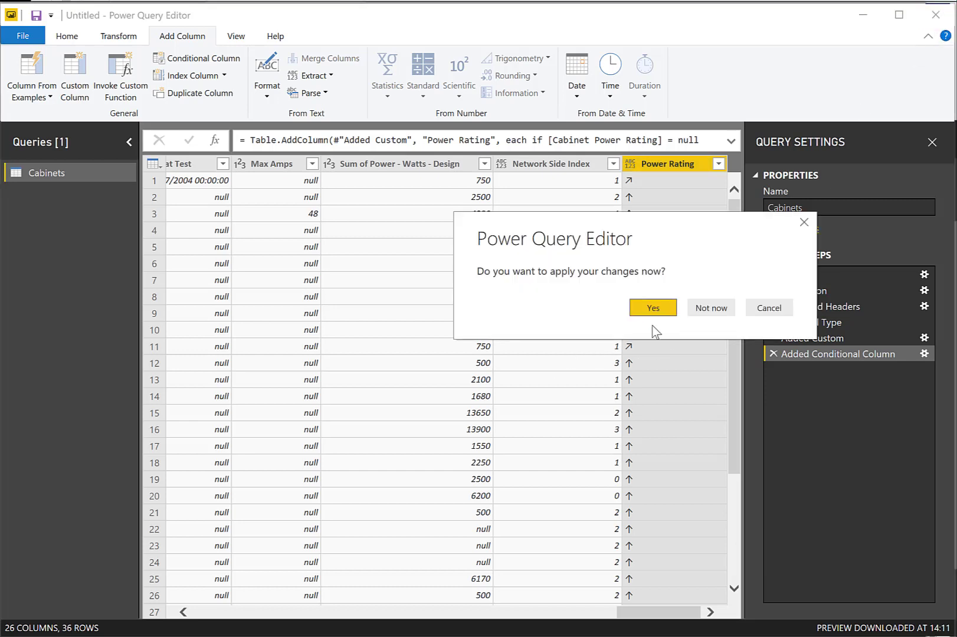
click(653, 308)
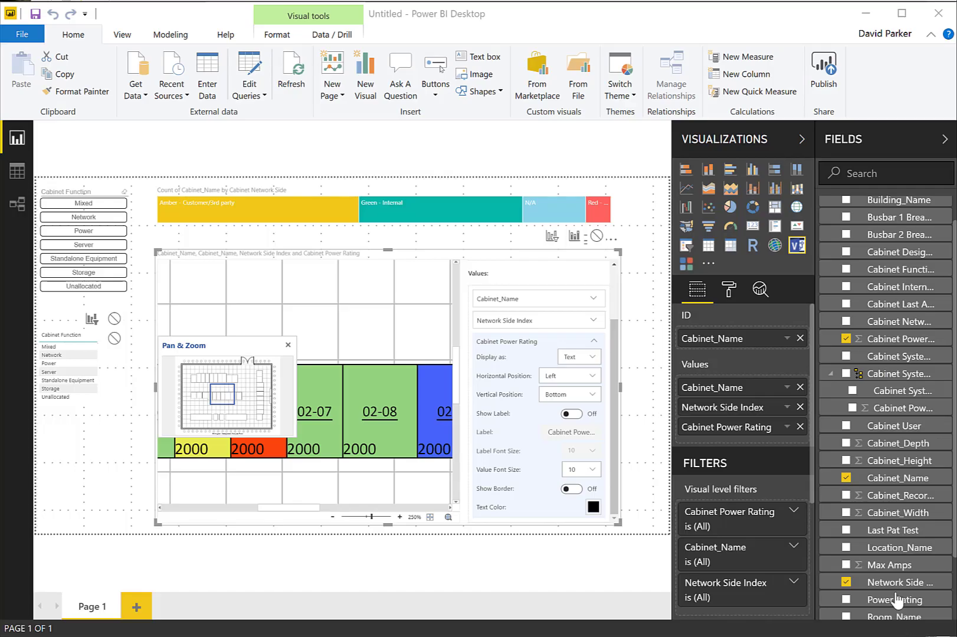
- Add Power Rating to the floor plan's Values and place its arrows at the bottom right
drag(896, 600, 767, 442)
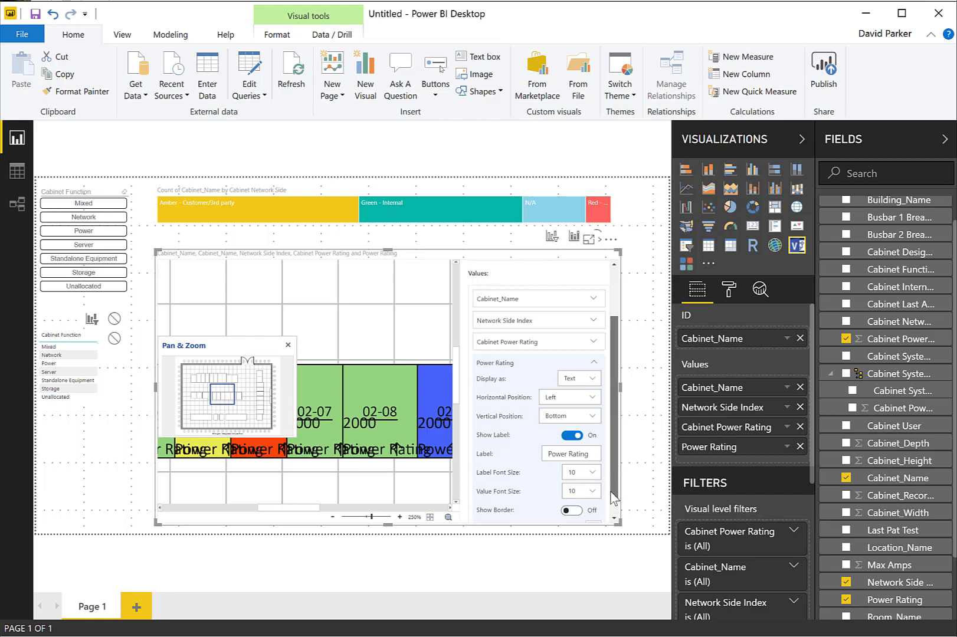
scroll(612, 477, down, 1)
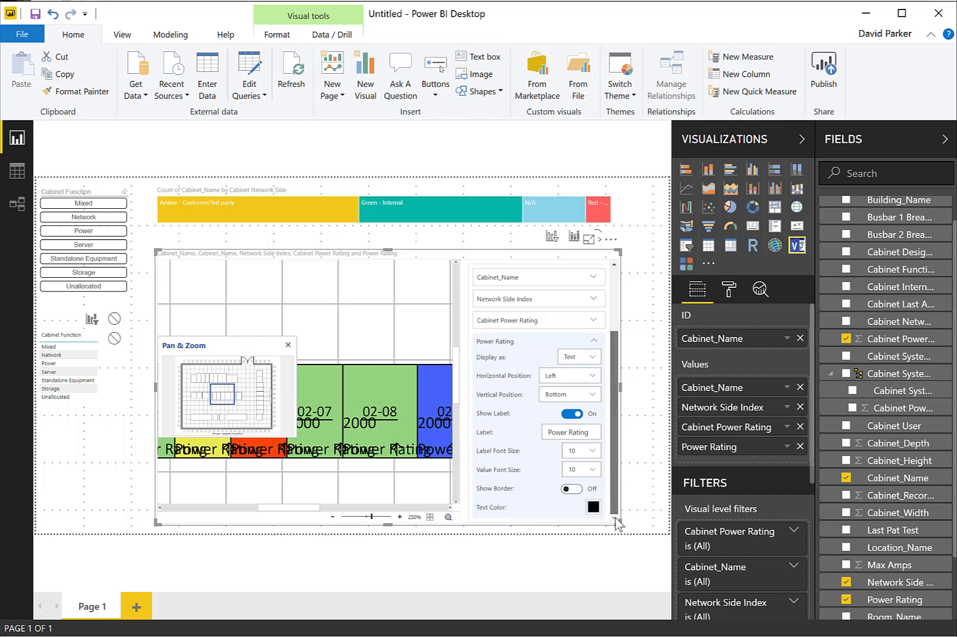
click(585, 386)
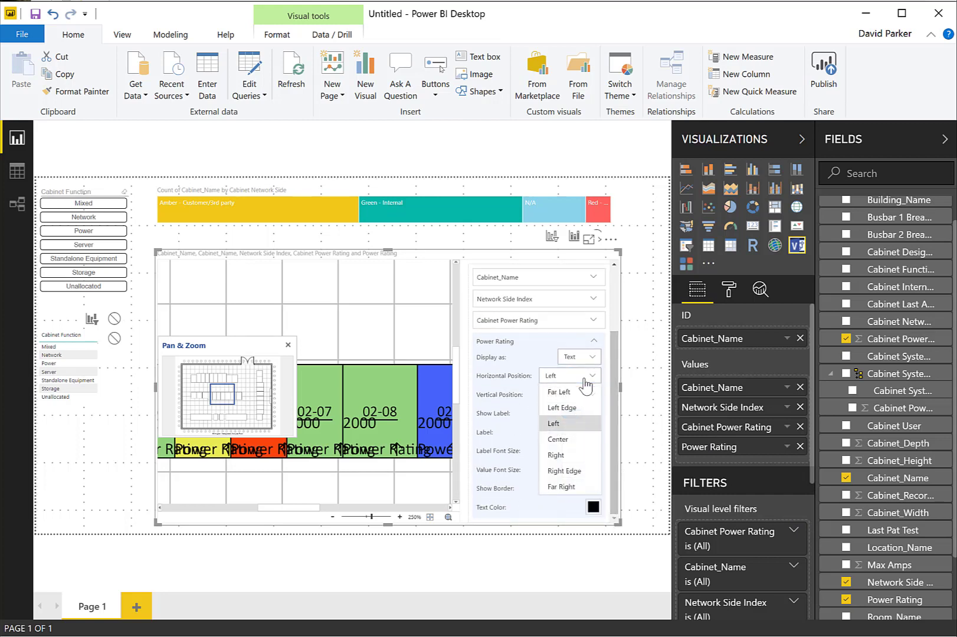
click(572, 453)
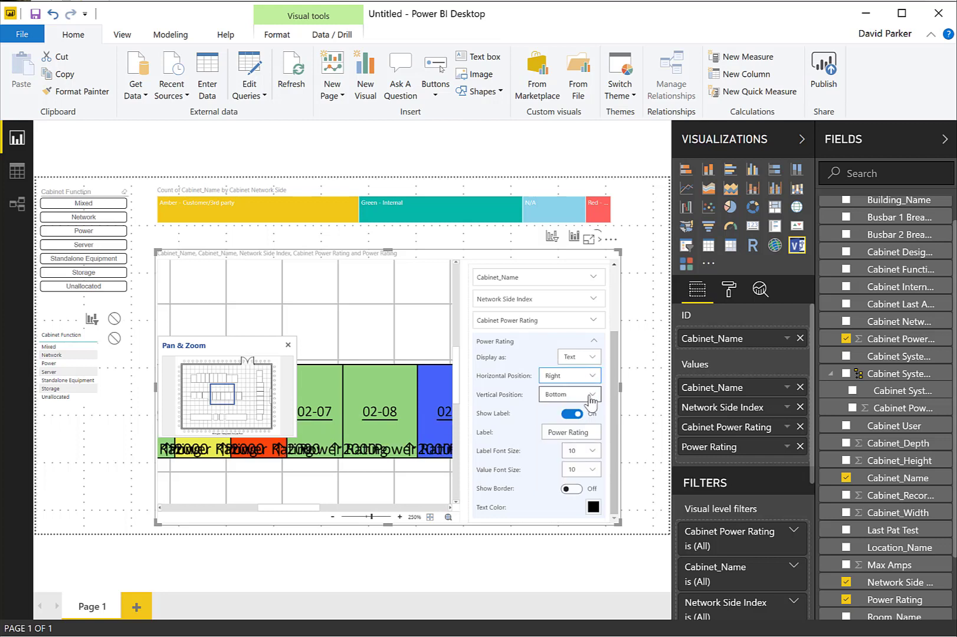
click(590, 394)
click(569, 472)
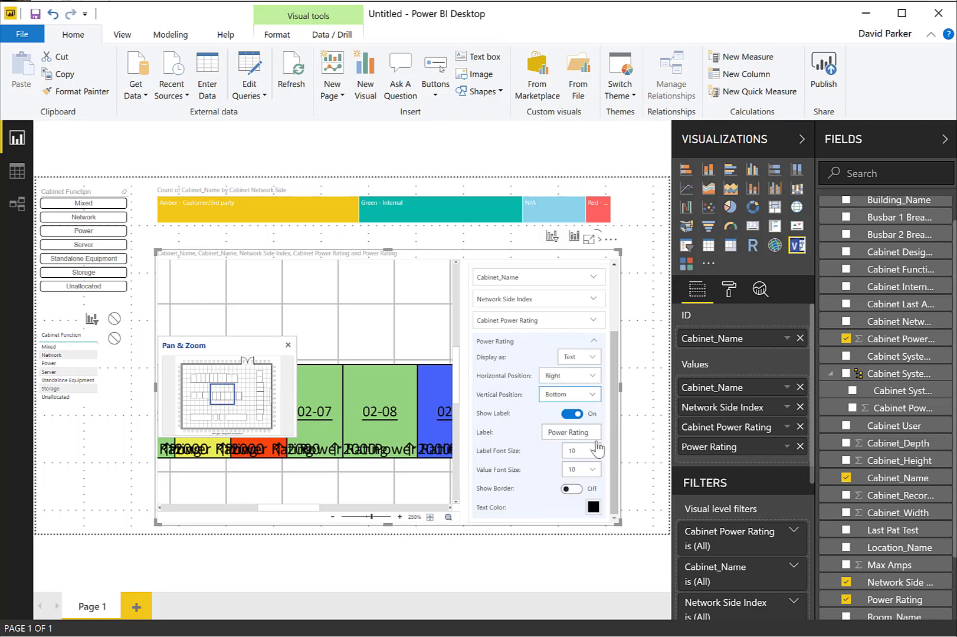
- Turn off the Power Rating label and colour the arrows purple
click(571, 414)
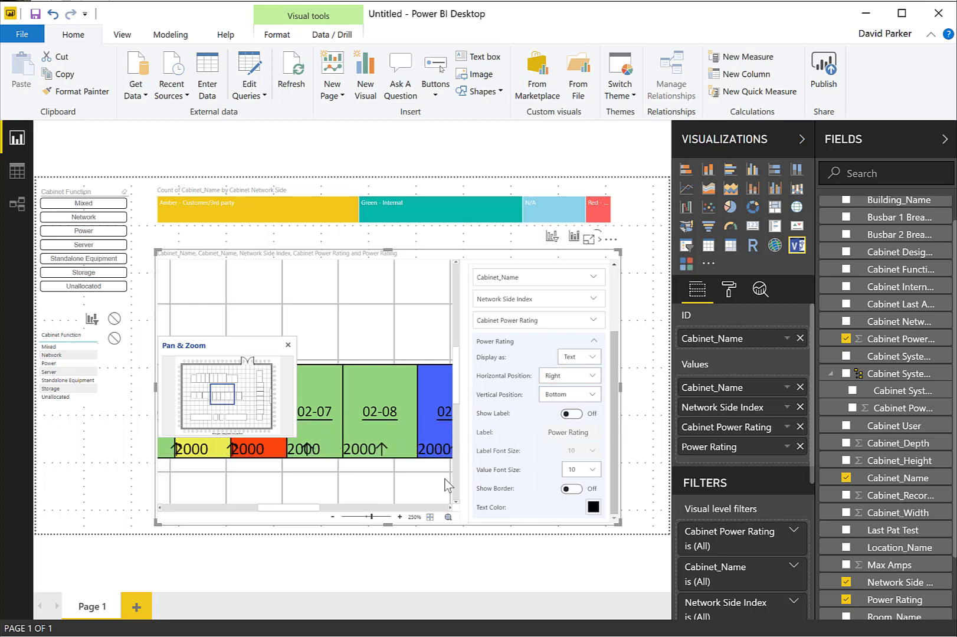
click(592, 508)
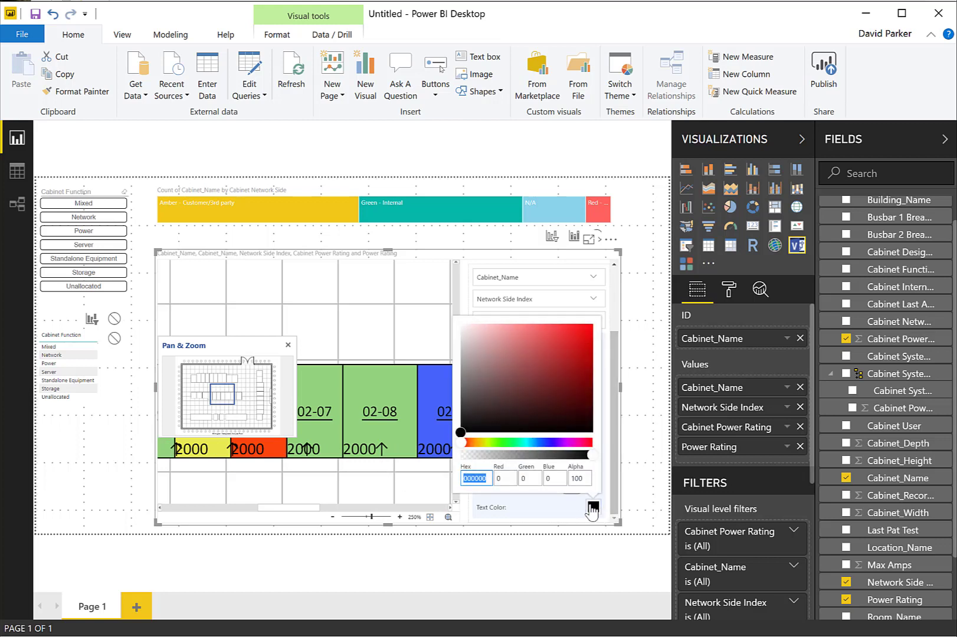
click(568, 450)
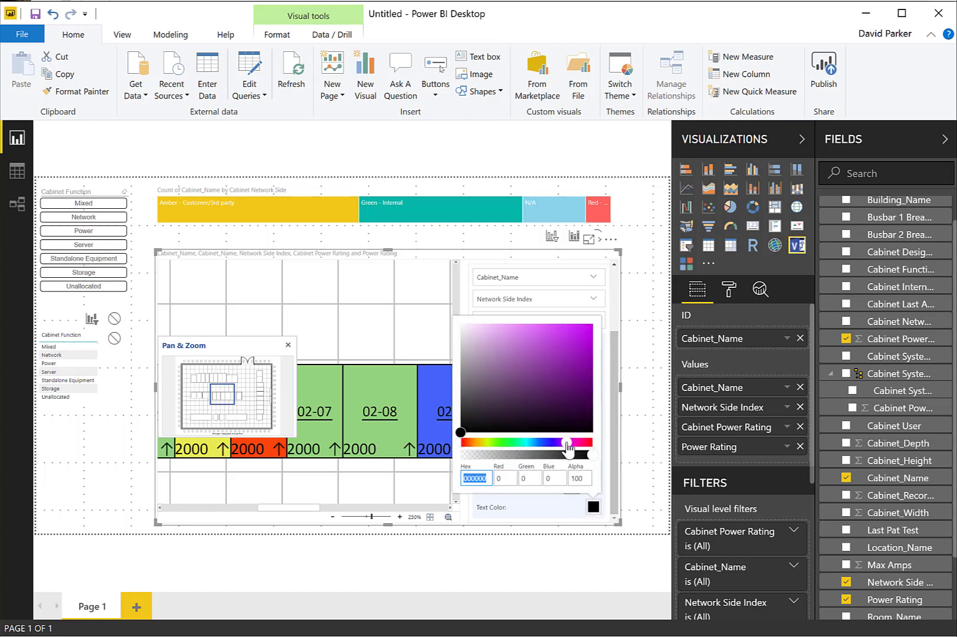
click(593, 509)
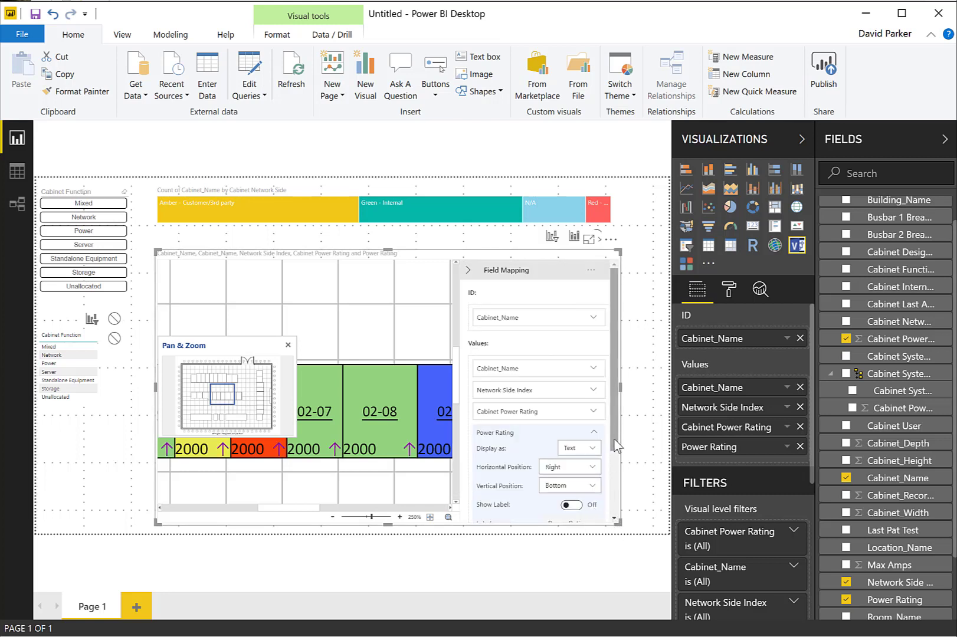
- Scroll around the floor plan visual and the Fields list
drag(615, 445, 617, 520)
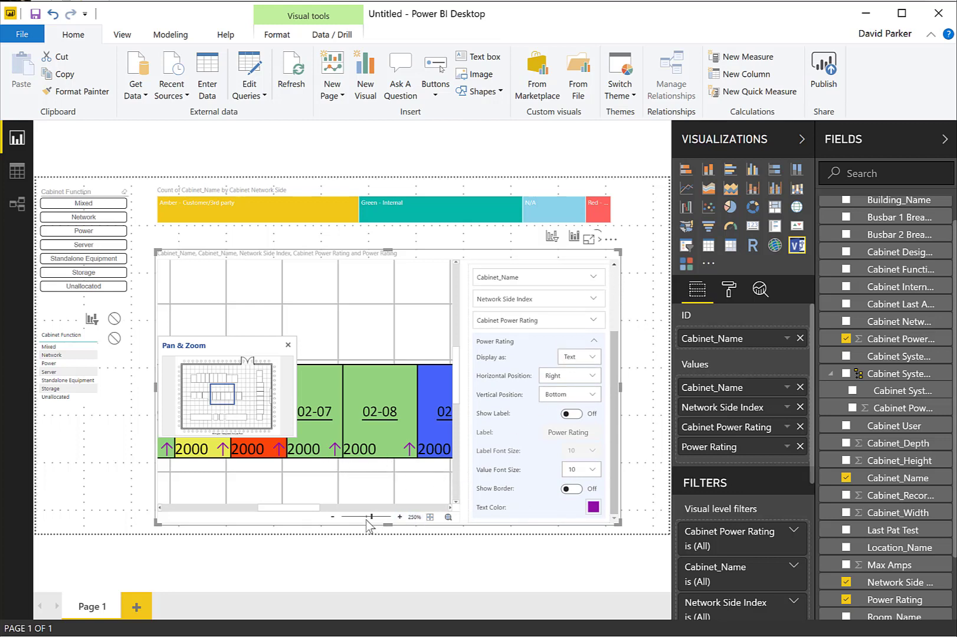
drag(310, 508, 225, 506)
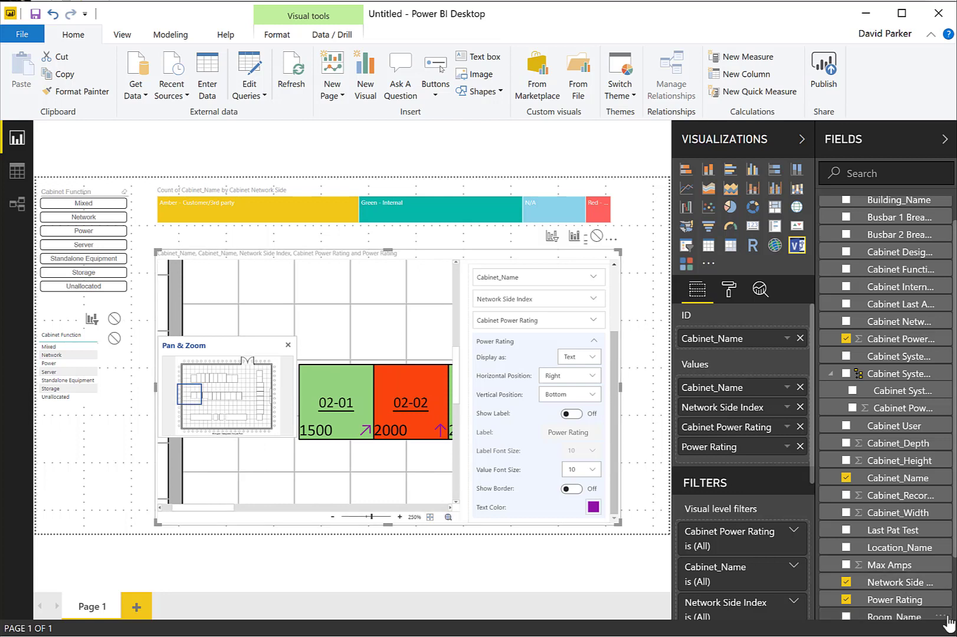
scroll(885, 407, down, 2)
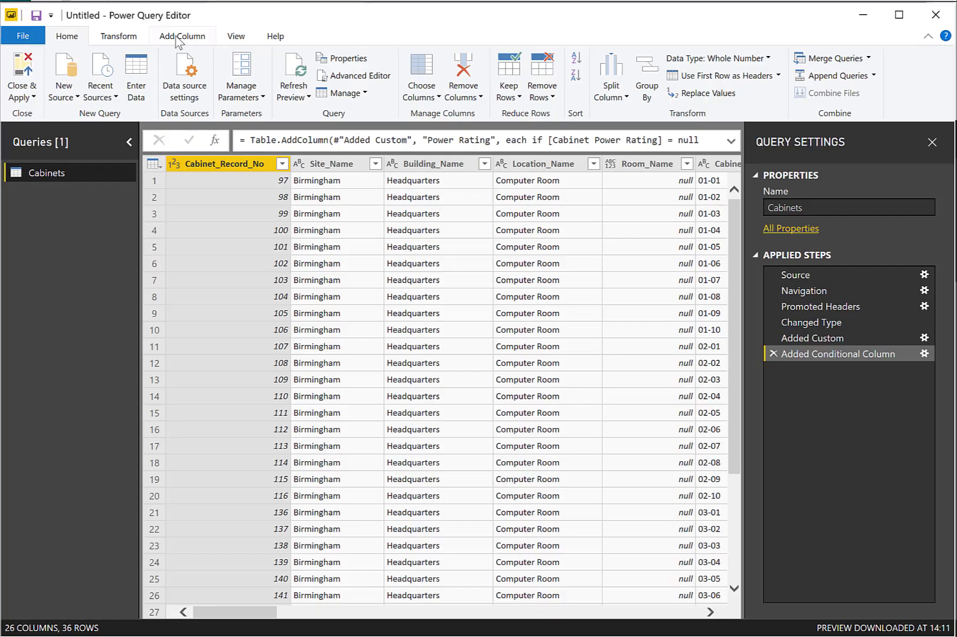
- Add a custom column named Spare Bar with the formula Text.Repeat("■",[Spare])
click(182, 36)
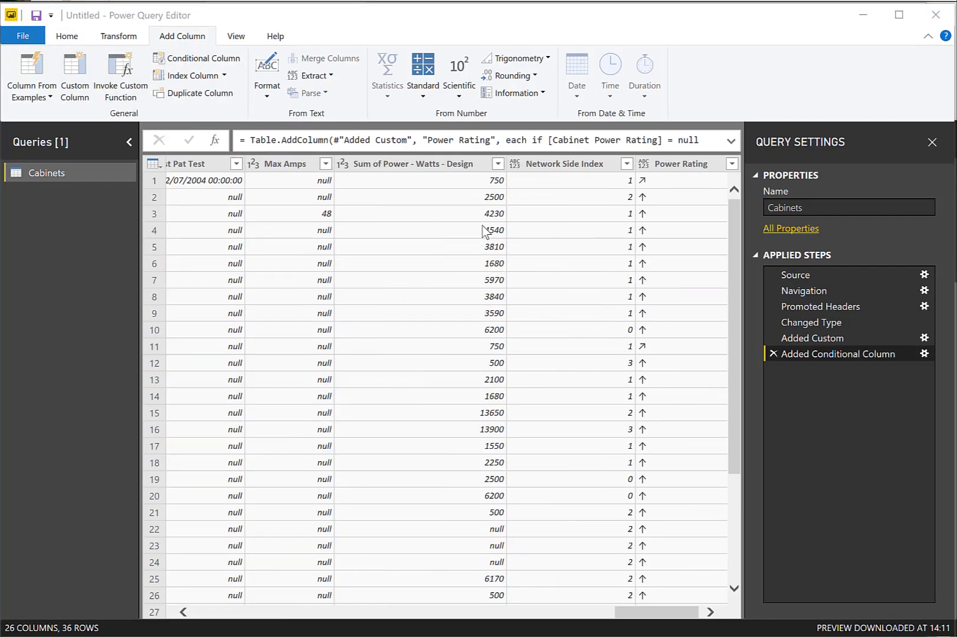
click(75, 85)
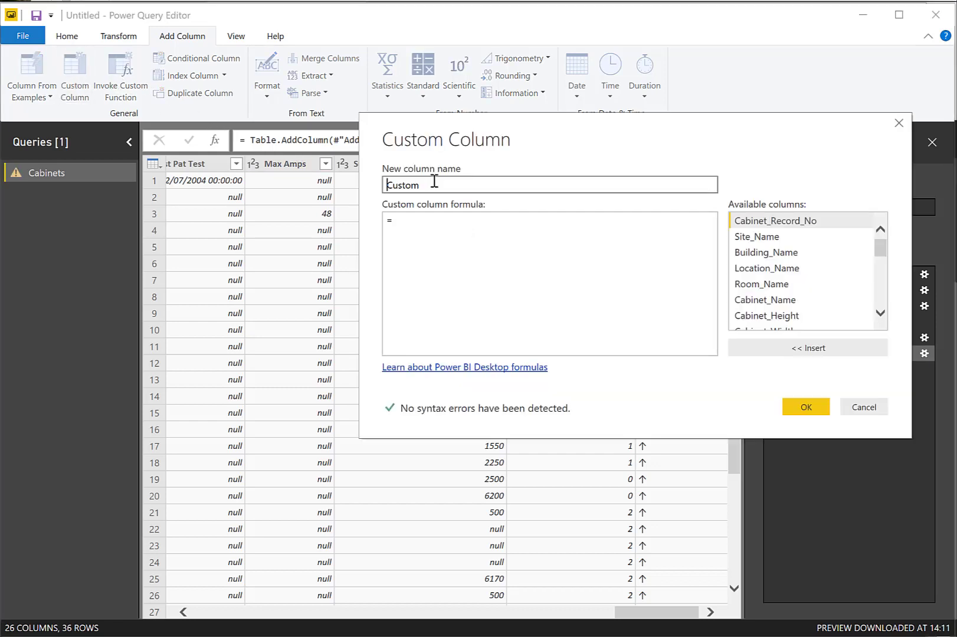
double_click(434, 182)
text(Spare Bar)
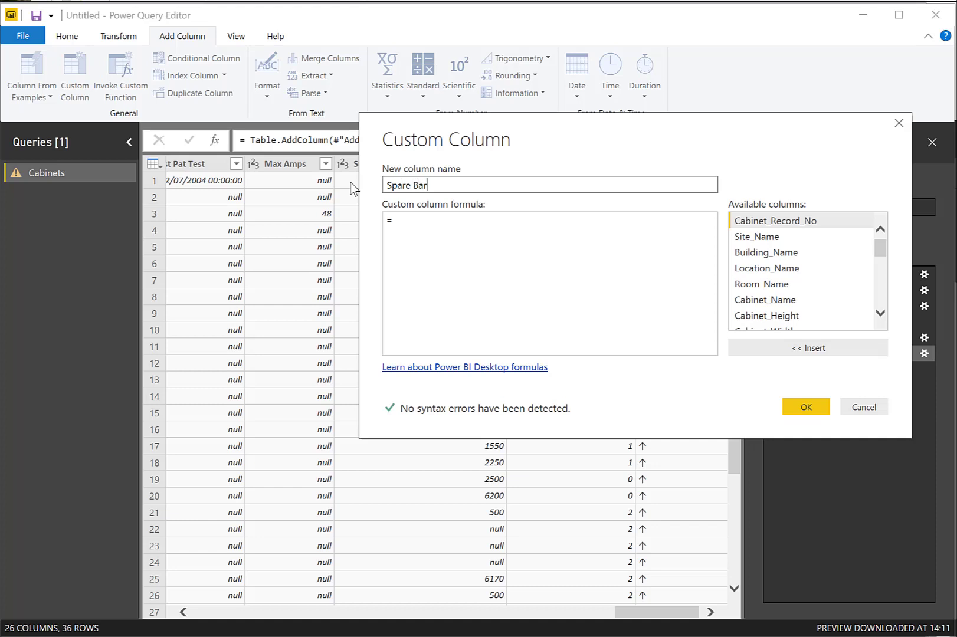
click(421, 215)
text(Text.Repeat("■",[Spare]))
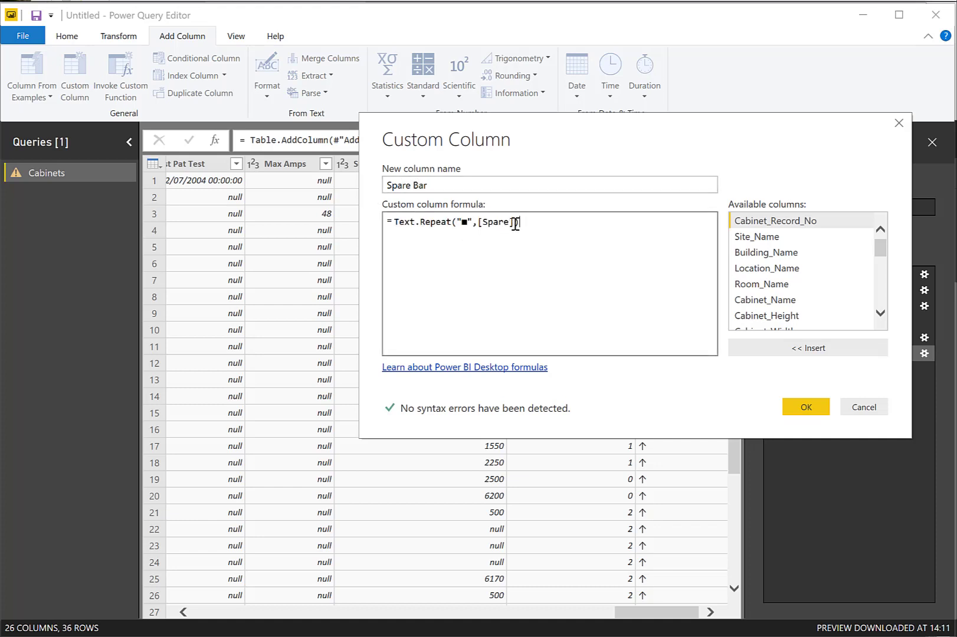
drag(518, 223, 487, 227)
click(490, 227)
double_click(464, 223)
click(807, 408)
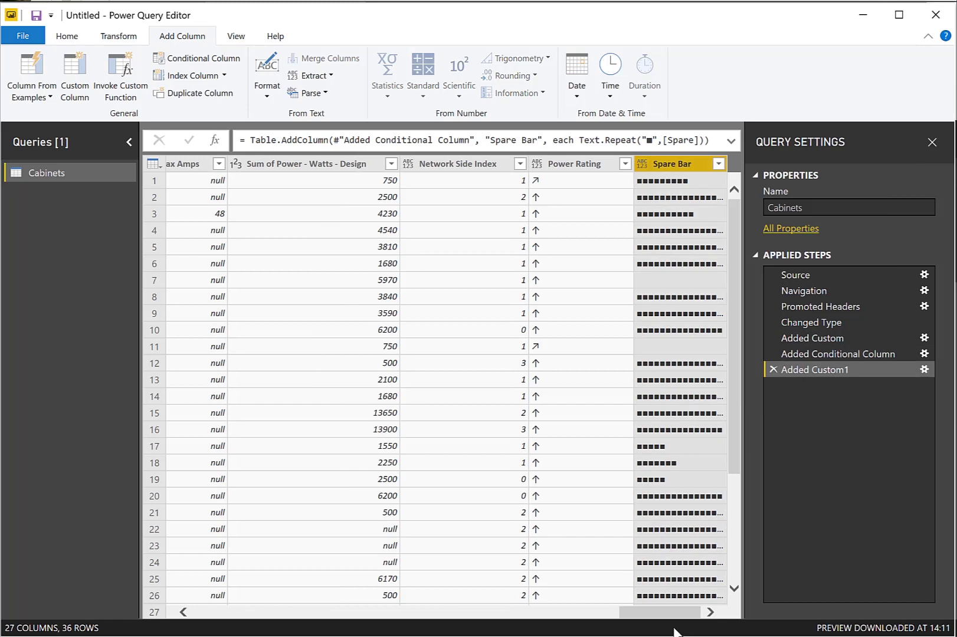